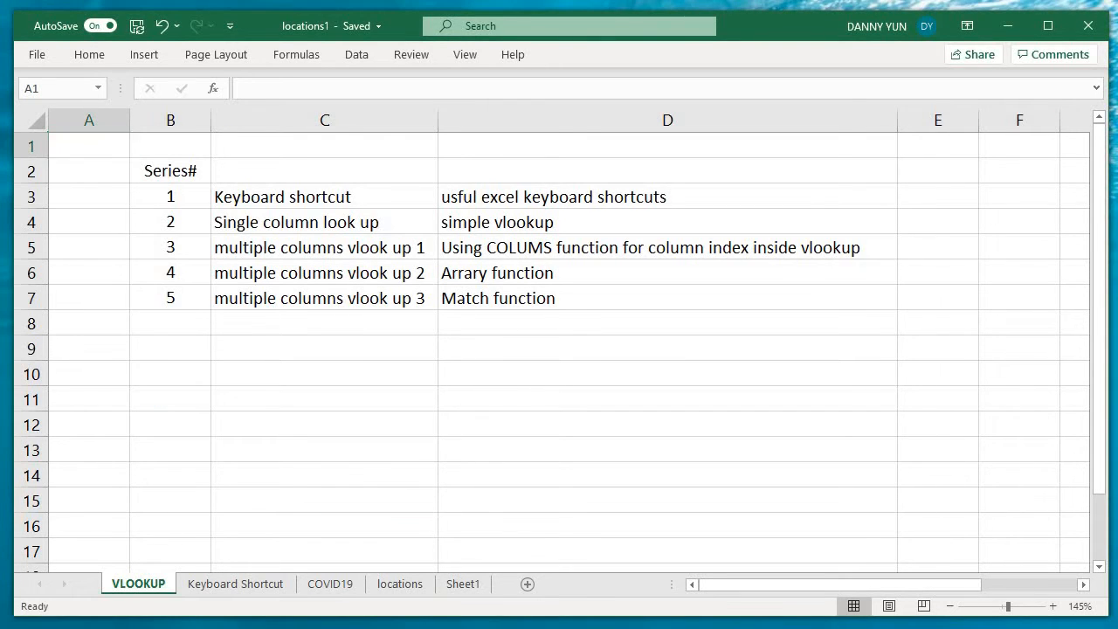
Examine the column headers on the COVID19 sheet, from iso_code through total_cases.
{"action": "key", "text": "ctrl+Page_Down"}
{"action": "key", "text": "ctrl+Page_Down"}
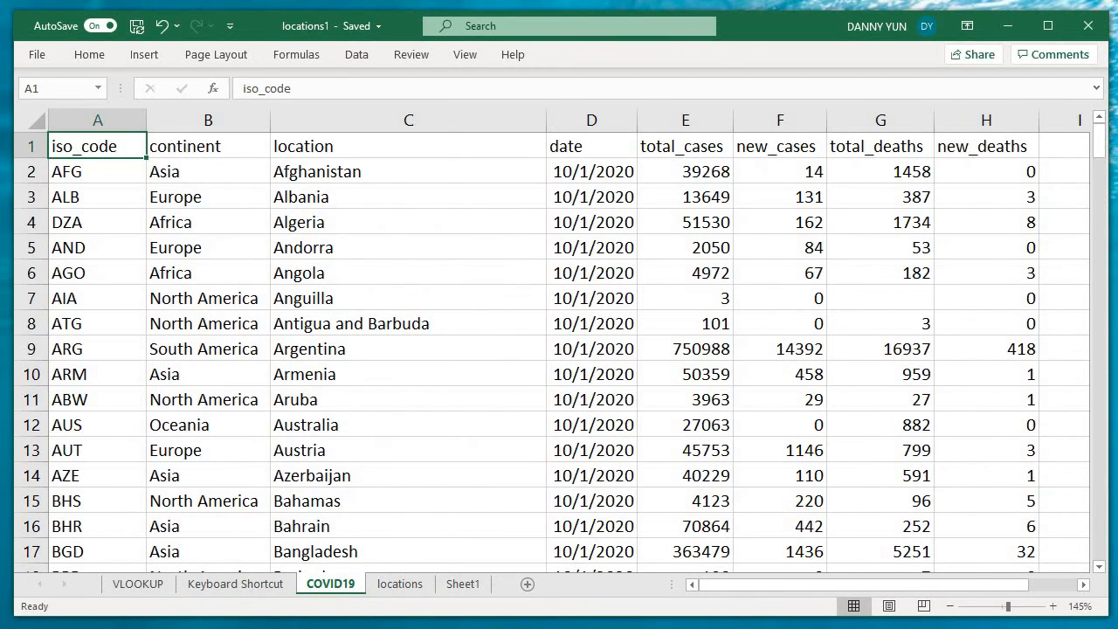
{"action": "key", "text": "Right"}
{"action": "key", "text": "Right"}
{"action": "key", "text": "Right"}
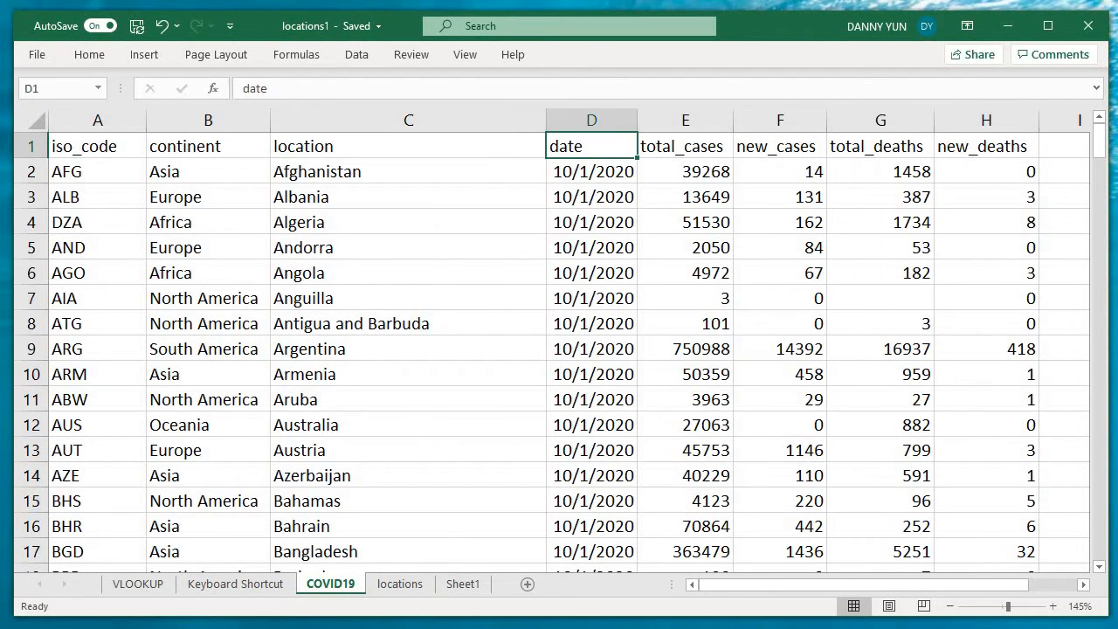
{"action": "key", "text": "Left"}
{"action": "key", "text": "Left"}
{"action": "key", "text": "Right"}
{"action": "key", "text": "Right"}
{"action": "key", "text": "Right"}
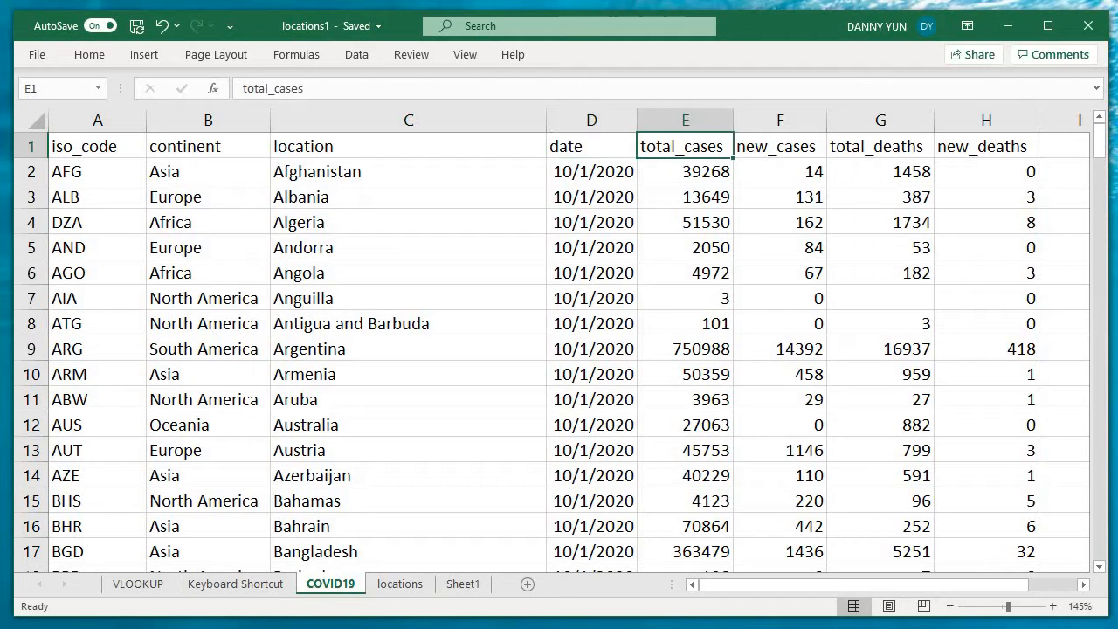
{"action": "key", "text": "Left"}
{"action": "key", "text": "Left"}
{"action": "key", "text": "Left"}
Examine the first country records on the COVID19 sheet across the continent, location, date and case columns.
{"action": "key", "text": "Down"}
{"action": "key", "text": "Right"}
{"action": "key", "text": "Right"}
{"action": "key", "text": "Right"}
{"action": "key", "text": "Right"}
{"action": "key", "text": "Right"}
{"action": "key", "text": "Right"}
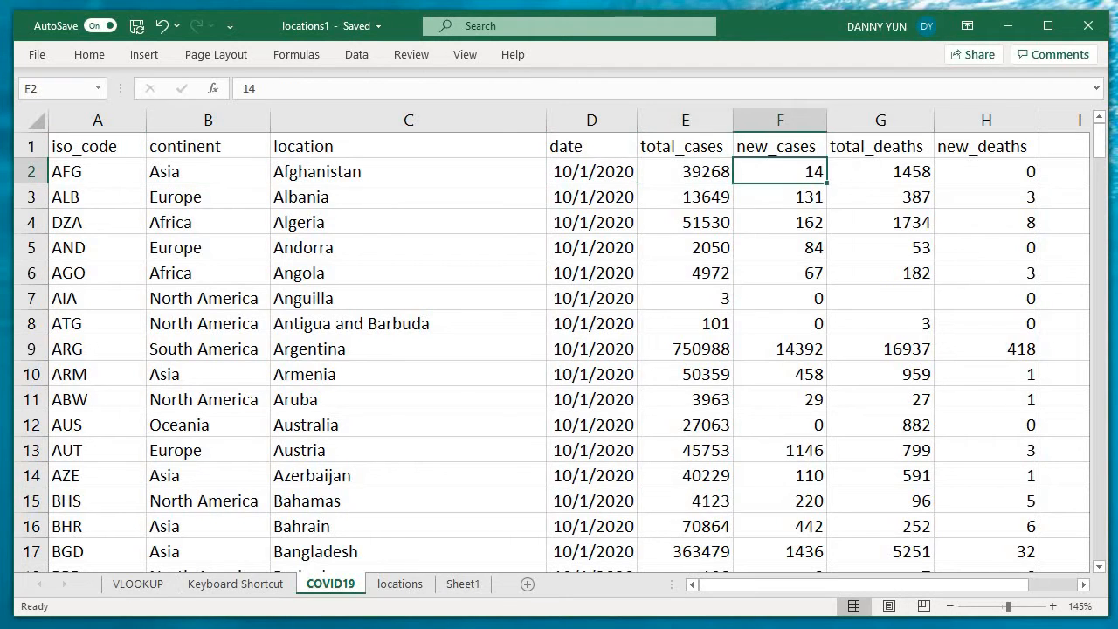
{"action": "key", "text": "Left"}
{"action": "key", "text": "Left"}
{"action": "key", "text": "Left"}
{"action": "key", "text": "Left"}
{"action": "key", "text": "Left"}
{"action": "key", "text": "Left"}
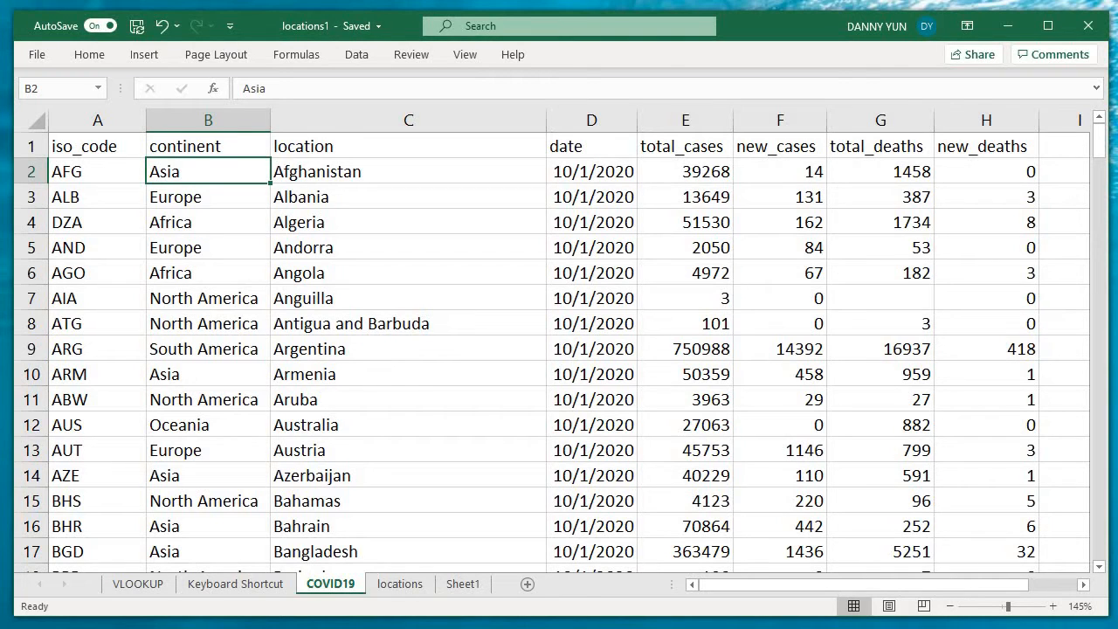
{"action": "key", "text": "Down"}
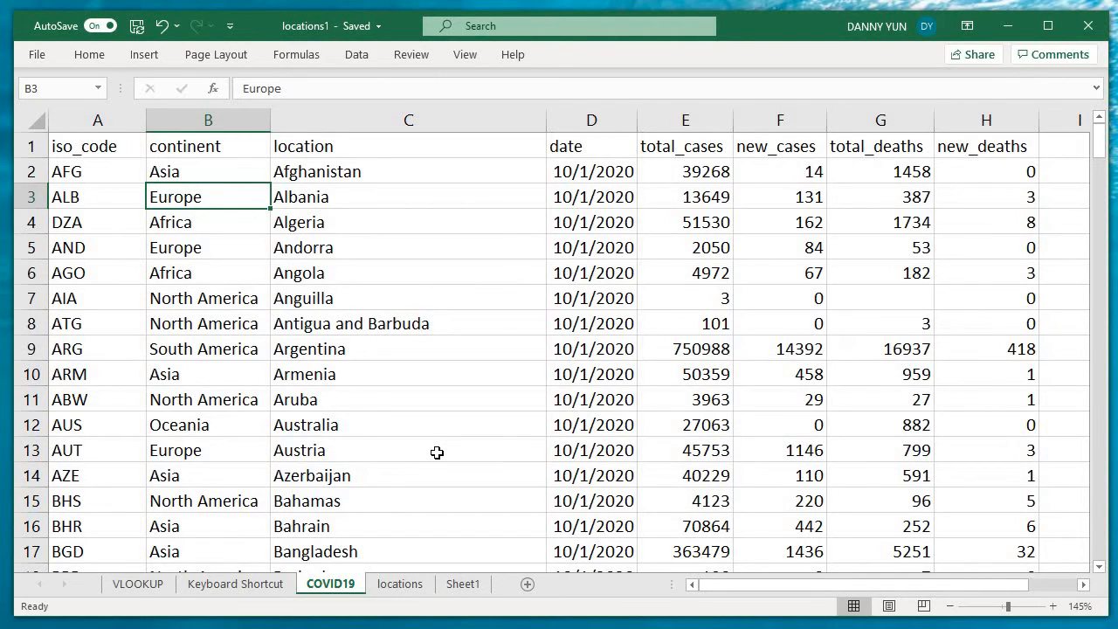
Examine the locations sheet's columns, including location, continent, population, population_density, median_age and aged_65_older.
{"action": "key", "text": "ctrl+Page_Down"}
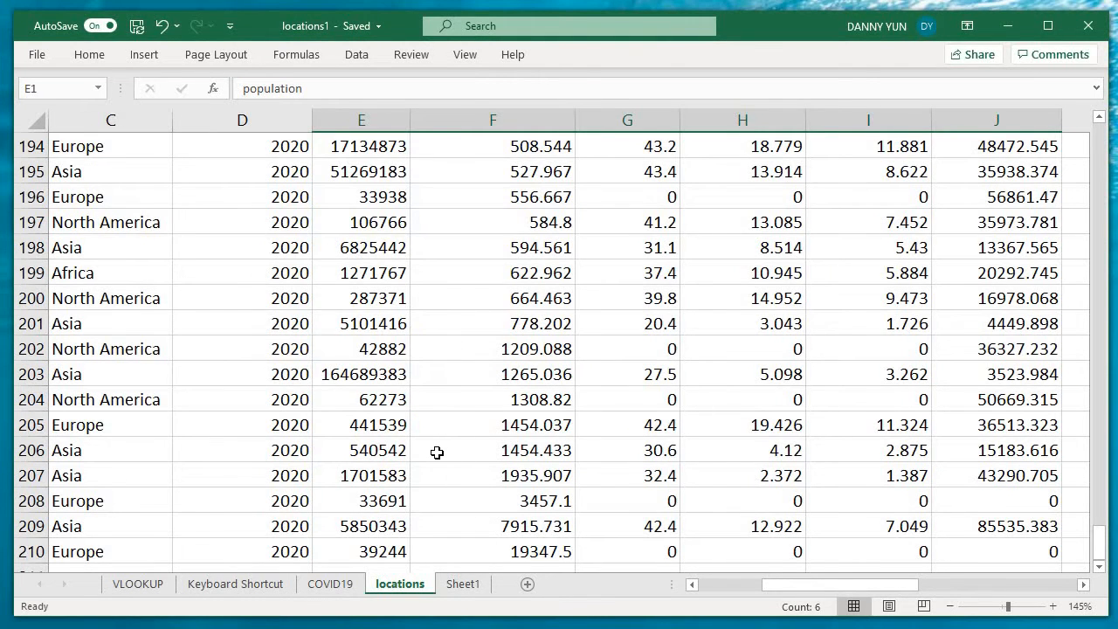
{"action": "key", "text": "ctrl+BackSpace"}
{"action": "key", "text": "Left"}
{"action": "key", "text": "Left"}
{"action": "key", "text": "Left"}
{"action": "key", "text": "Left"}
{"action": "key", "text": "Right"}
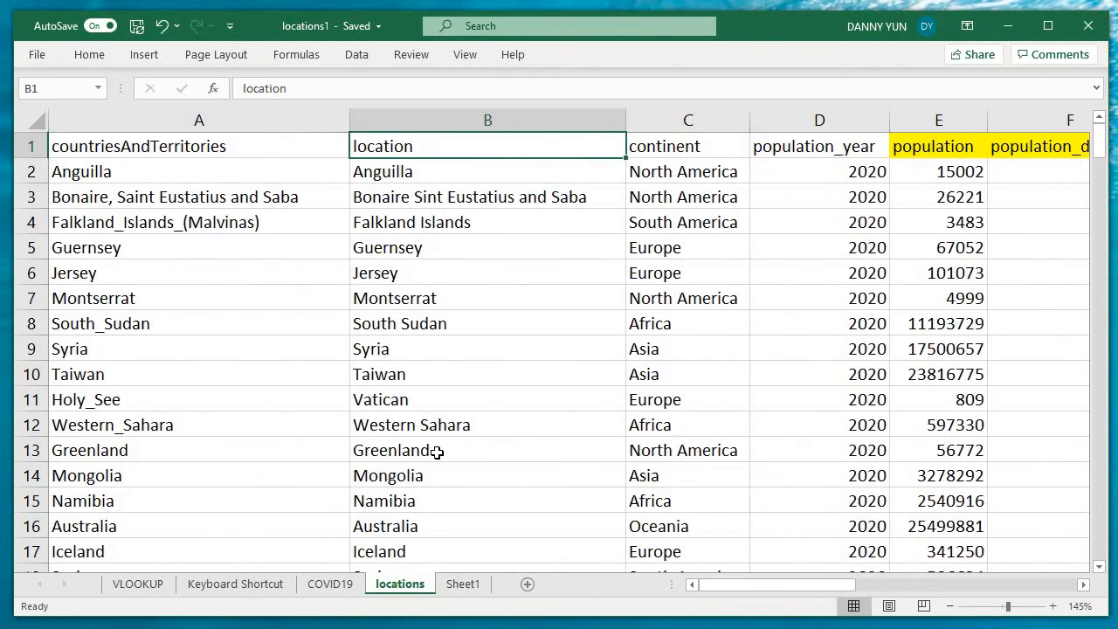
{"action": "key", "text": "Down"}
{"action": "key", "text": "Right"}
{"action": "key", "text": "Right"}
{"action": "key", "text": "Right"}
{"action": "key", "text": "Right"}
{"action": "key", "text": "Right"}
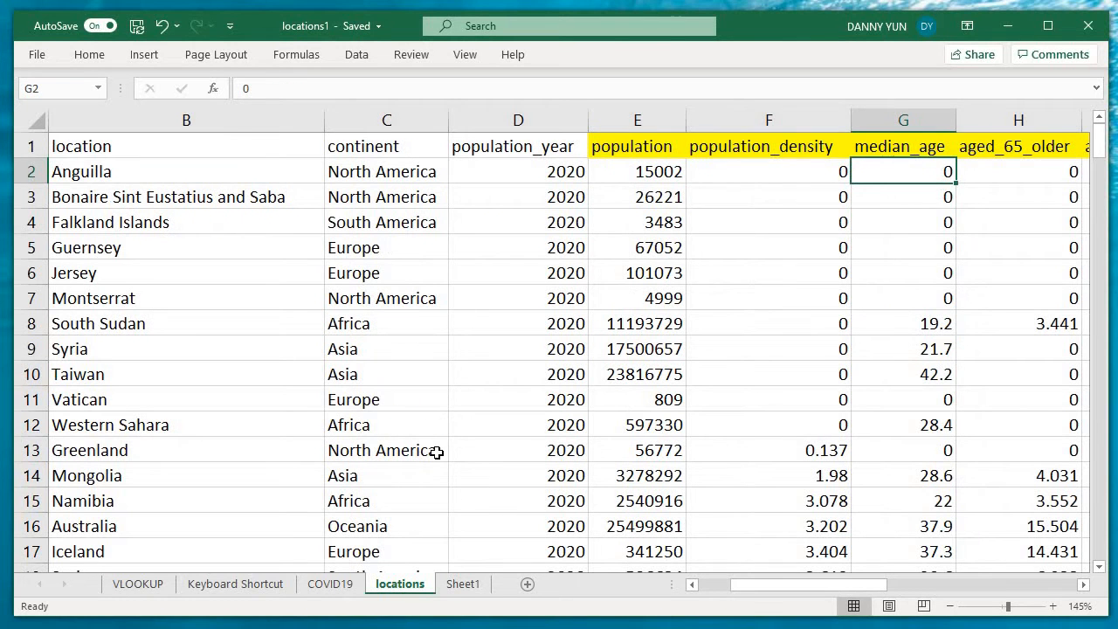
{"action": "key", "text": "Left"}
{"action": "key", "text": "Right"}
{"action": "key", "text": "Right"}
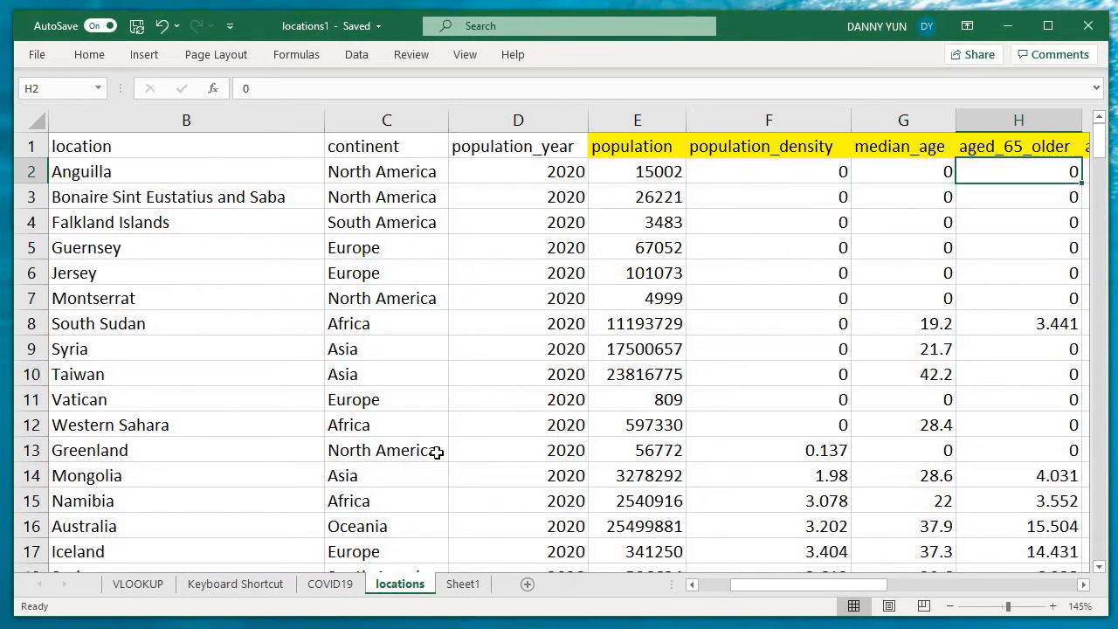
{"action": "key", "text": "Right"}
{"action": "key", "text": "Right"}
{"action": "key", "text": "Up"}
{"action": "key", "text": "shift+Left"}
{"action": "key", "text": "shift+Left"}
{"action": "key", "text": "shift+Left"}
{"action": "key", "text": "shift+Left"}
{"action": "key", "text": "shift+Left"}
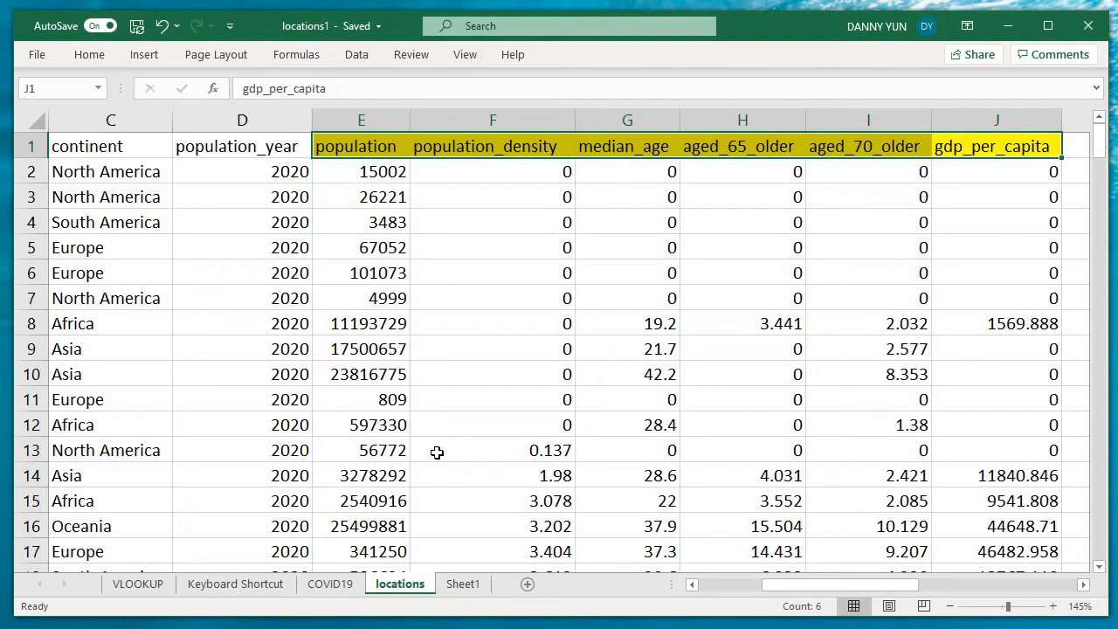
{"action": "key", "text": "ctrl+q"}
{"action": "key", "text": "Left"}
{"action": "key", "text": "Escape"}
{"action": "key", "text": "Left"}
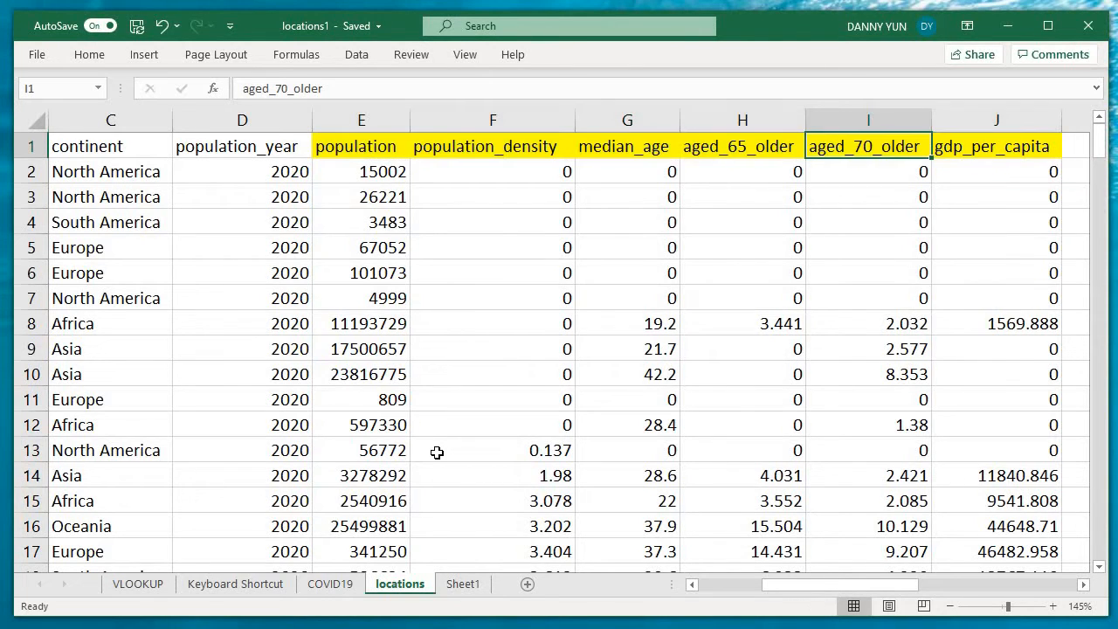
Copy the yellow headers from population through gdp_per_capita (E1:J1) on the locations sheet.
{"action": "key", "text": "Left"}
{"action": "key", "text": "Left"}
{"action": "key", "text": "Left"}
{"action": "key", "text": "Left"}
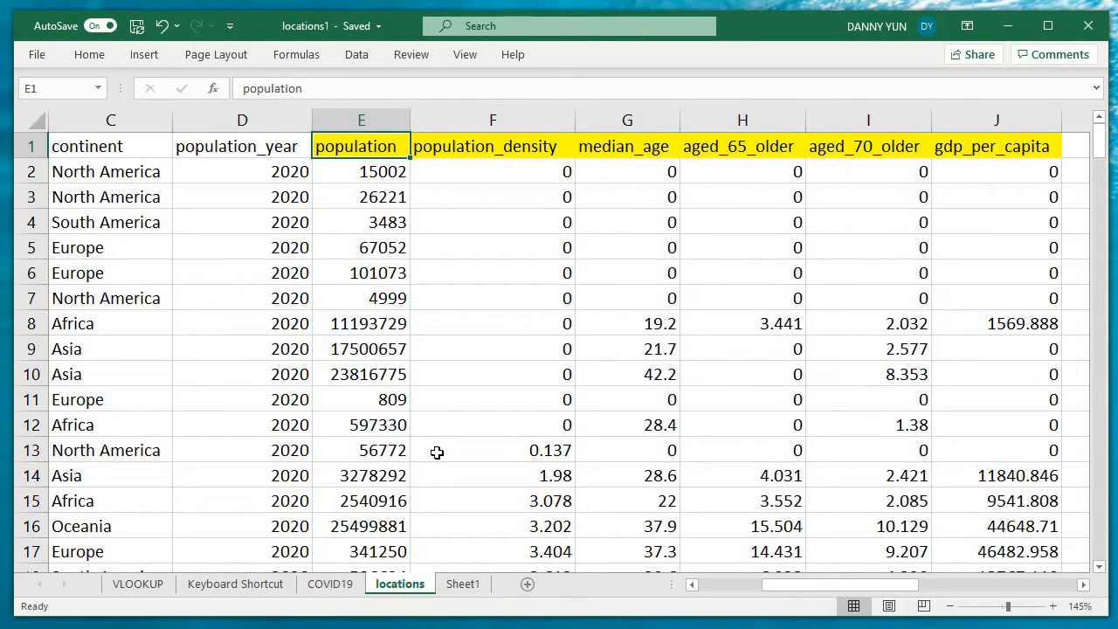
{"action": "key", "text": "ctrl+shift+Right"}
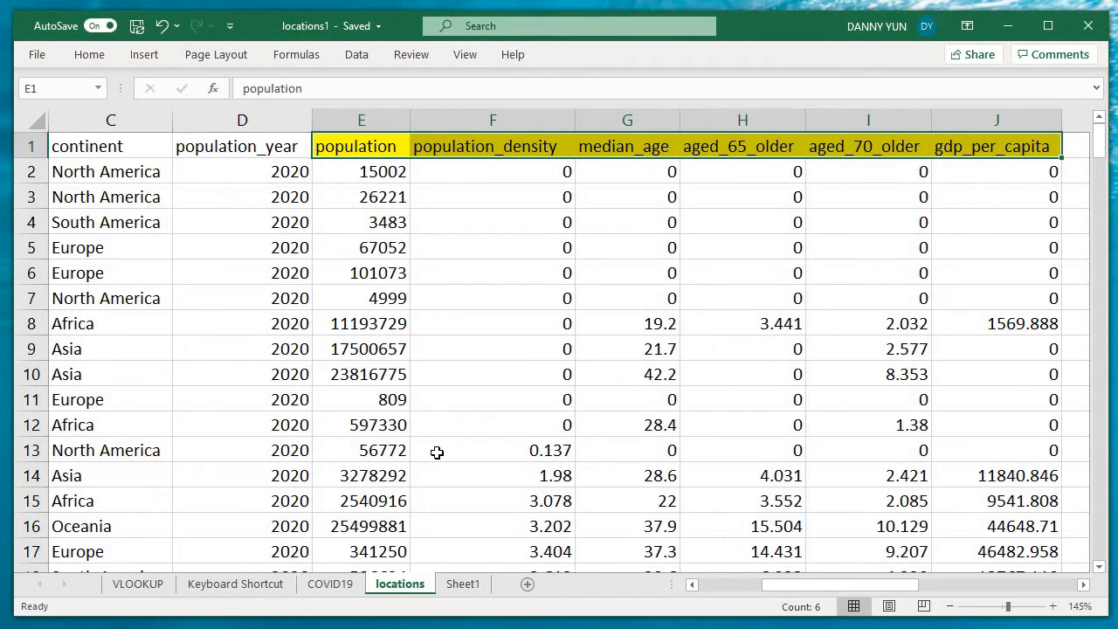
{"action": "key", "text": "ctrl+c"}
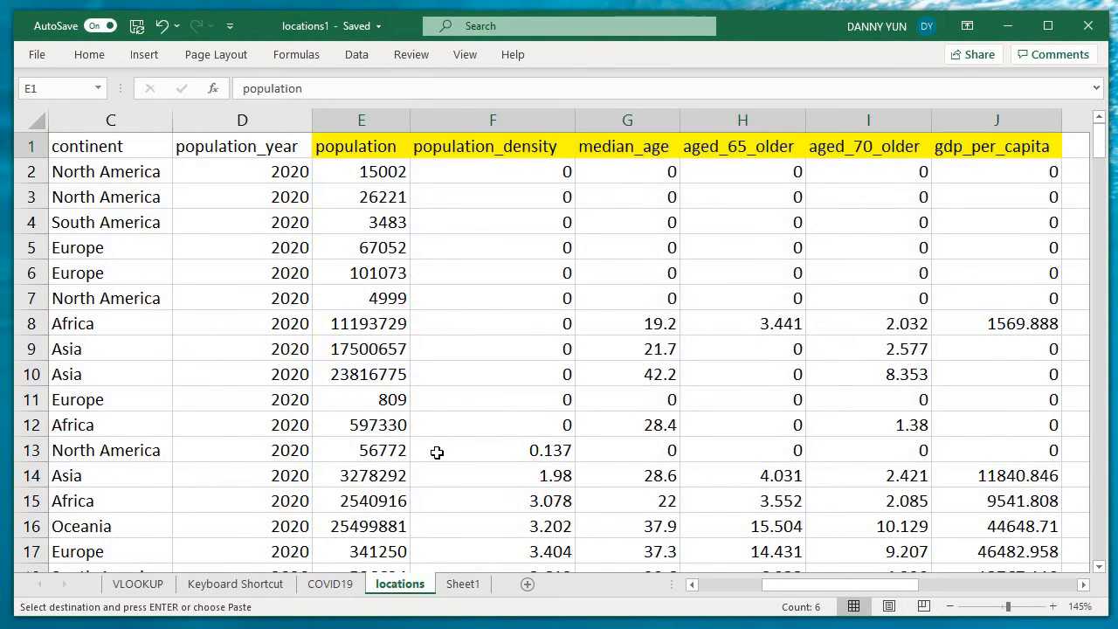
Go to I1 on the COVID19 sheet, the first empty header cell after new_deaths.
{"action": "key", "text": "ctrl+Page_Up"}
{"action": "key", "text": "Right"}
{"action": "key", "text": "Right"}
{"action": "key", "text": "Right"}
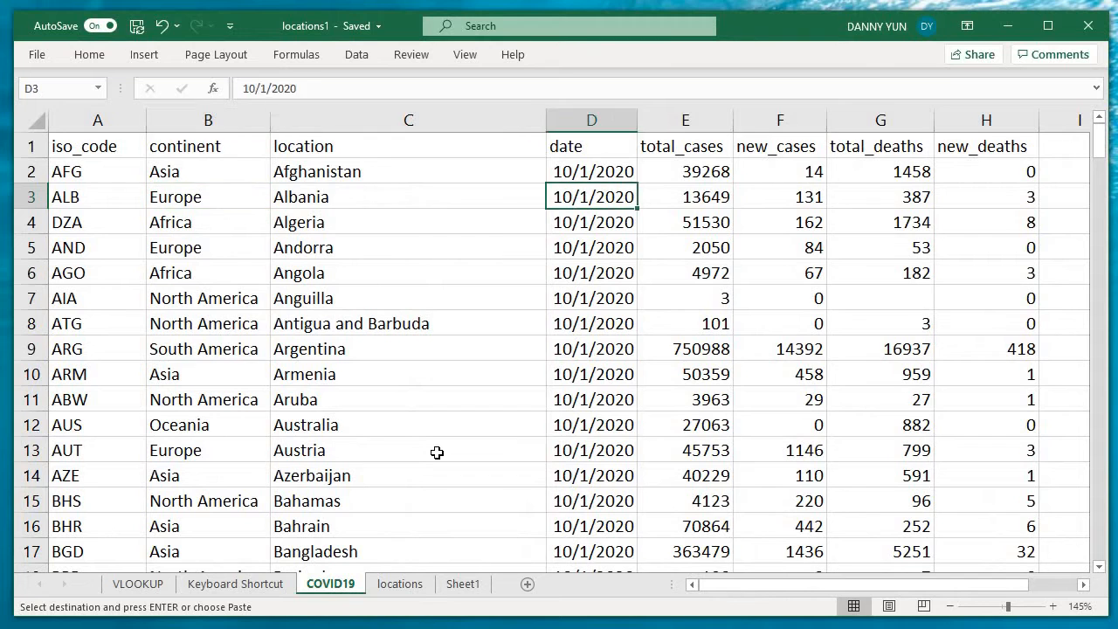
{"action": "key", "text": "Up"}
{"action": "key", "text": "Up"}
{"action": "key", "text": "Right"}
{"action": "key", "text": "Right"}
{"action": "key", "text": "Right"}
{"action": "key", "text": "Right"}
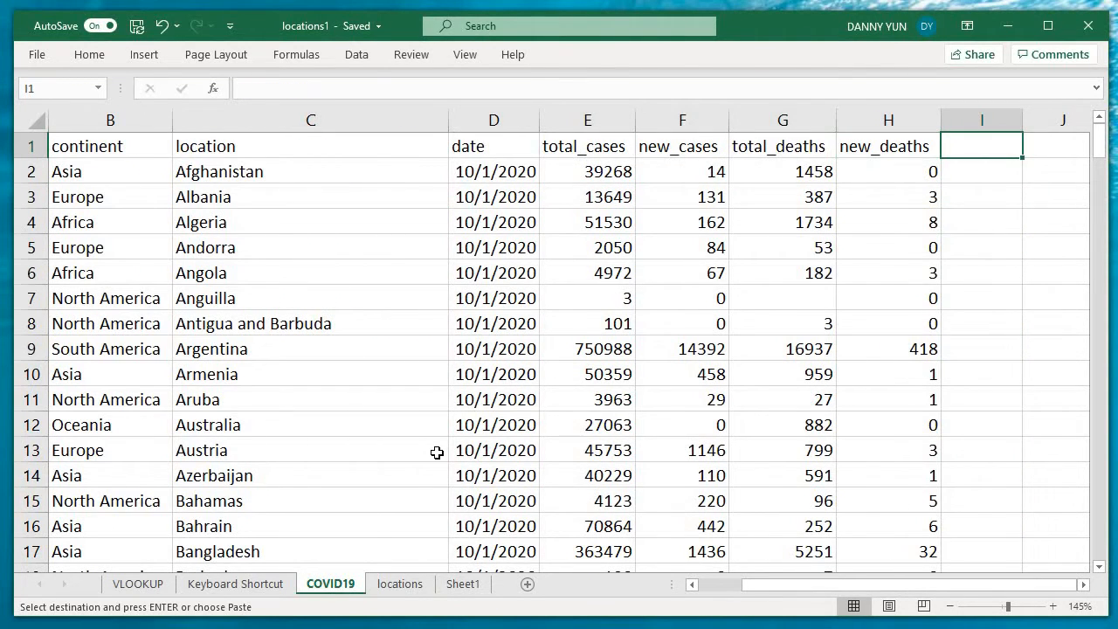
Paste the copied headers with their source formatting into I1:N1 and look over the pasted cells.
{"action": "key", "text": "ctrl+v"}
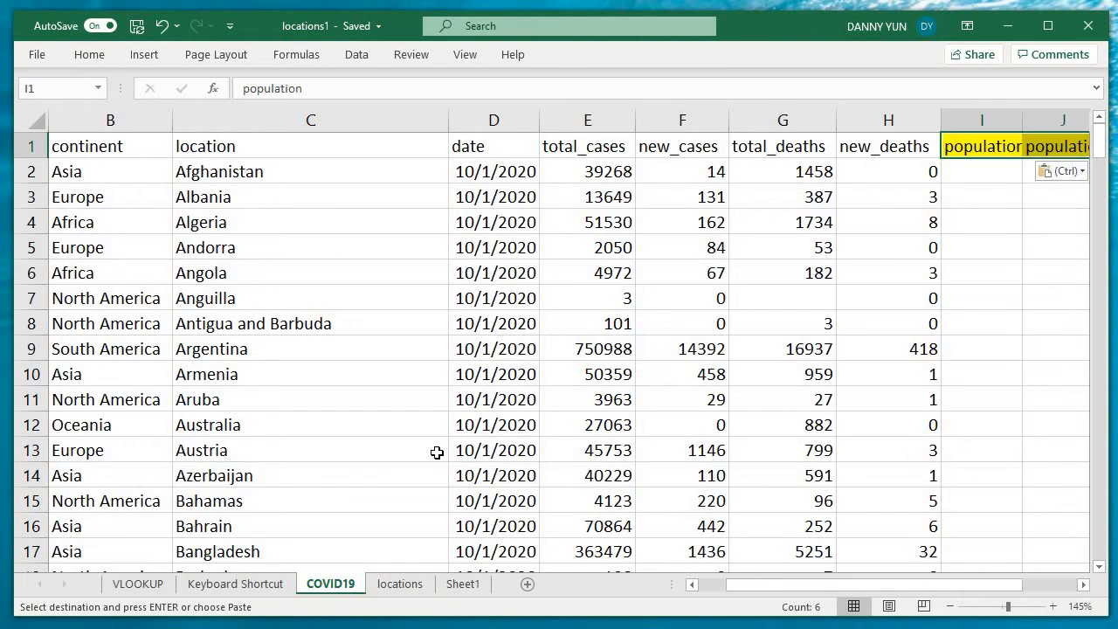
{"action": "key", "text": "Right"}
{"action": "key", "text": "Right"}
{"action": "key", "text": "Right"}
{"action": "key", "text": "Right"}
{"action": "key", "text": "Right"}
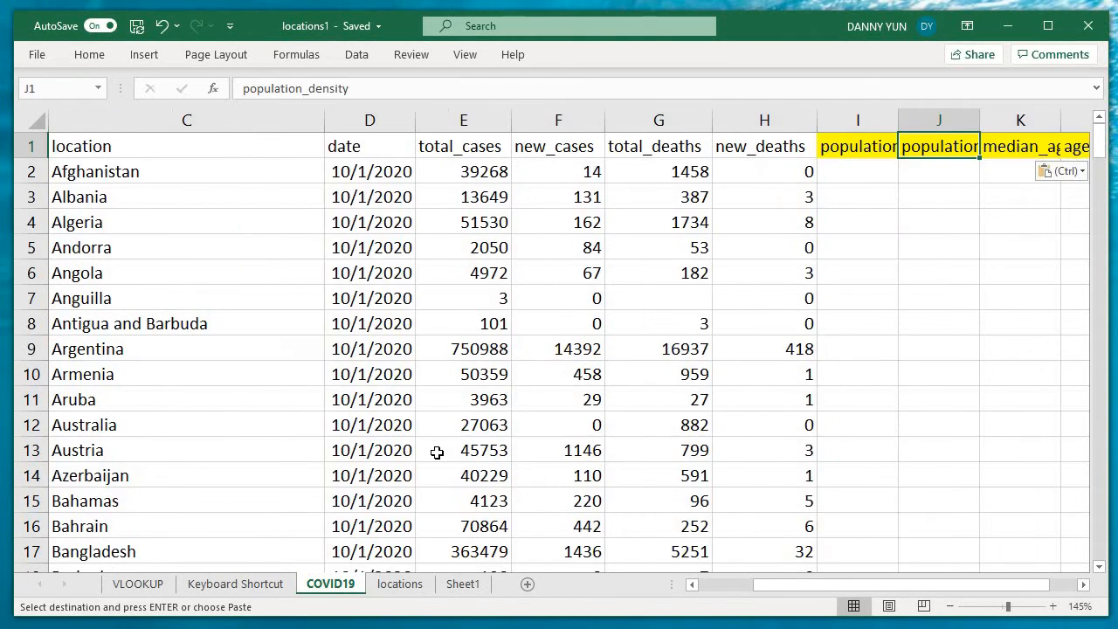
{"action": "key", "text": "Left"}
{"action": "key", "text": "Left"}
{"action": "key", "text": "Left"}
{"action": "key", "text": "Left"}
{"action": "key", "text": "Left"}
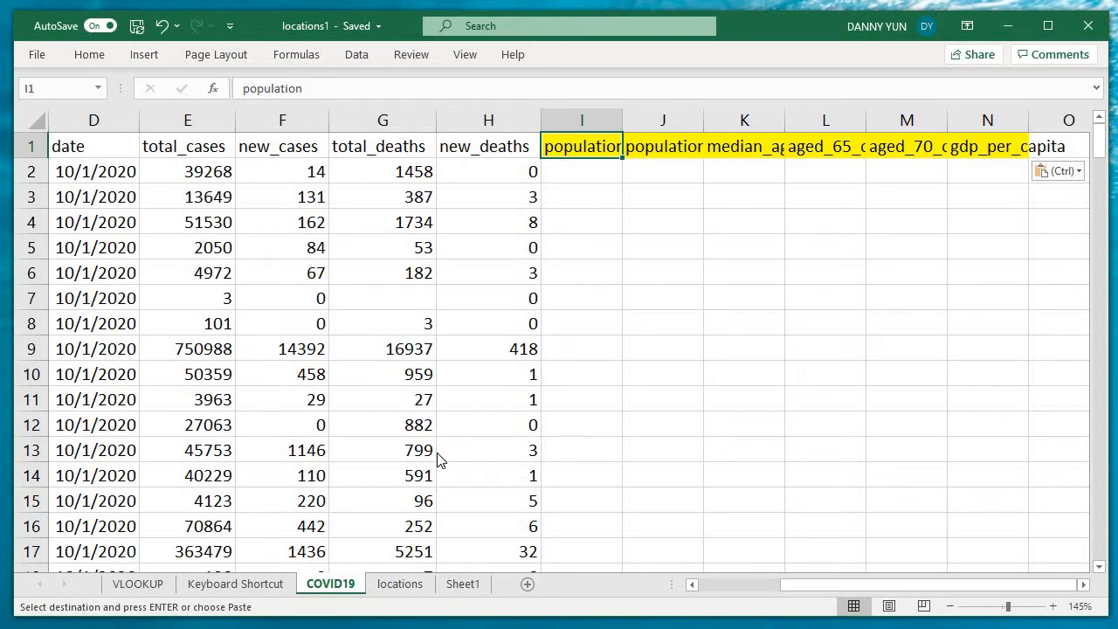
Switch the pasted headers in I1:N1 to values only, and undo both paste operations.
{"action": "key", "text": "ctrl"}
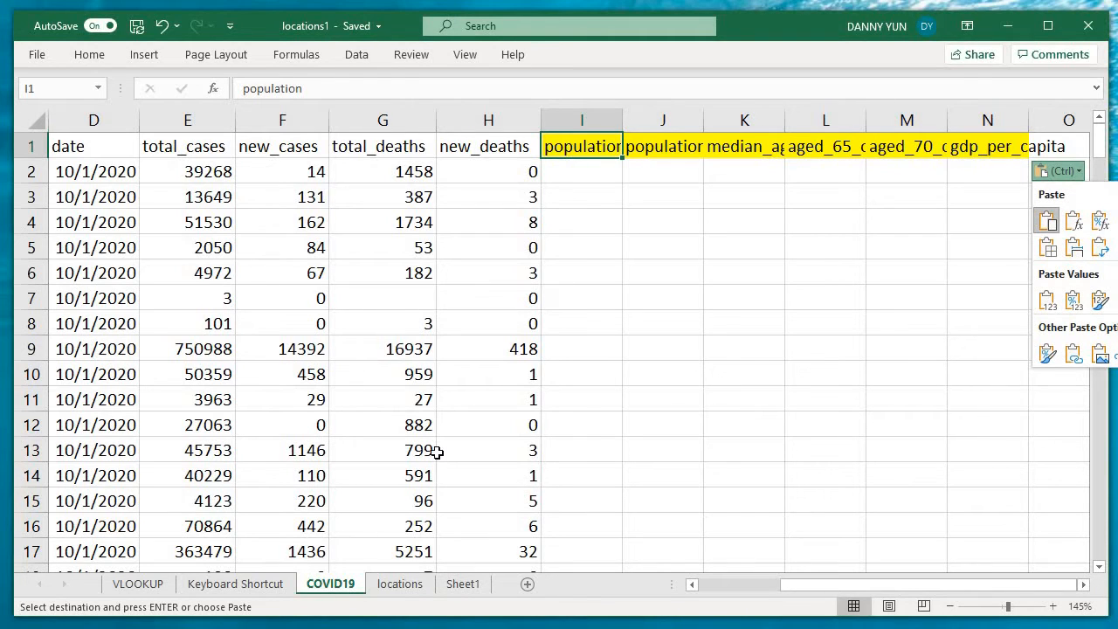
{"action": "key", "text": "v"}
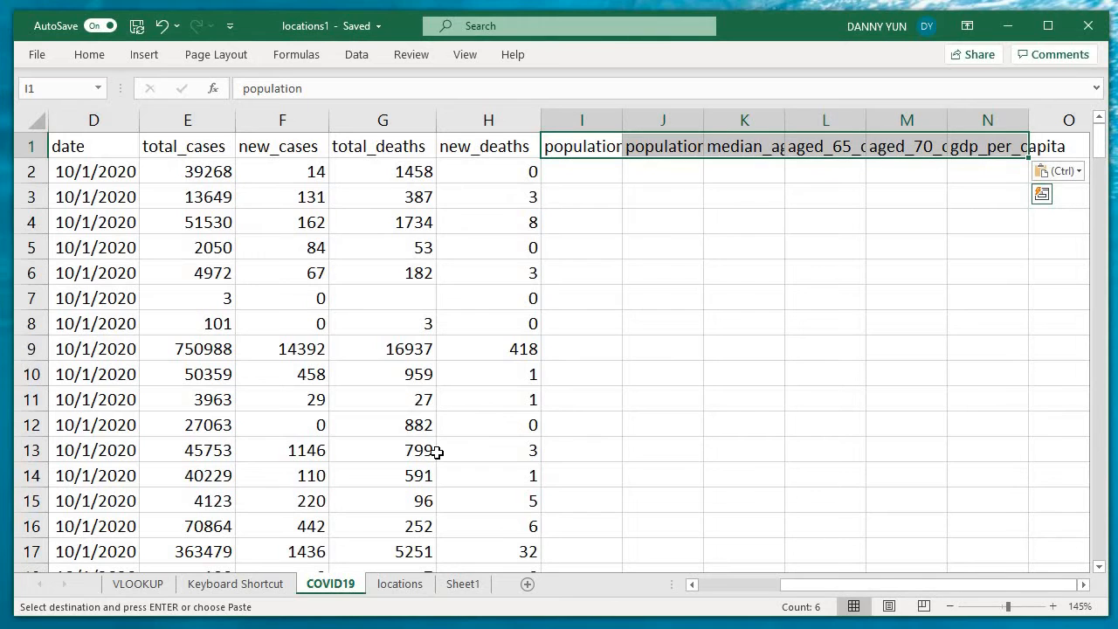
{"action": "key", "text": "ctrl+z"}
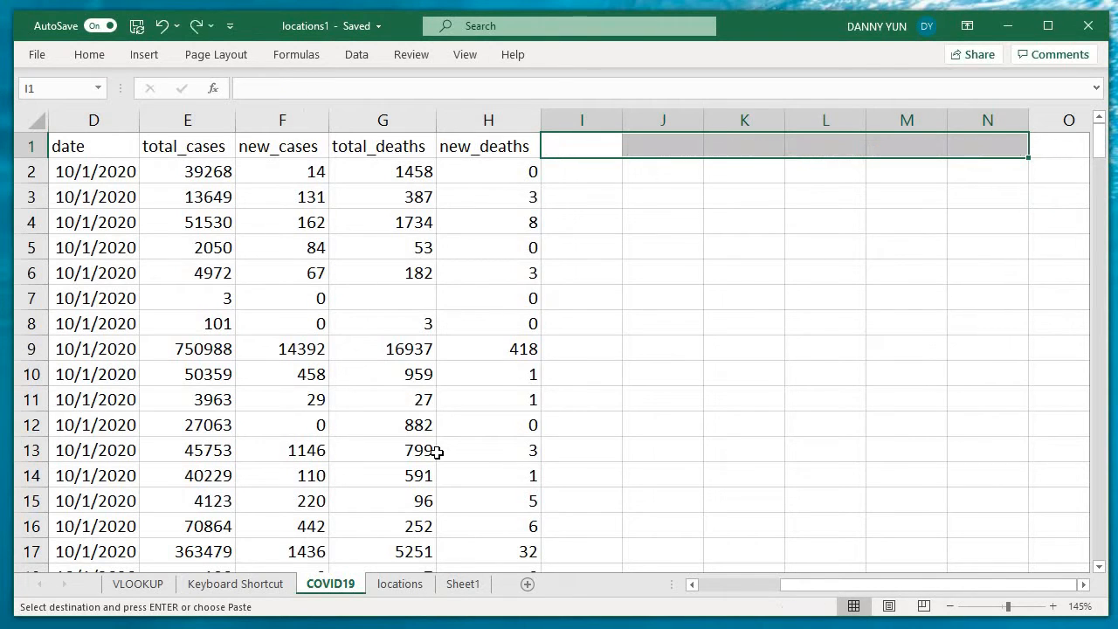
{"action": "key", "text": "ctrl+z"}
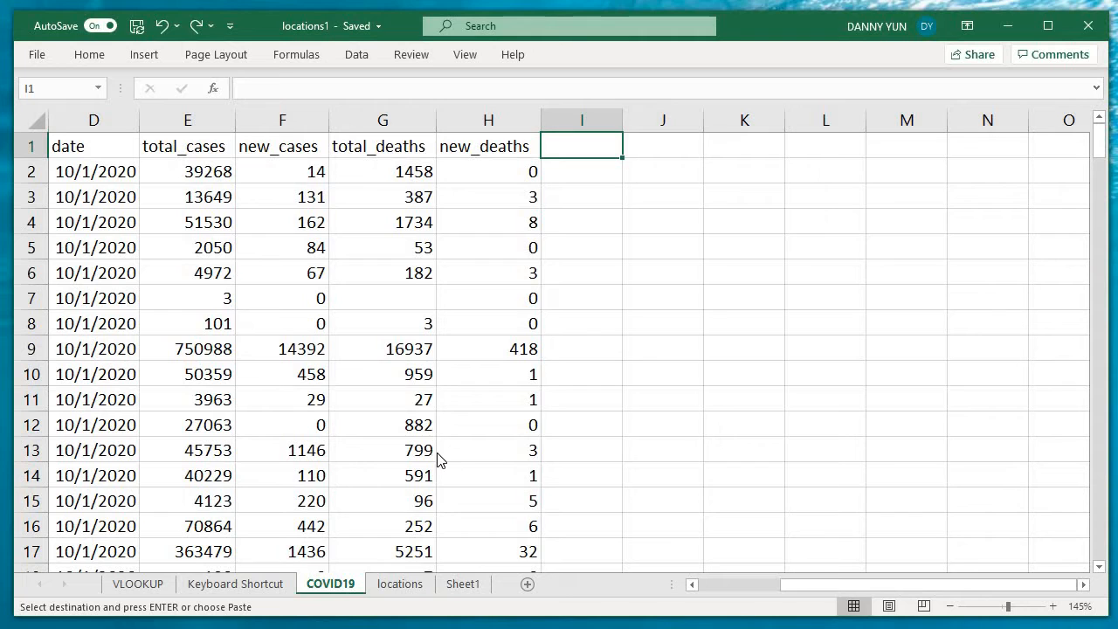
Use Paste Special to paste only the values of the copied headers, starting at I1.
{"action": "key", "text": "ctrl+alt+v"}
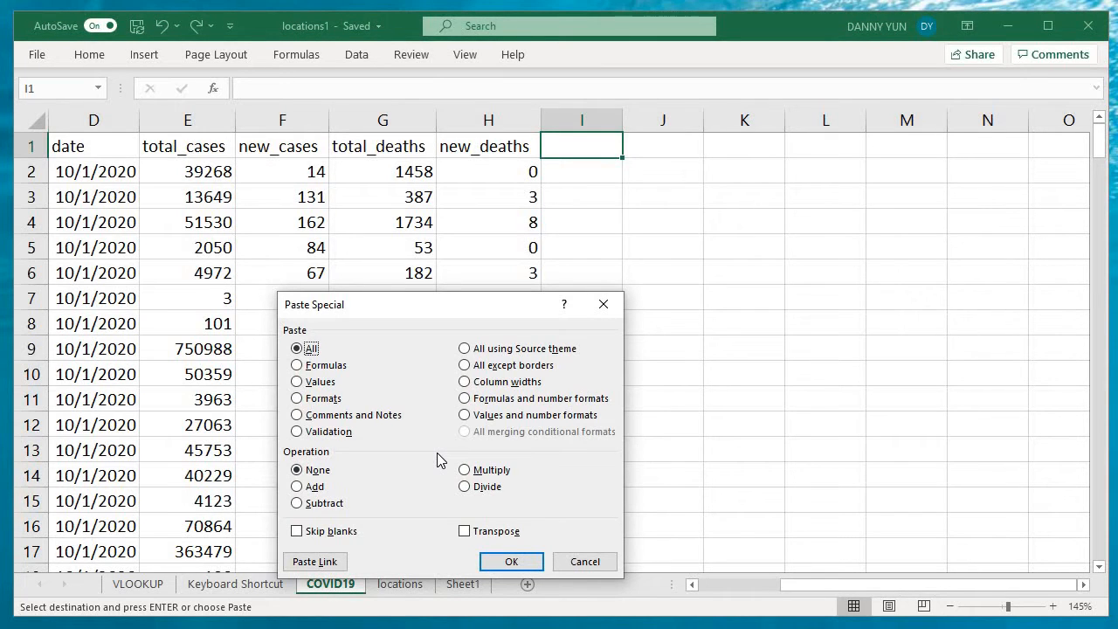
{"action": "key", "text": "v"}
{"action": "key", "text": "Return"}
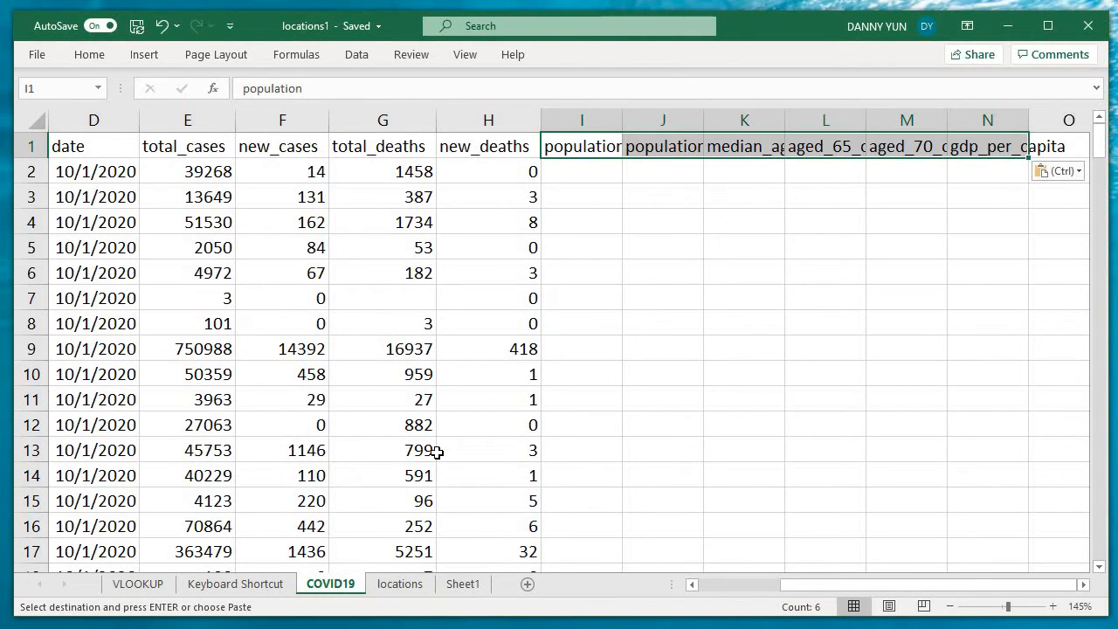
Check the pasted headers in row 1, from population through aged_65_older.
{"action": "key", "text": "Down"}
{"action": "key", "text": "Up"}
{"action": "key", "text": "Right"}
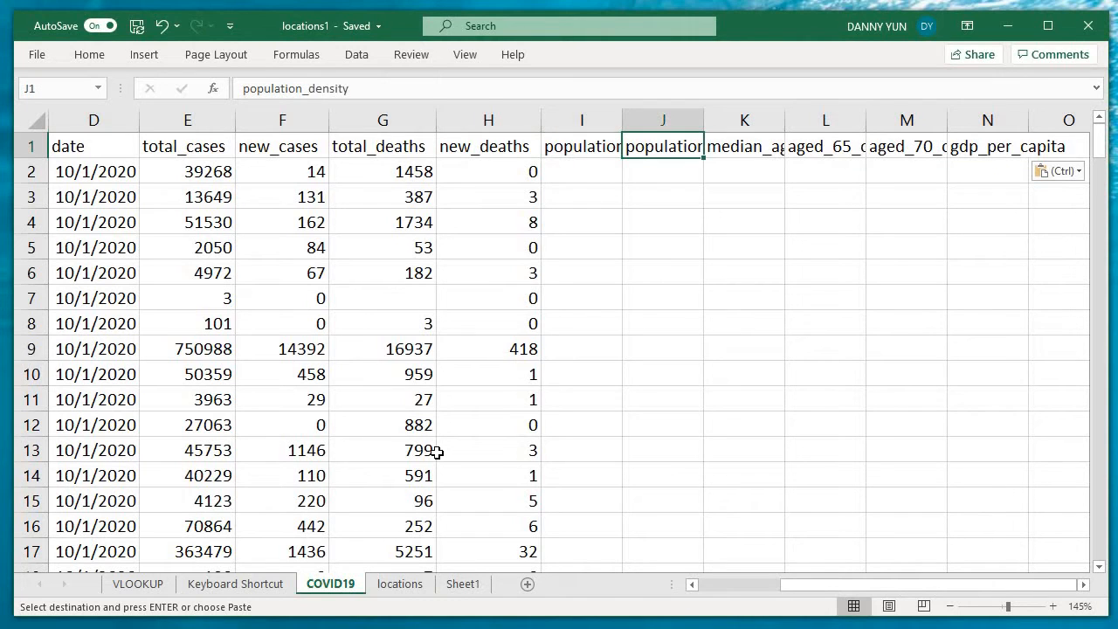
{"action": "key", "text": "Left"}
{"action": "key", "text": "Right"}
{"action": "key", "text": "Right"}
{"action": "key", "text": "Right"}
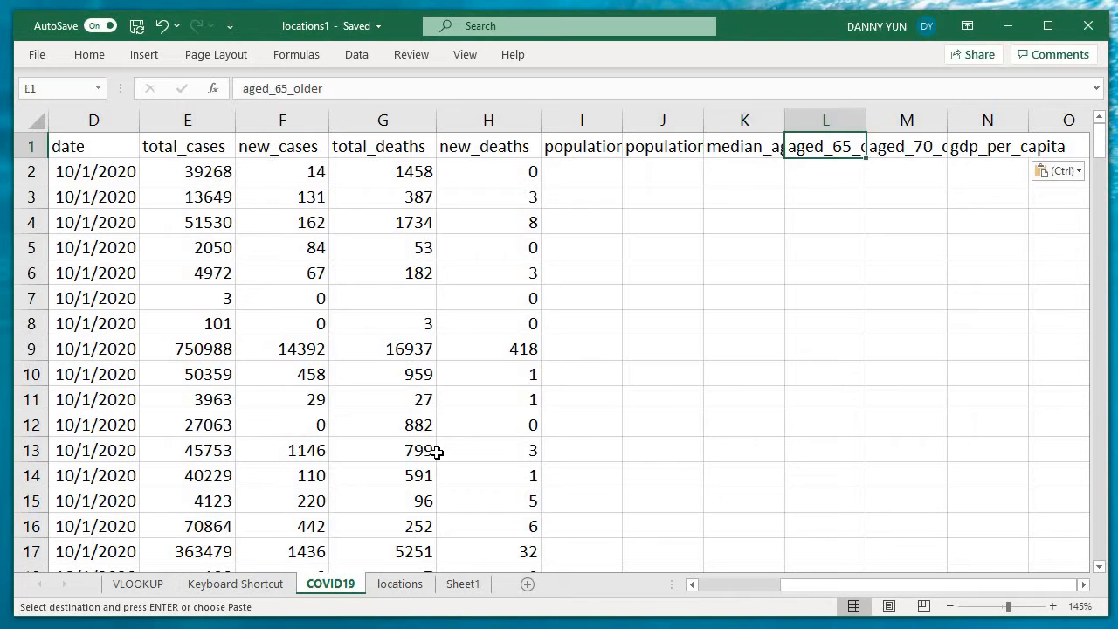
{"action": "key", "text": "Left"}
{"action": "key", "text": "Left"}
{"action": "key", "text": "Right"}
{"action": "key", "text": "Right"}
{"action": "key", "text": "Left"}
{"action": "key", "text": "Left"}
{"action": "key", "text": "Left"}
{"action": "key", "text": "Right"}
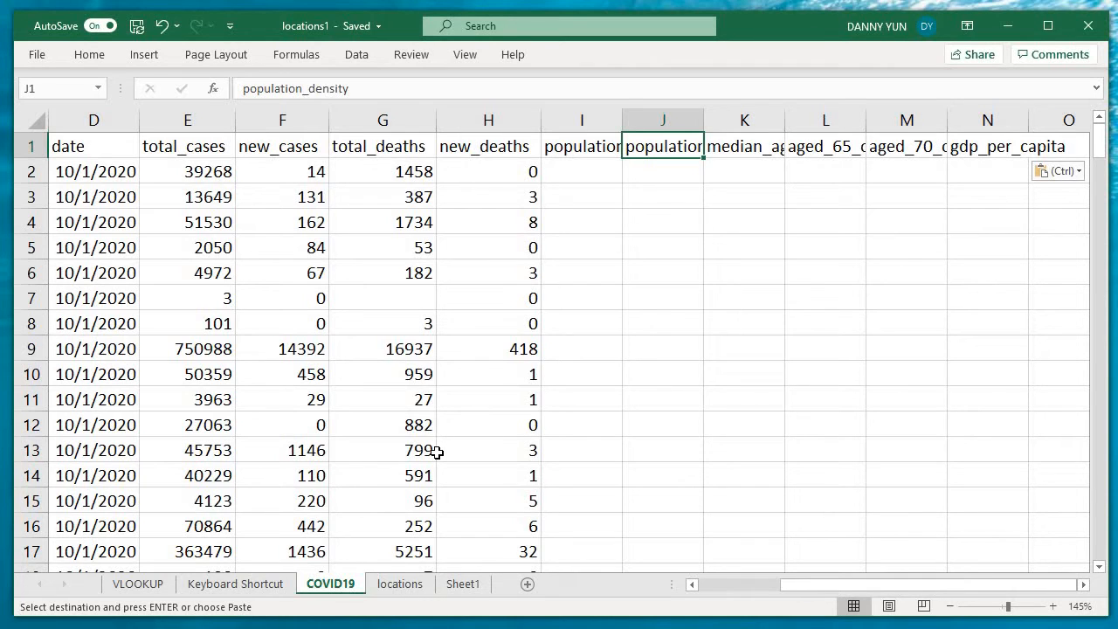
AutoFit the widths of columns I through N to their headers, and undo that width change.
{"action": "key", "text": "Left"}
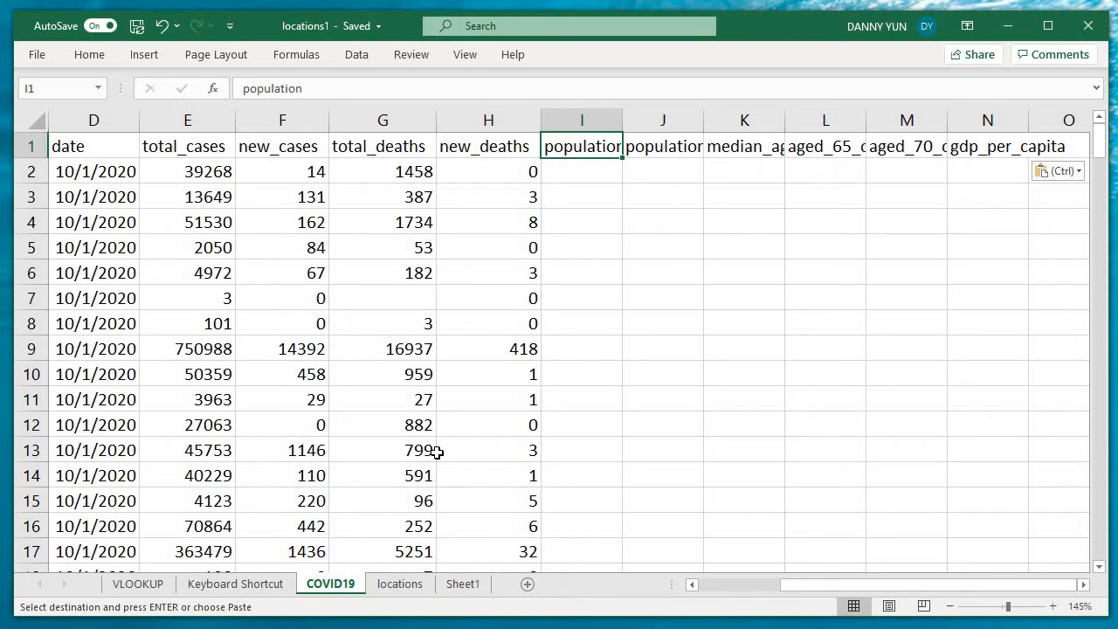
{"action": "key", "text": "ctrl+shift+Right"}
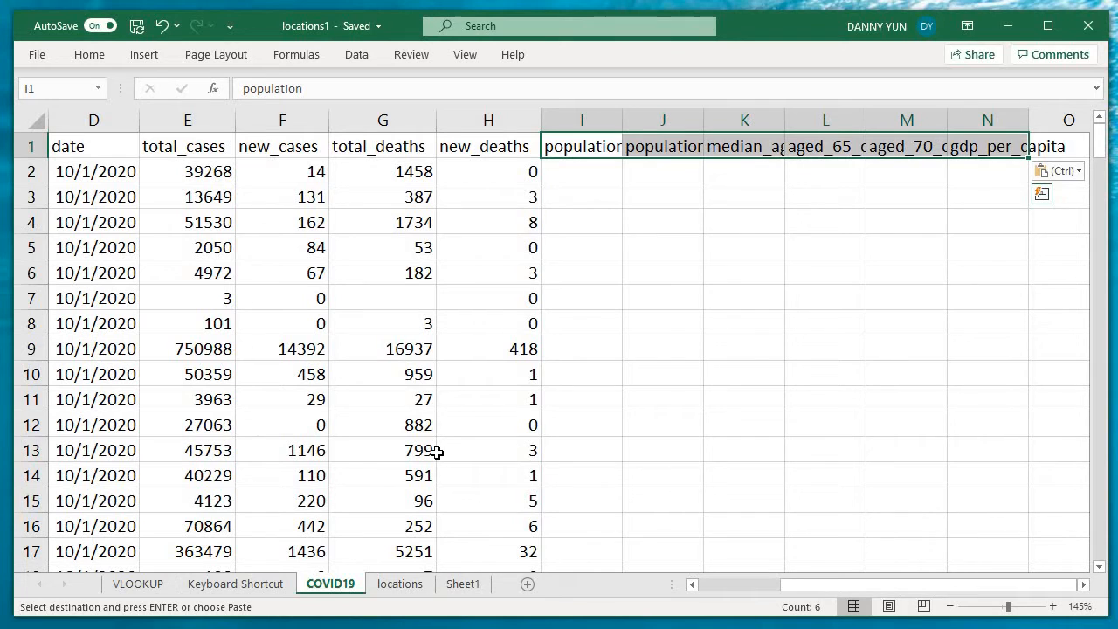
{"action": "key", "text": "ctrl+shift+Down"}
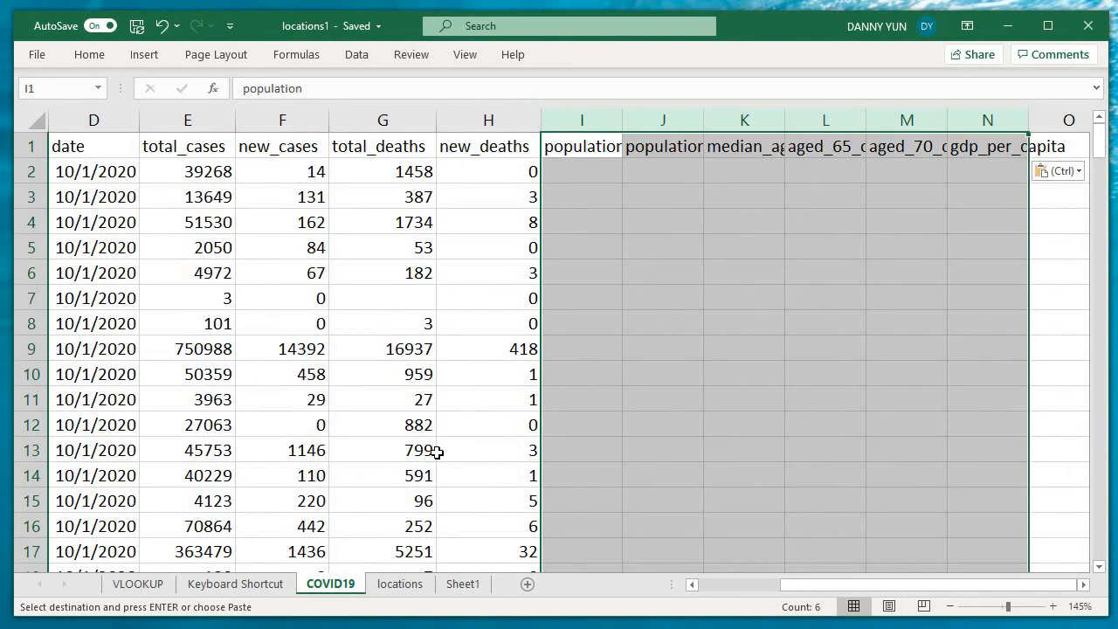
{"action": "key", "text": "alt"}
{"action": "key", "text": "o"}
{"action": "key", "text": "c"}
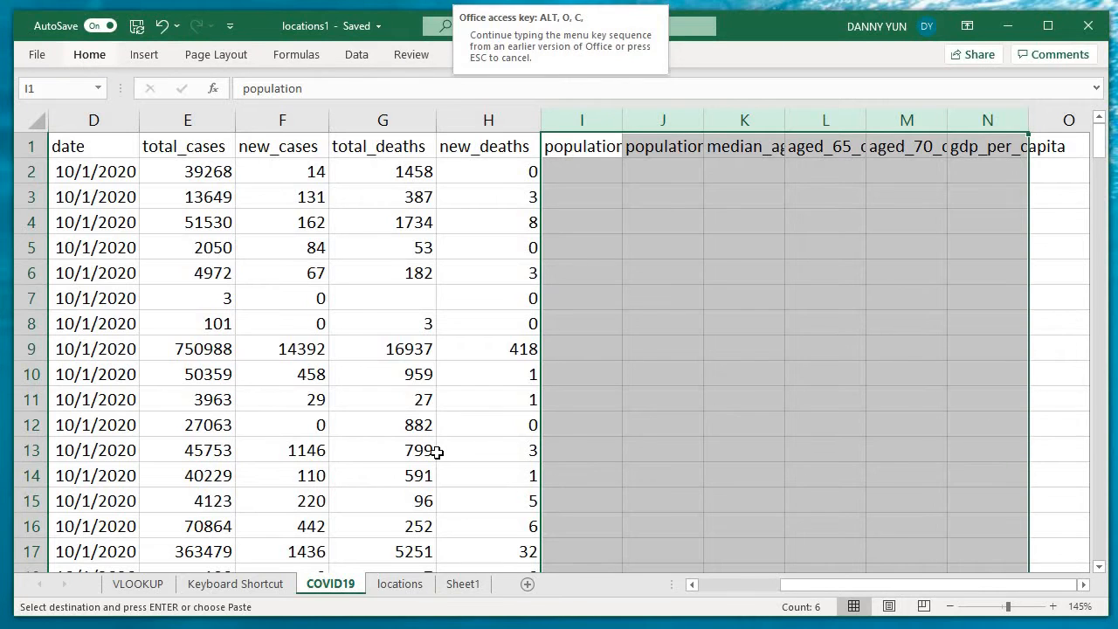
{"action": "key", "text": "a"}
{"action": "key", "text": "Right"}
{"action": "key", "text": "Right"}
{"action": "key", "text": "Right"}
{"action": "key", "text": "Right"}
{"action": "key", "text": "Right"}
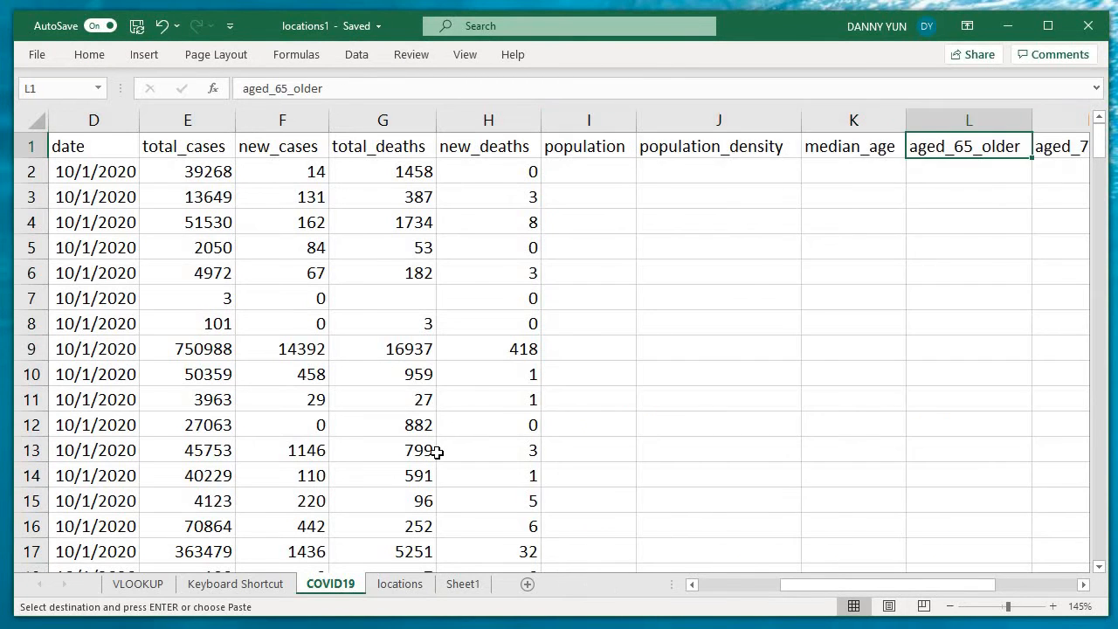
{"action": "key", "text": "ctrl+z"}
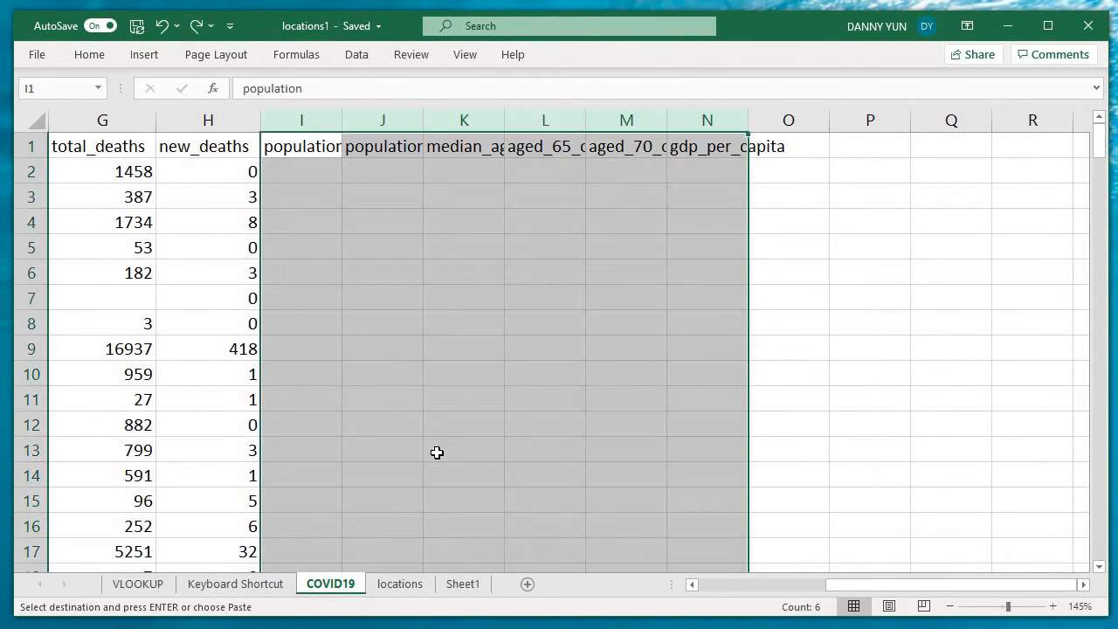
AutoFit the widths of columns I through N to the headers population through gdp_per_capita.
{"action": "key", "text": "Left"}
{"action": "key", "text": "Right"}
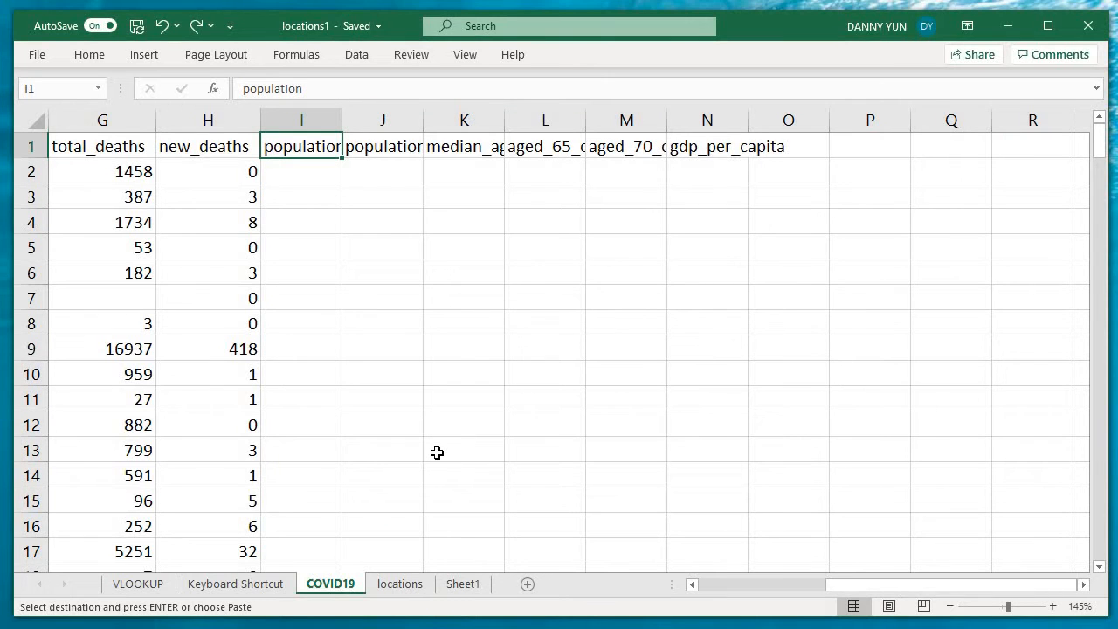
{"action": "key", "text": "ctrl+v"}
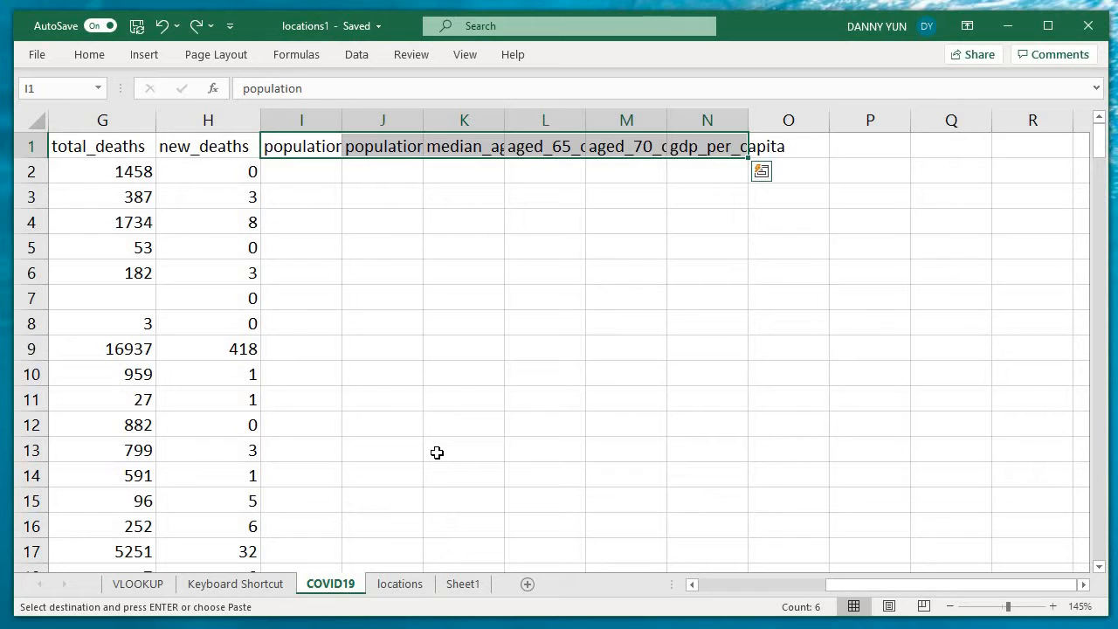
{"action": "key", "text": "ctrl+shift+Down"}
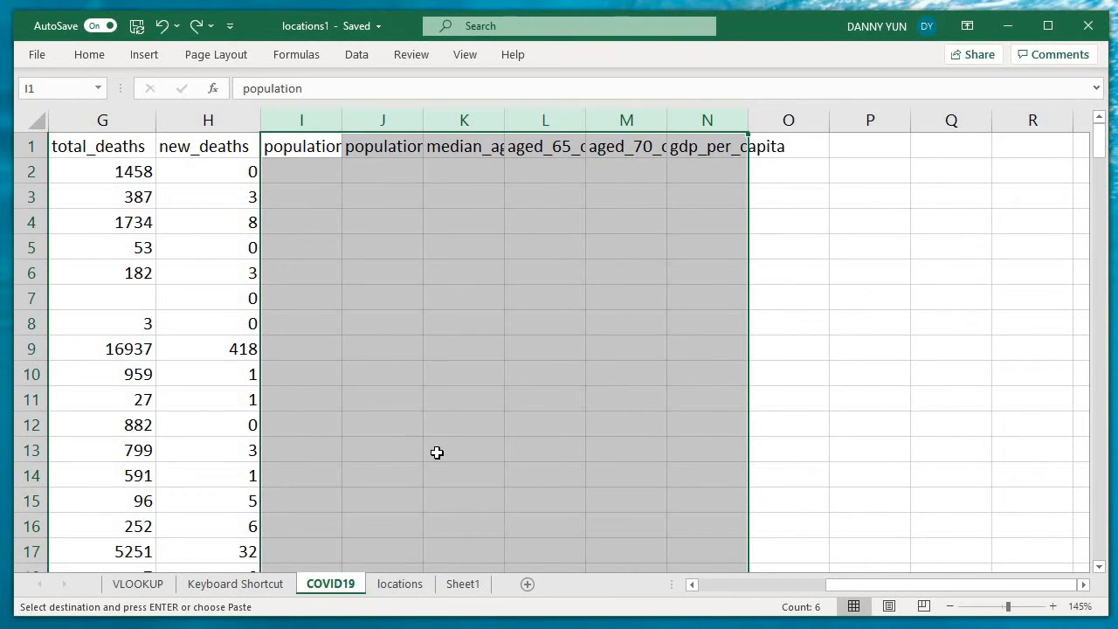
{"action": "key", "text": "alt"}
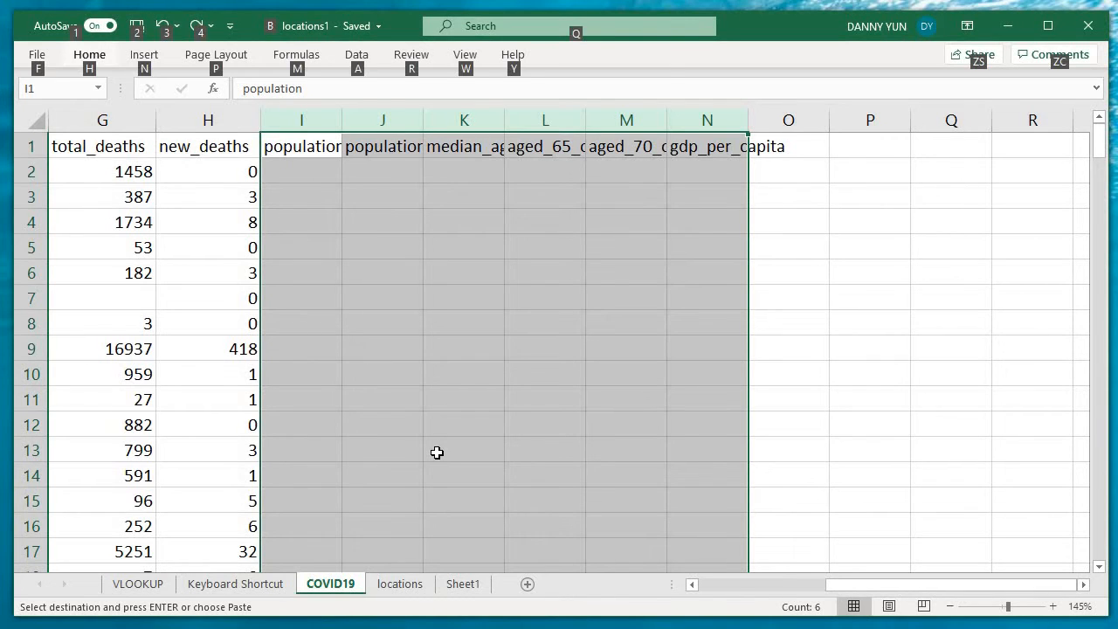
{"action": "key", "text": "o"}
{"action": "key", "text": "c"}
{"action": "key", "text": "a"}
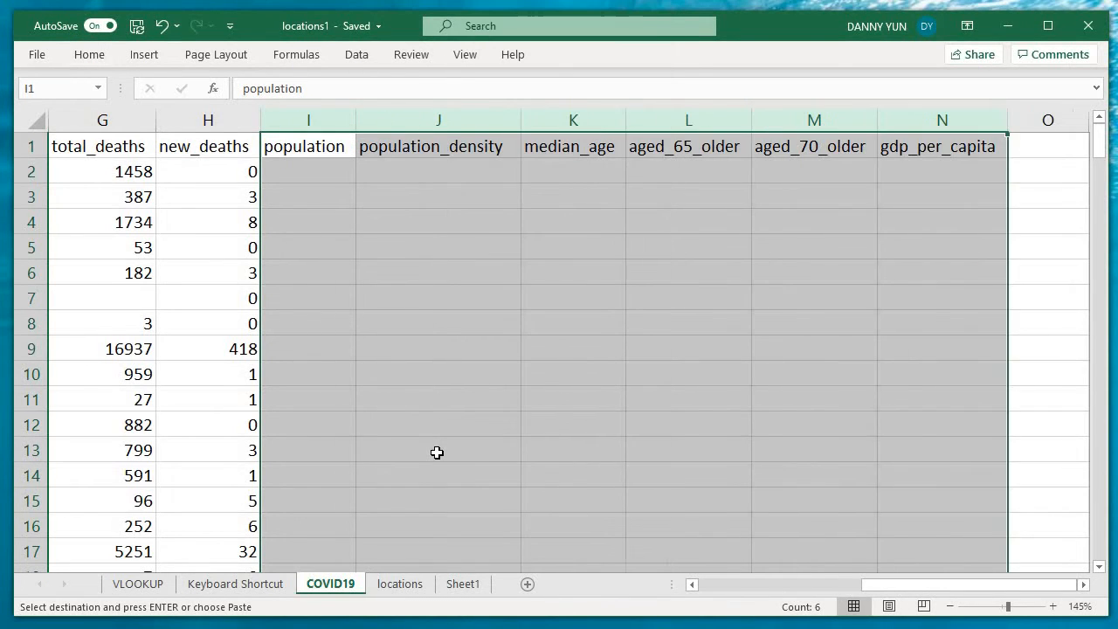
{"action": "key", "text": "Right"}
{"action": "key", "text": "Left"}
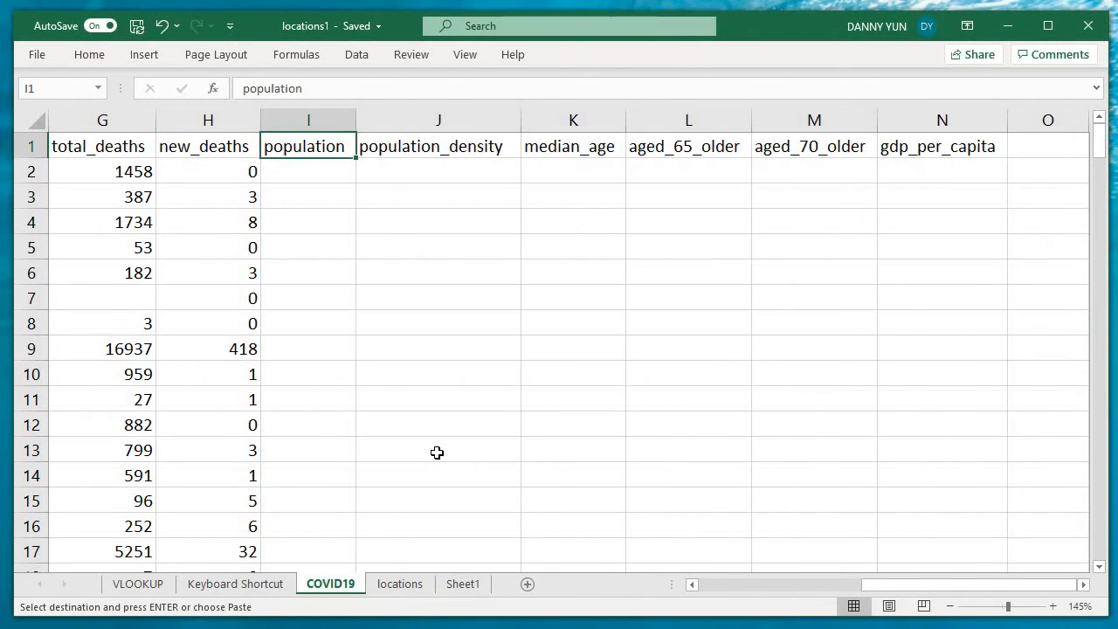
Examine the location names at the start of column C as lookup values, and return to cell I2.
{"action": "key", "text": "Down"}
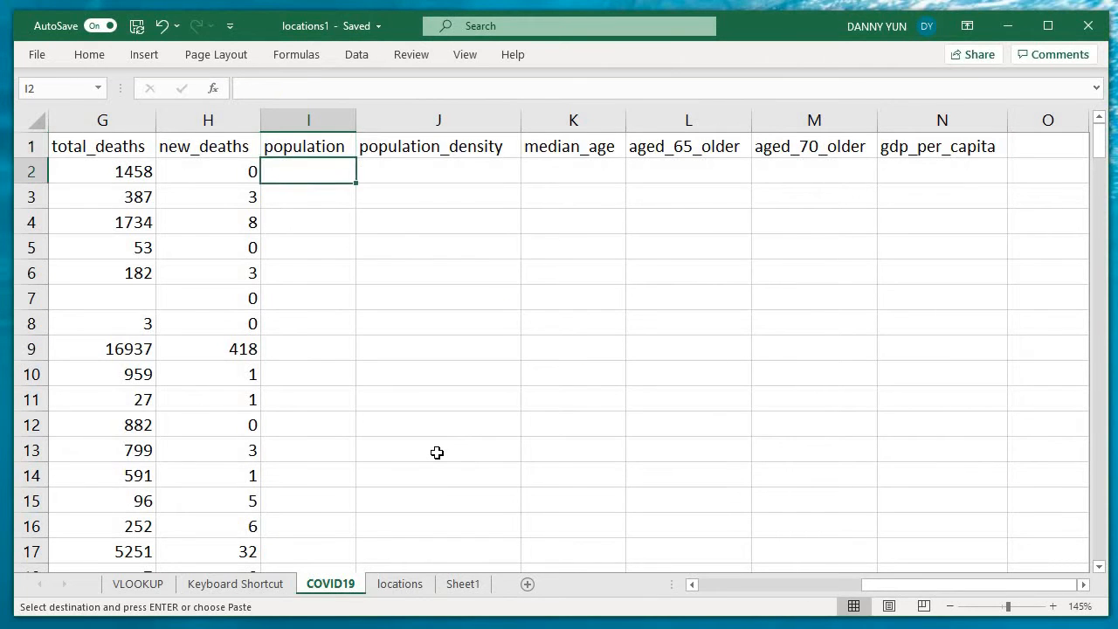
{"action": "key", "text": "Left"}
{"action": "key", "text": "Left"}
{"action": "key", "text": "Left"}
{"action": "key", "text": "Left"}
{"action": "key", "text": "Left"}
{"action": "key", "text": "Left"}
{"action": "key", "text": "Left"}
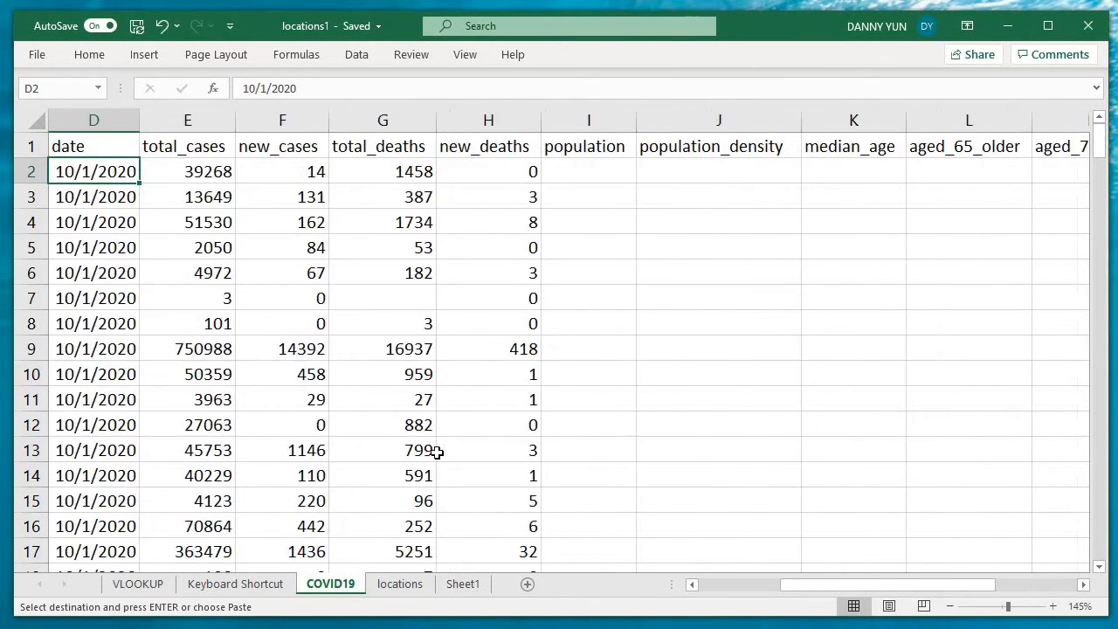
{"action": "key", "text": "Right"}
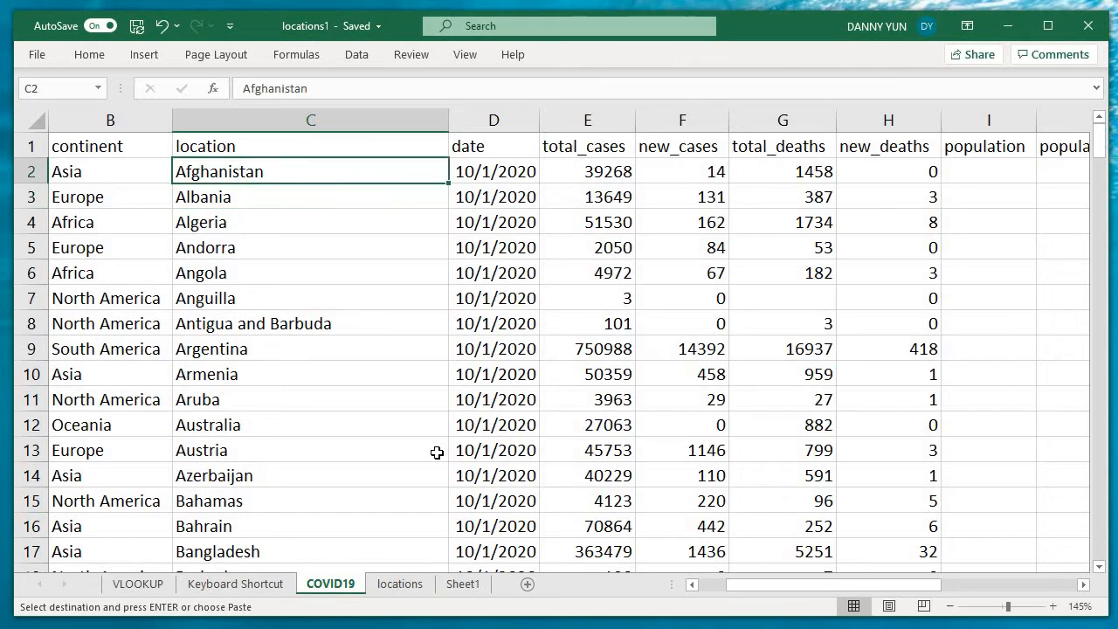
{"action": "key", "text": "Down"}
{"action": "key", "text": "Down"}
{"action": "key", "text": "Up"}
{"action": "key", "text": "Up"}
{"action": "key", "text": "Right"}
{"action": "key", "text": "Right"}
{"action": "key", "text": "Right"}
{"action": "key", "text": "Right"}
{"action": "key", "text": "Right"}
{"action": "key", "text": "Right"}
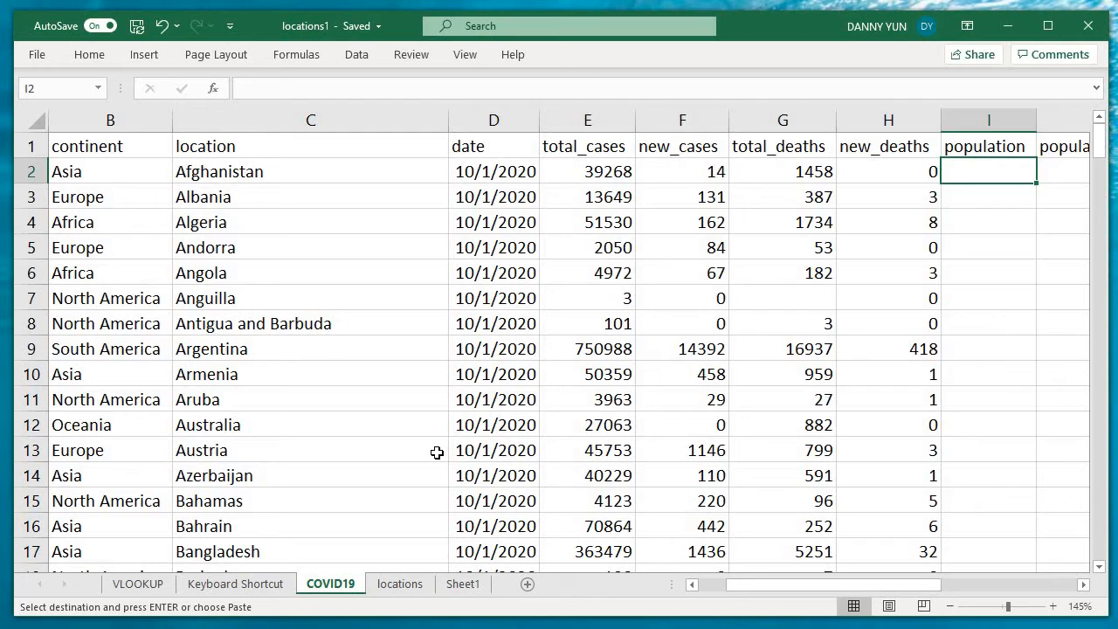
{"action": "type", "text": "="}
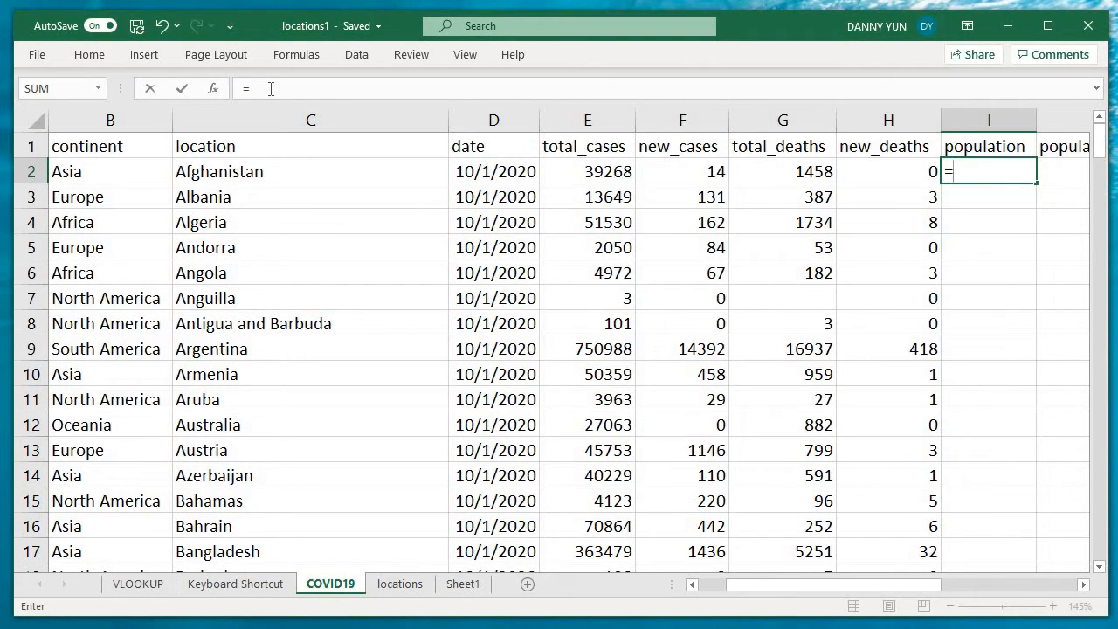
{"action": "type", "text": "vl"}
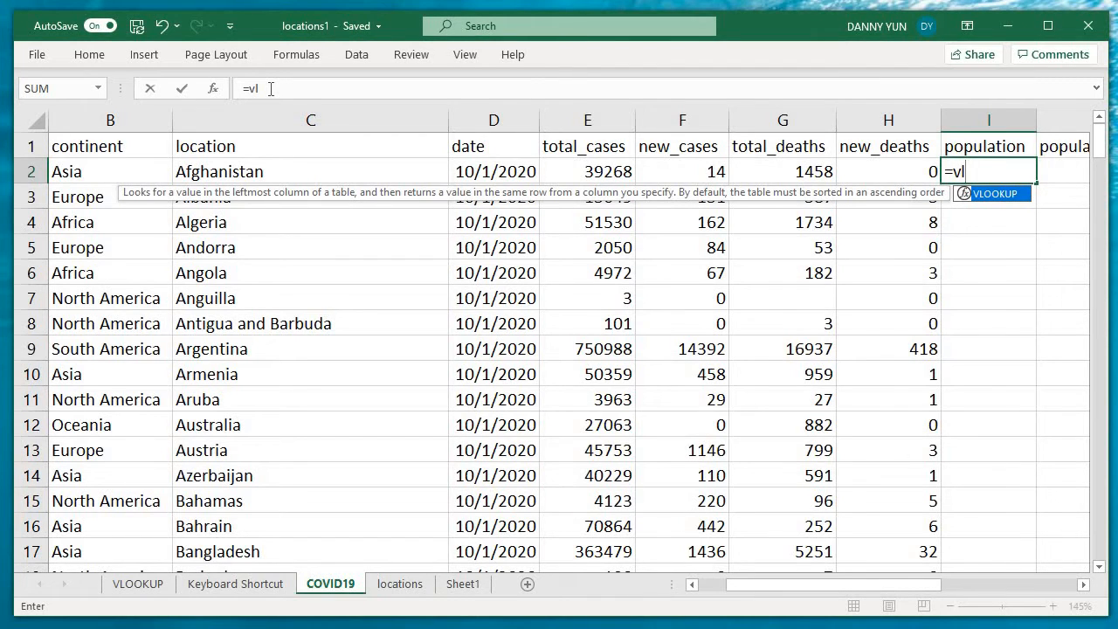
{"action": "key", "text": "Tab"}
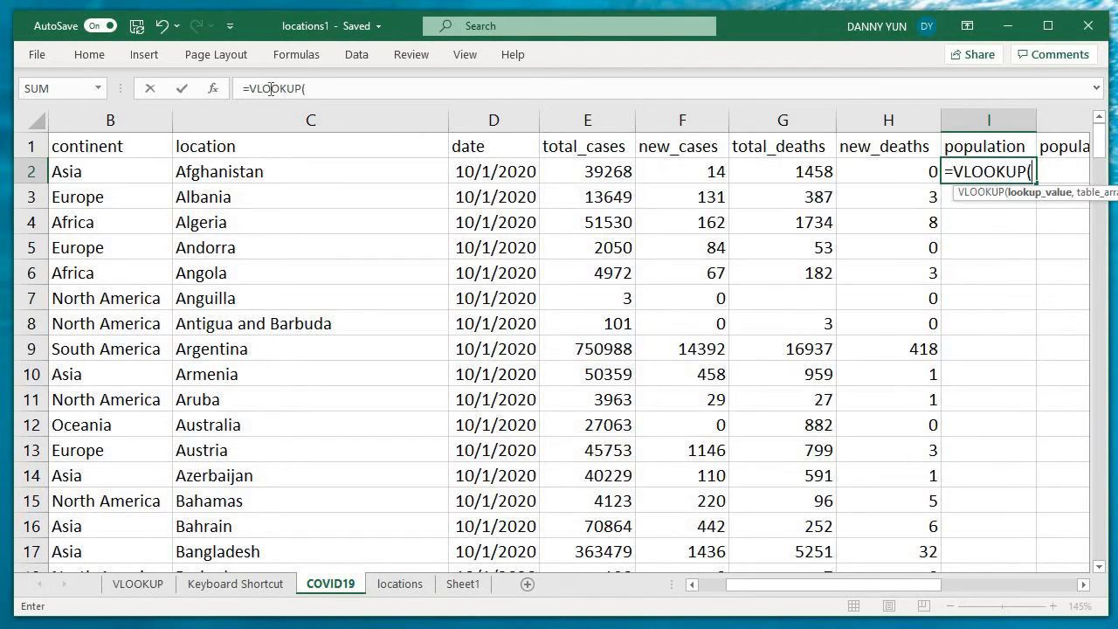
{"action": "key", "text": "Escape"}
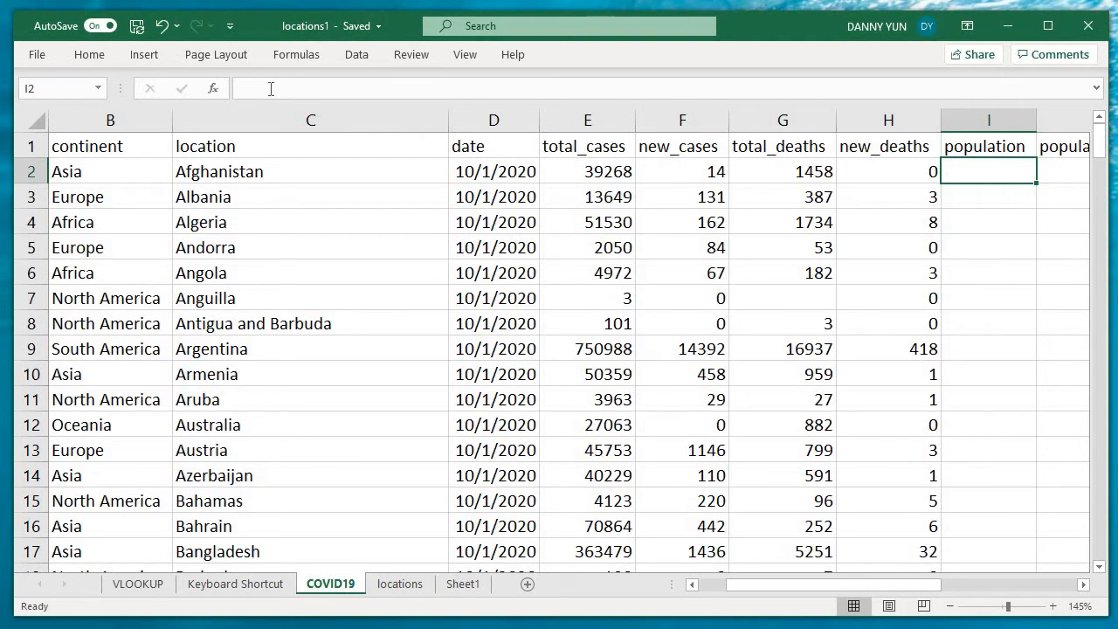
{"action": "type", "text": "=vlook"}
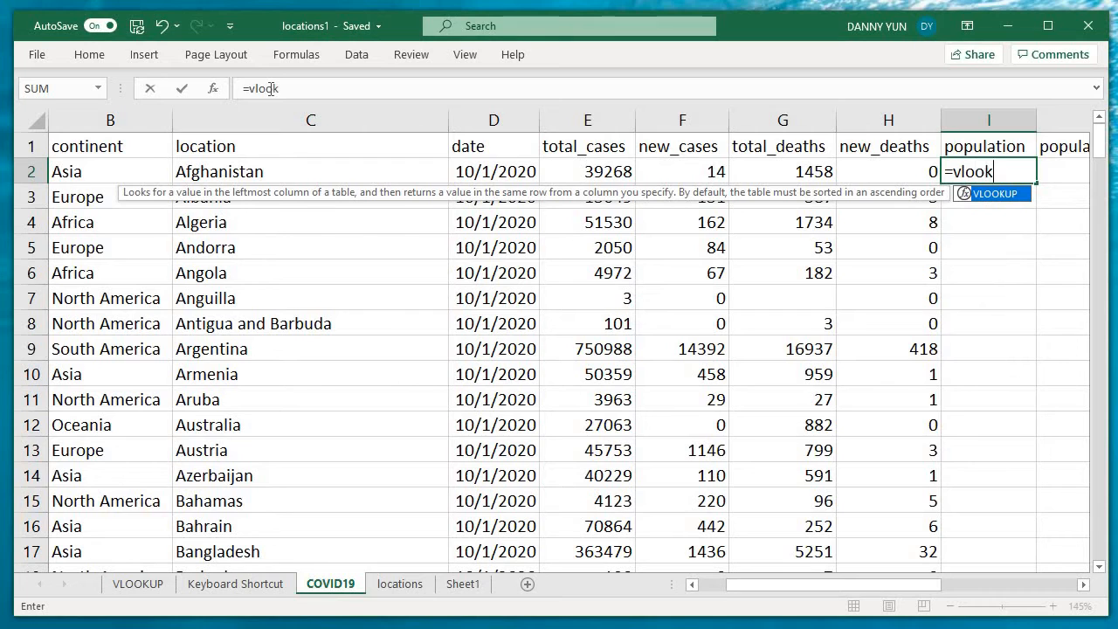
{"action": "type", "text": "up("}
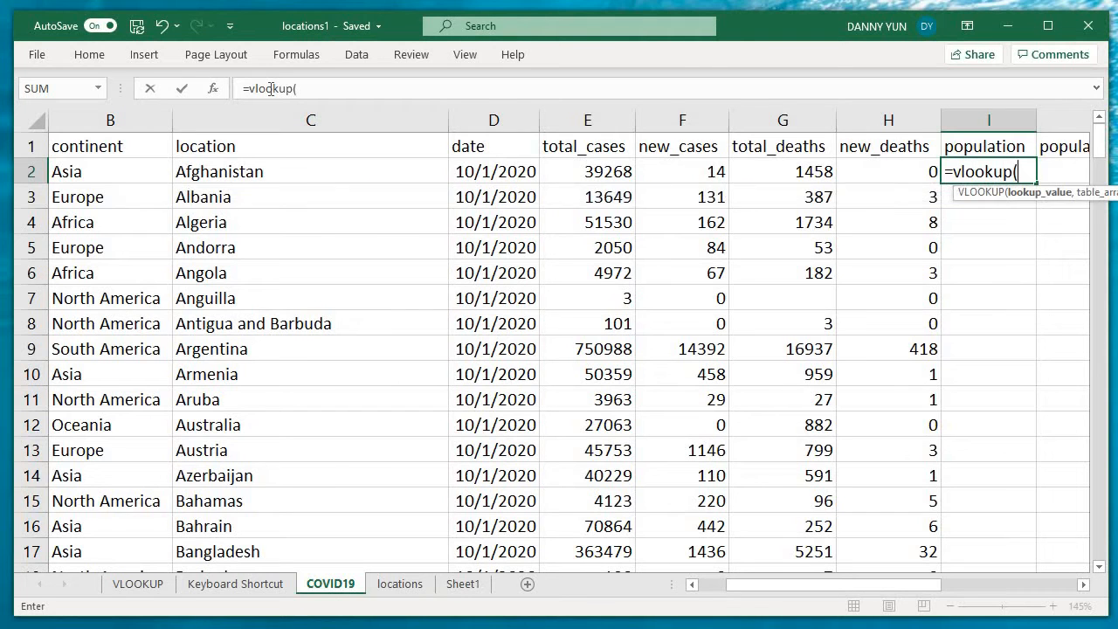
{"action": "key", "text": "Escape"}
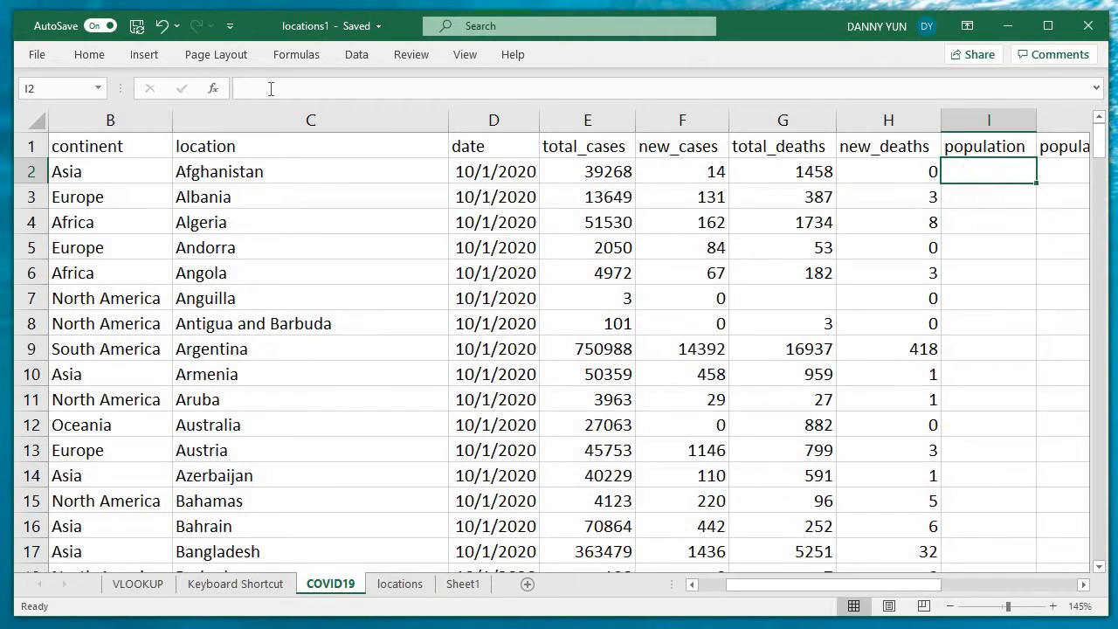
Begin a VLOOKUP formula in I2 with the location in C2 as its lookup value.
{"action": "type", "text": "=vl"}
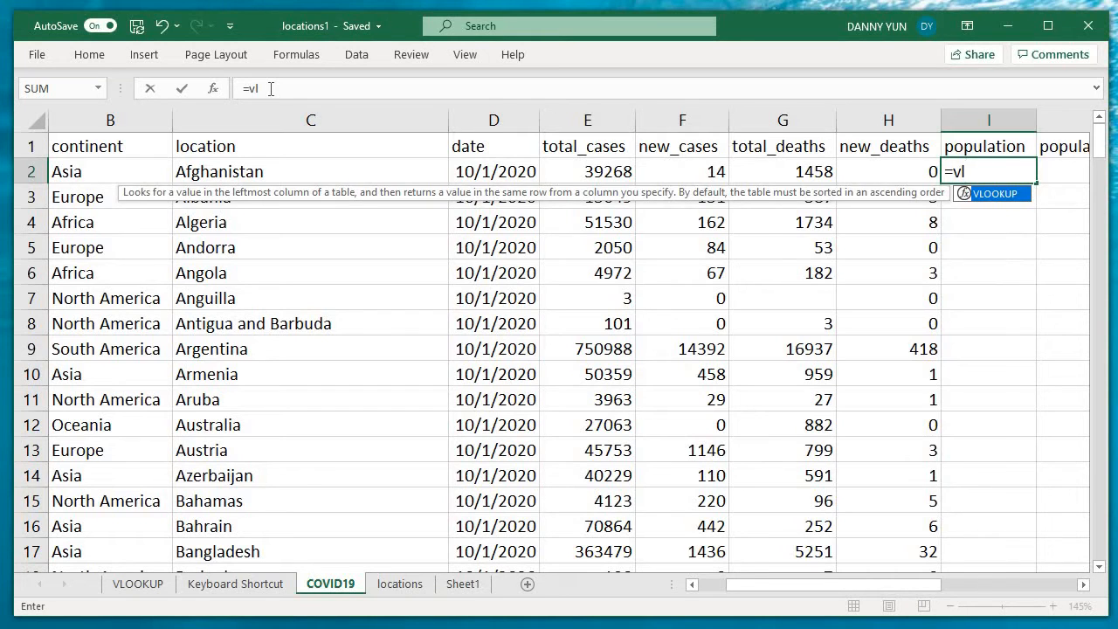
{"action": "key", "text": "Tab"}
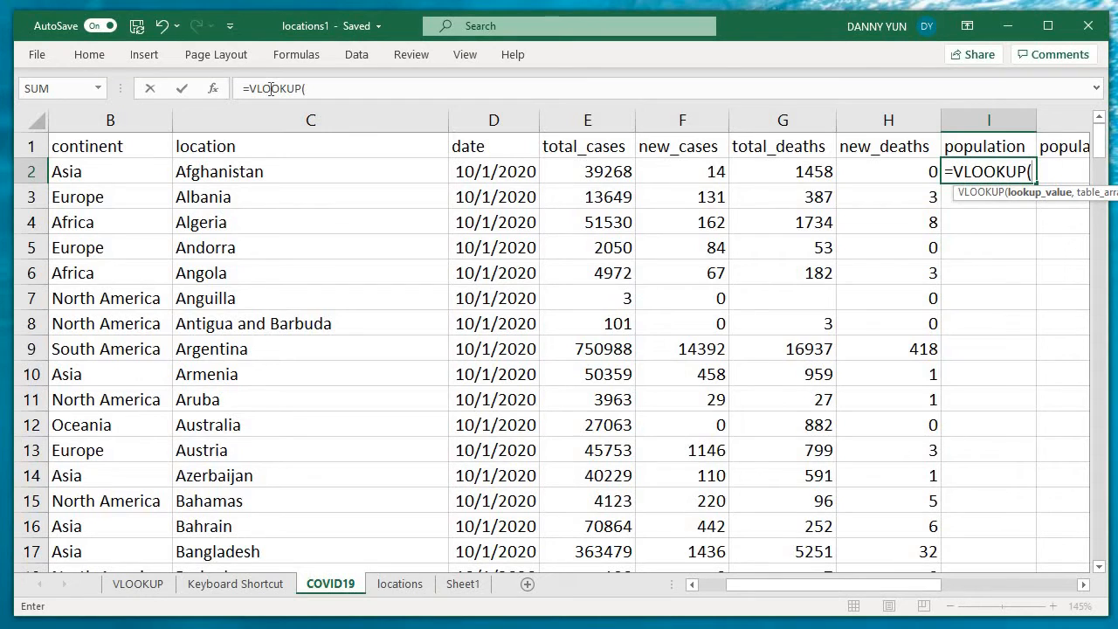
{"action": "key", "text": "Left"}
{"action": "key", "text": "Left"}
{"action": "key", "text": "Left"}
{"action": "key", "text": "Left"}
{"action": "key", "text": "Left"}
{"action": "key", "text": "Left"}
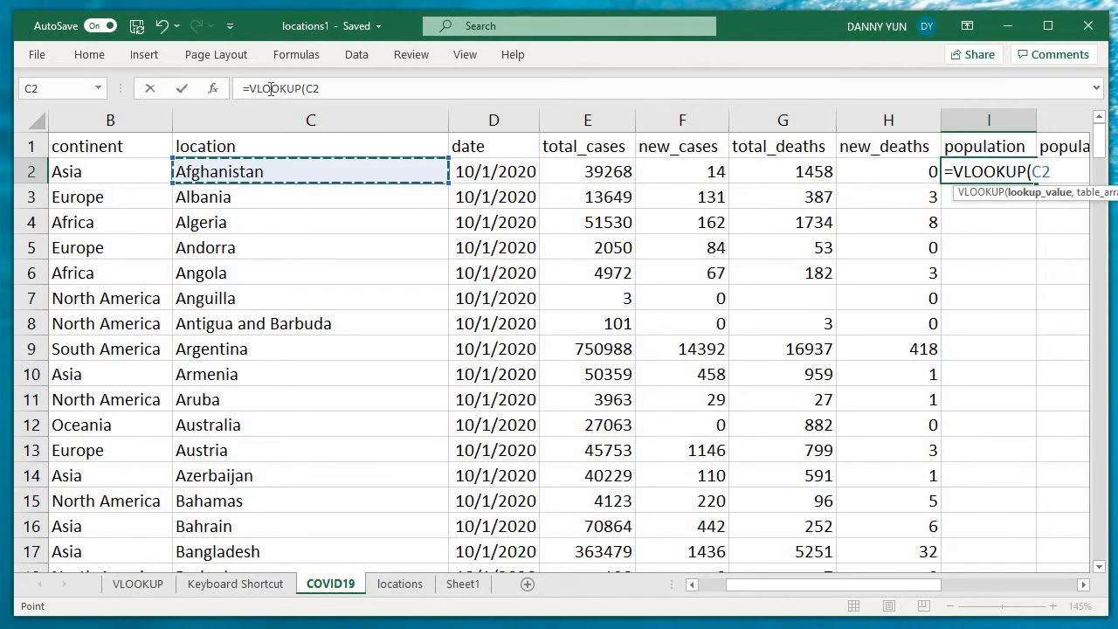
{"action": "type", "text": ","}
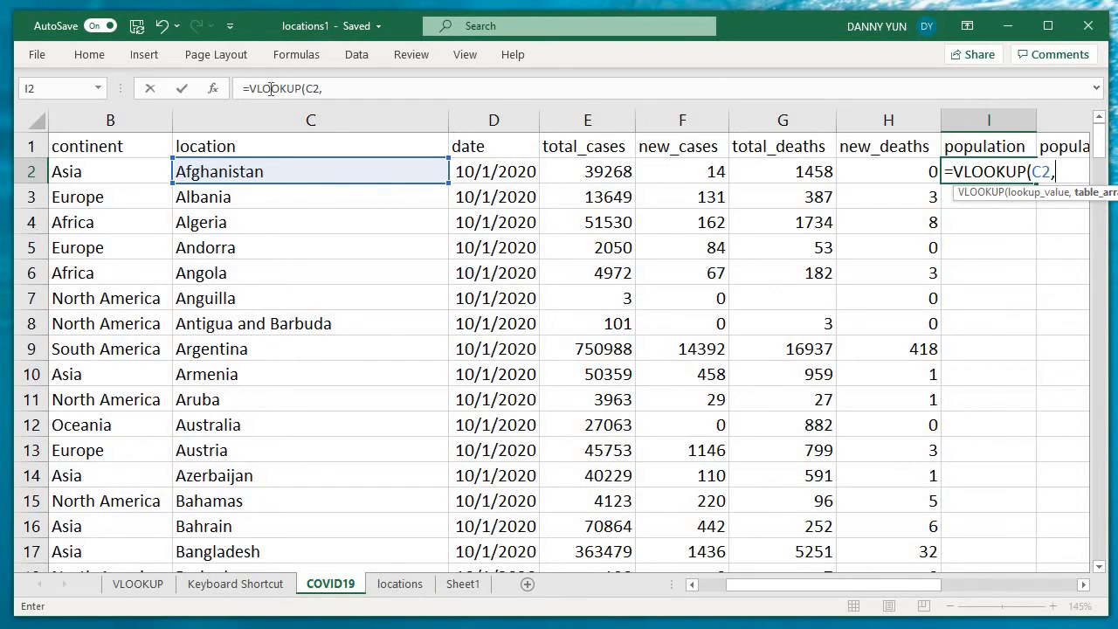
Start the VLOOKUP's table array at the location header, cell B1 of the locations sheet.
{"action": "key", "text": "ctrl+Page_Down"}
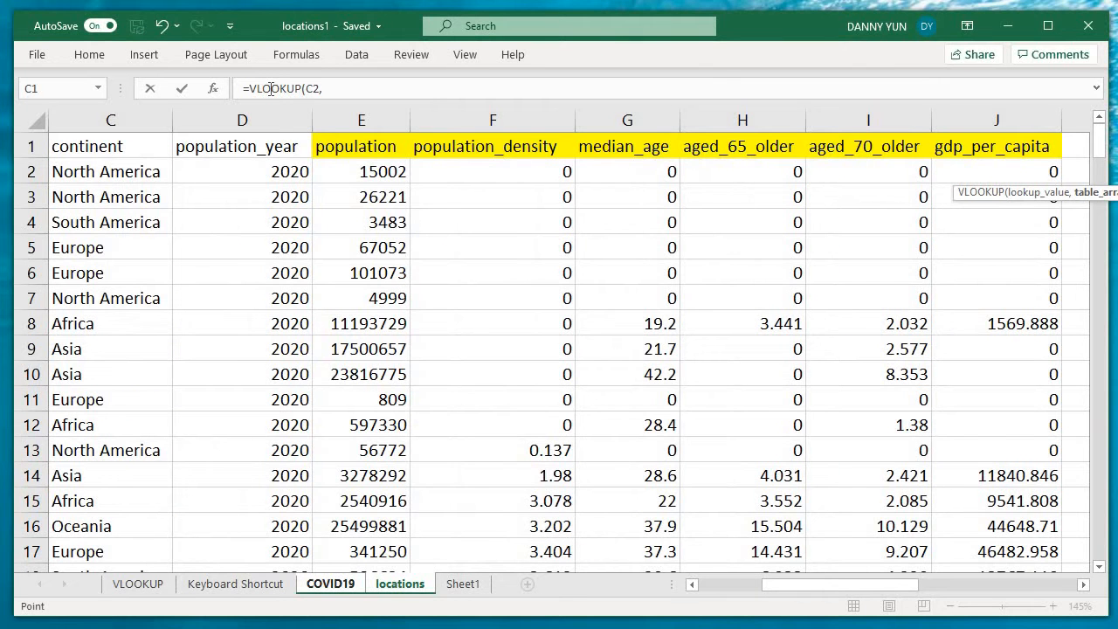
{"action": "key", "text": "Right"}
{"action": "key", "text": "Left"}
{"action": "key", "text": "Left"}
{"action": "key", "text": "Left"}
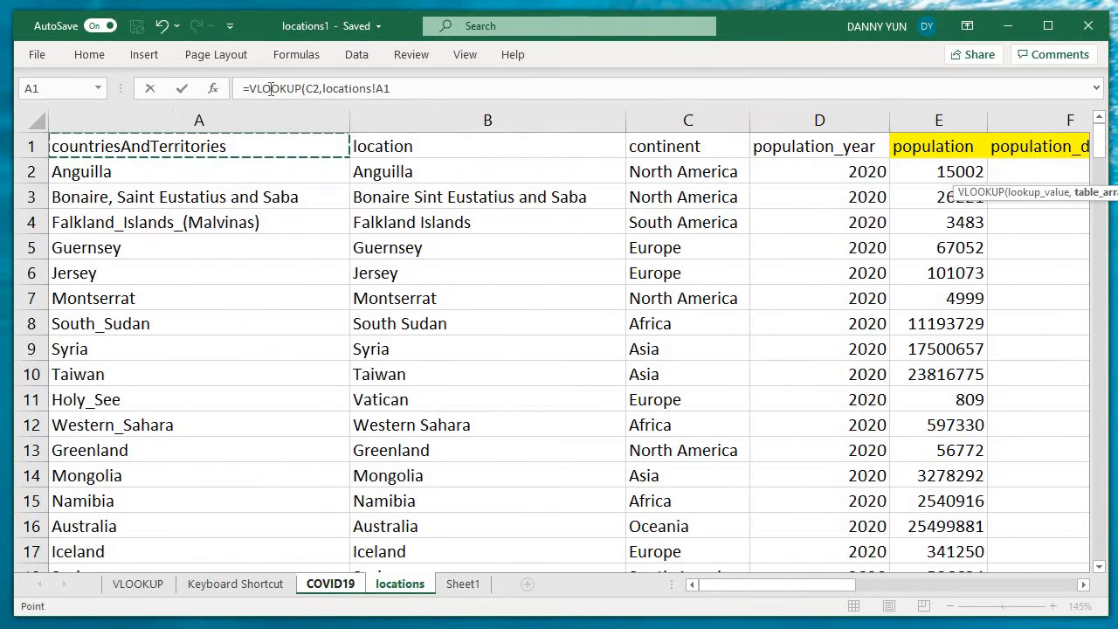
{"action": "key", "text": "Right"}
{"action": "key", "text": "Down"}
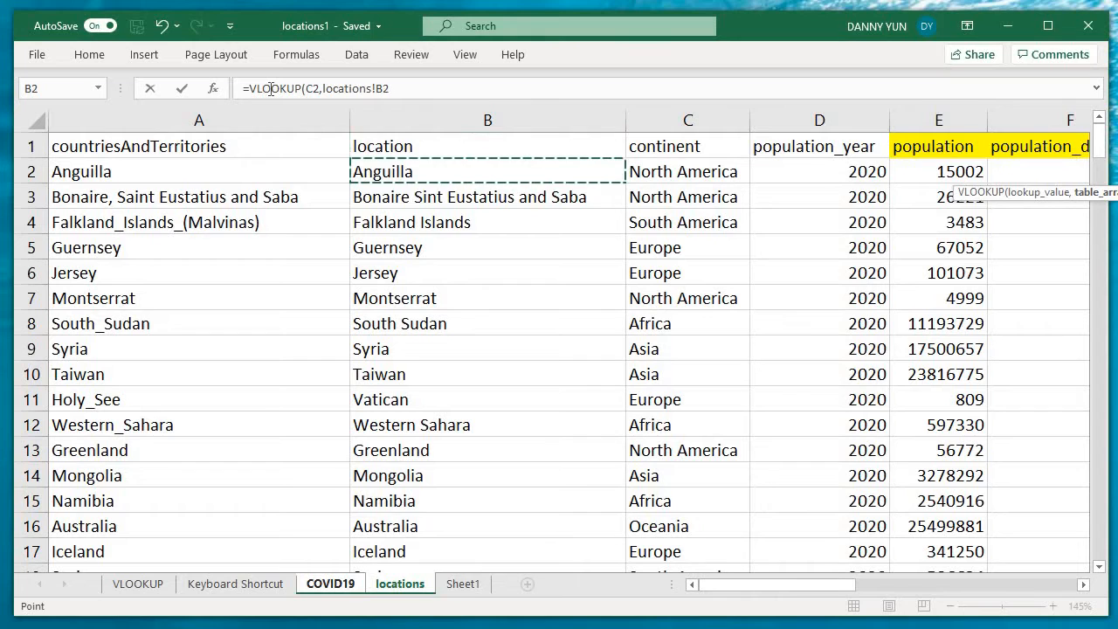
{"action": "key", "text": "Up"}
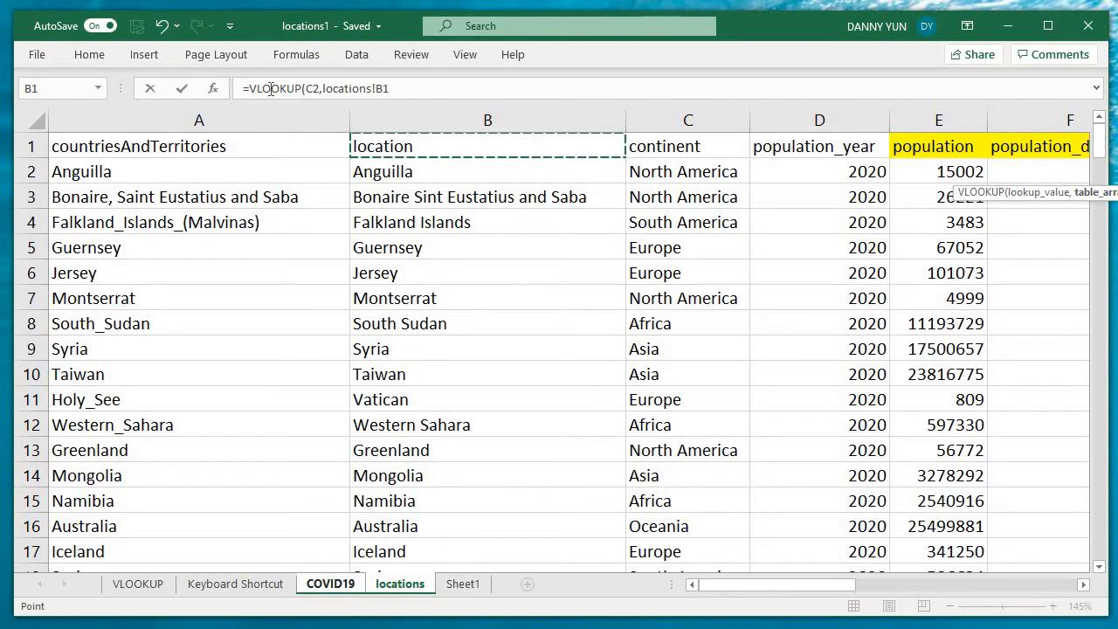
Try extending the table array from locations!B1 across to column J and down to row 7, and return the reference to B1.
{"action": "key", "text": "shift+Right"}
{"action": "key", "text": "shift+Right"}
{"action": "key", "text": "shift+Right"}
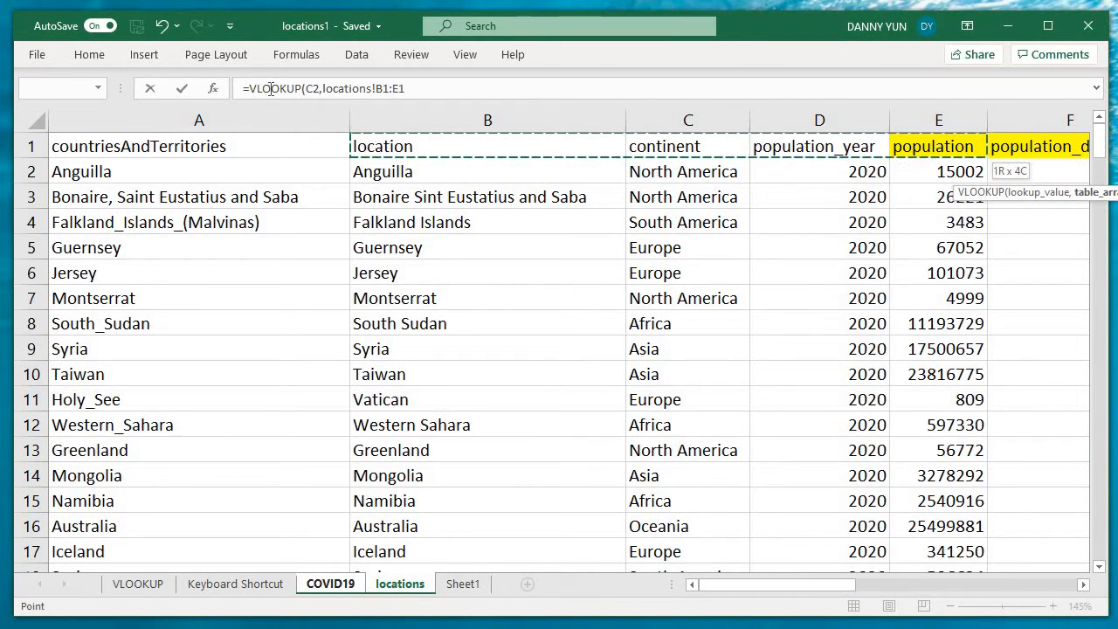
{"action": "key", "text": "shift+Down"}
{"action": "key", "text": "shift+Down"}
{"action": "key", "text": "shift+Down"}
{"action": "key", "text": "shift+Down"}
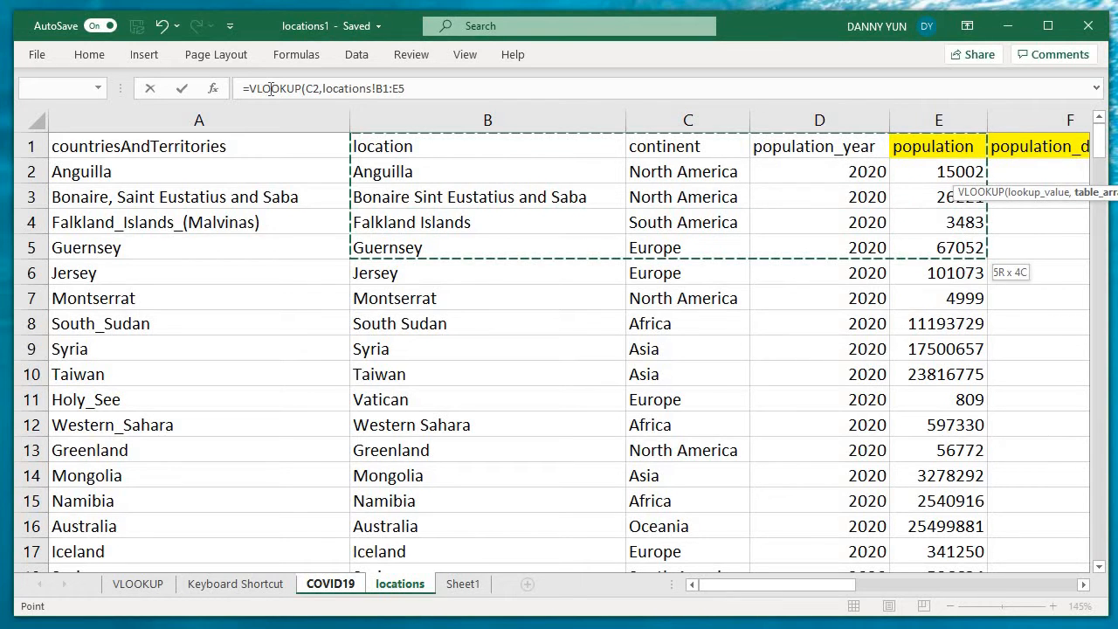
{"action": "key", "text": "shift+Right"}
{"action": "key", "text": "shift+Right"}
{"action": "key", "text": "shift+Right"}
{"action": "key", "text": "shift+Right"}
{"action": "key", "text": "shift+Right"}
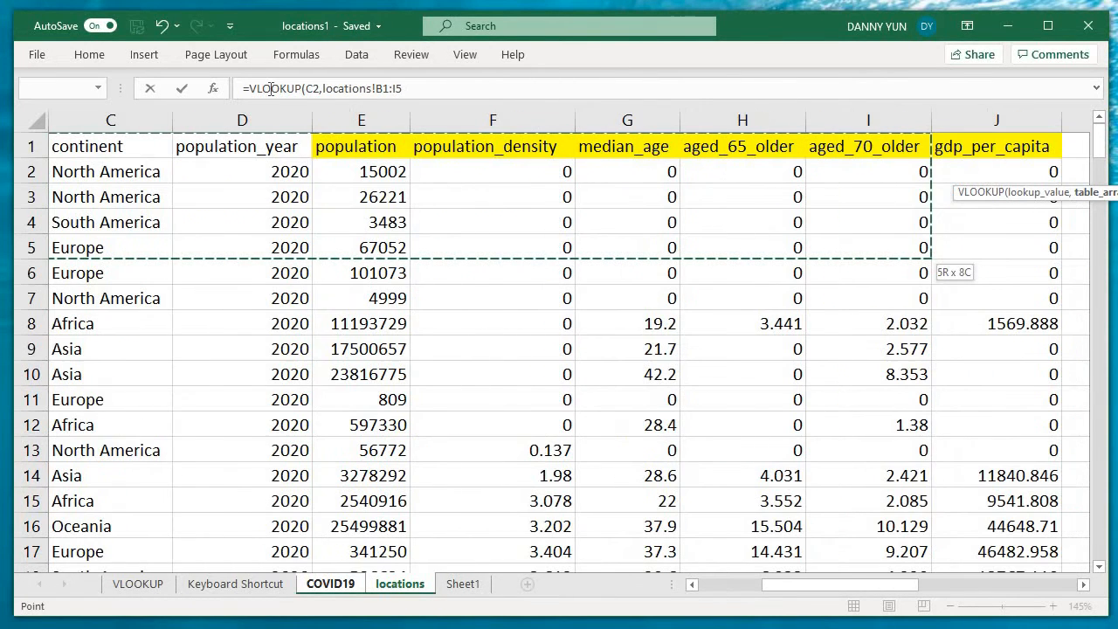
{"action": "key", "text": "shift+Left"}
{"action": "key", "text": "shift+Left"}
{"action": "key", "text": "shift+Left"}
{"action": "key", "text": "shift+Left"}
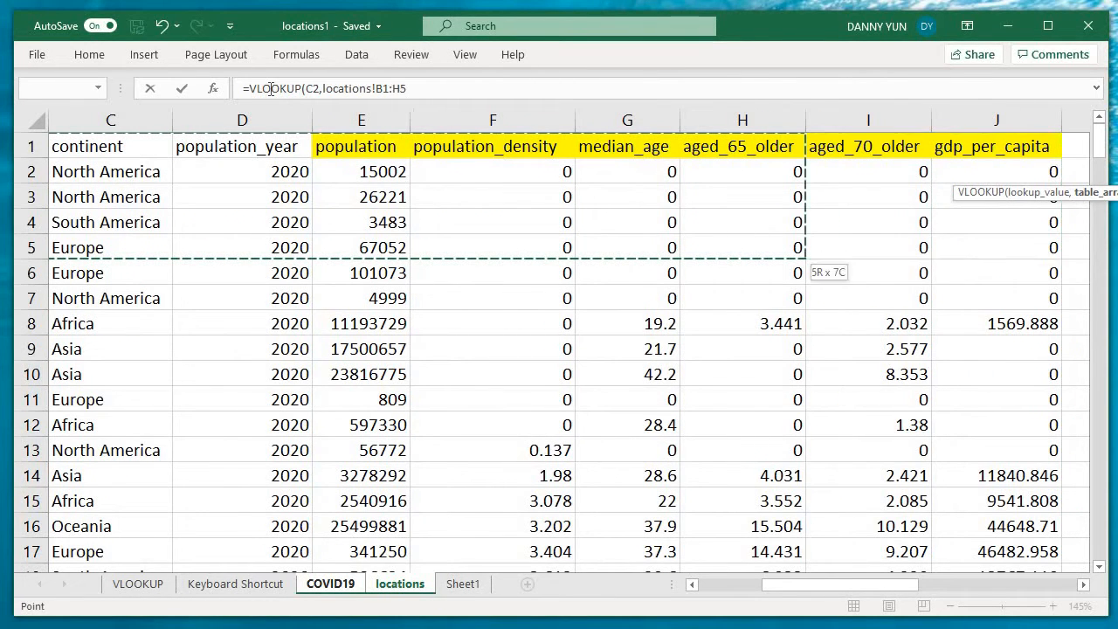
{"action": "key", "text": "shift+Right"}
{"action": "key", "text": "shift+Right"}
{"action": "key", "text": "shift+Right"}
{"action": "key", "text": "shift+Right"}
{"action": "key", "text": "shift+Left"}
{"action": "key", "text": "shift+Left"}
{"action": "key", "text": "shift+Left"}
{"action": "key", "text": "shift+Left"}
{"action": "key", "text": "shift+Left"}
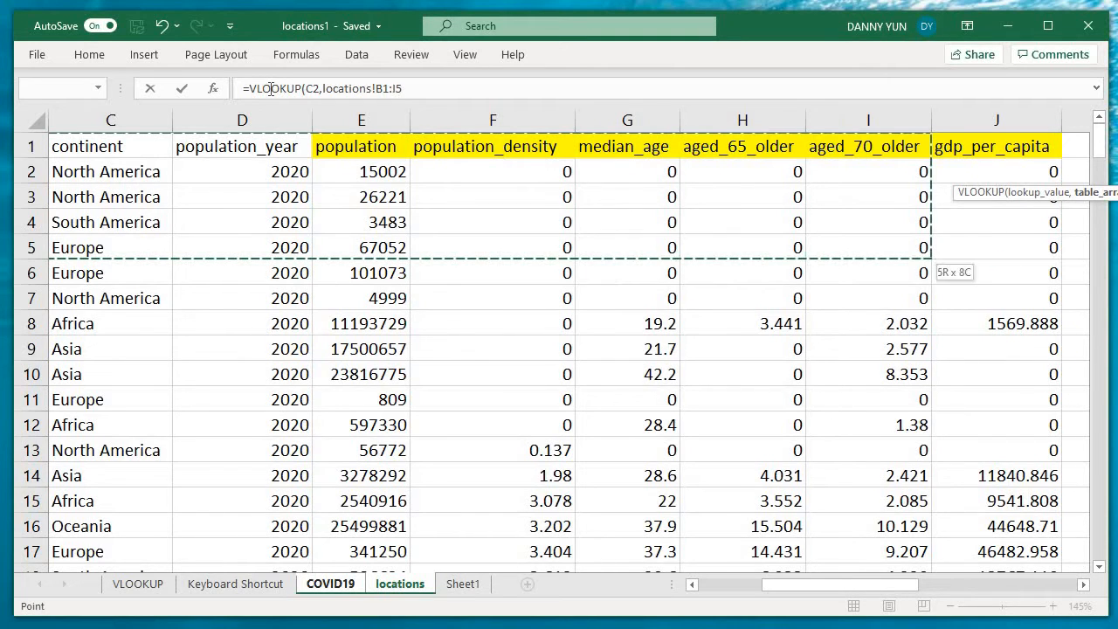
{"action": "key", "text": "shift+Down"}
{"action": "key", "text": "shift+Down"}
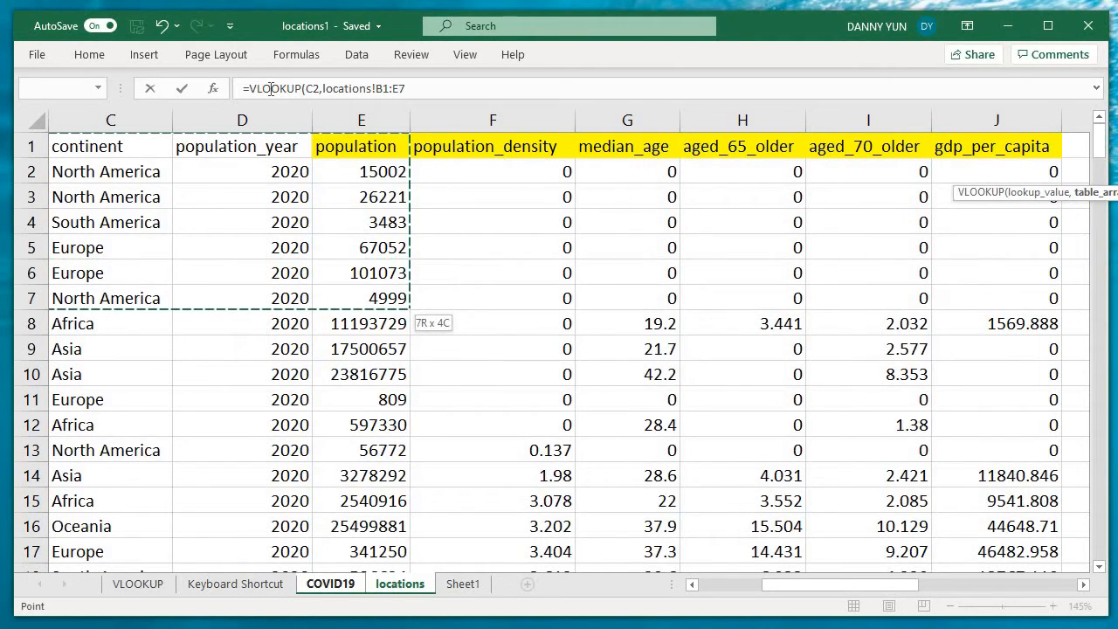
{"action": "key", "text": "shift+Right"}
{"action": "key", "text": "shift+Right"}
{"action": "key", "text": "shift+Right"}
{"action": "key", "text": "shift+Right"}
{"action": "key", "text": "shift+Right"}
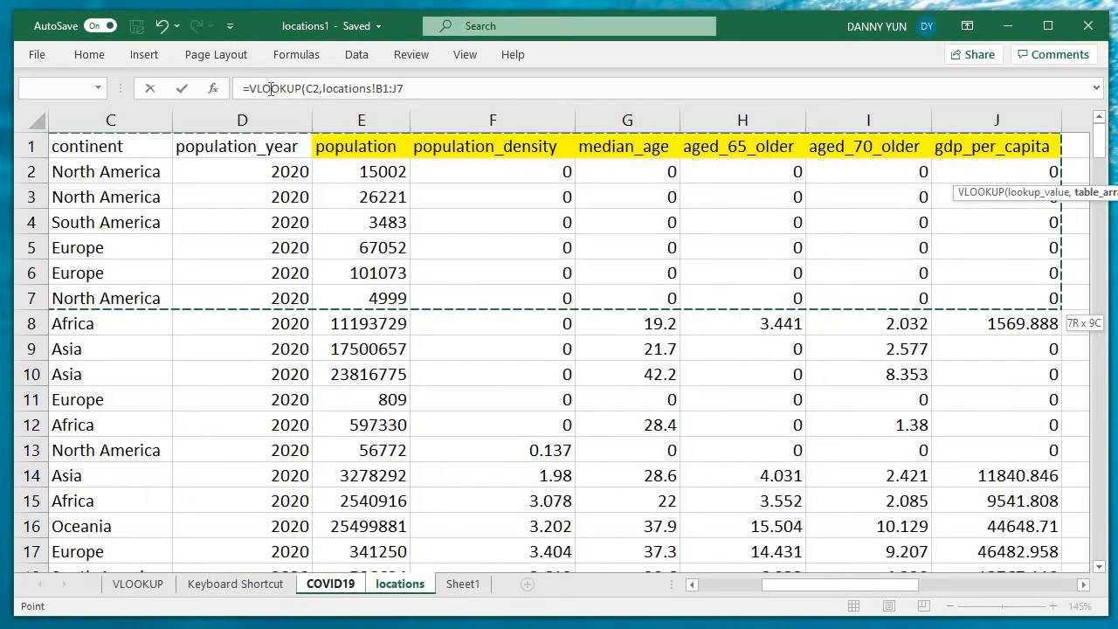
{"action": "key", "text": "shift+Left"}
{"action": "key", "text": "shift+Left"}
{"action": "key", "text": "shift+Left"}
{"action": "key", "text": "shift+Left"}
{"action": "key", "text": "shift+Left"}
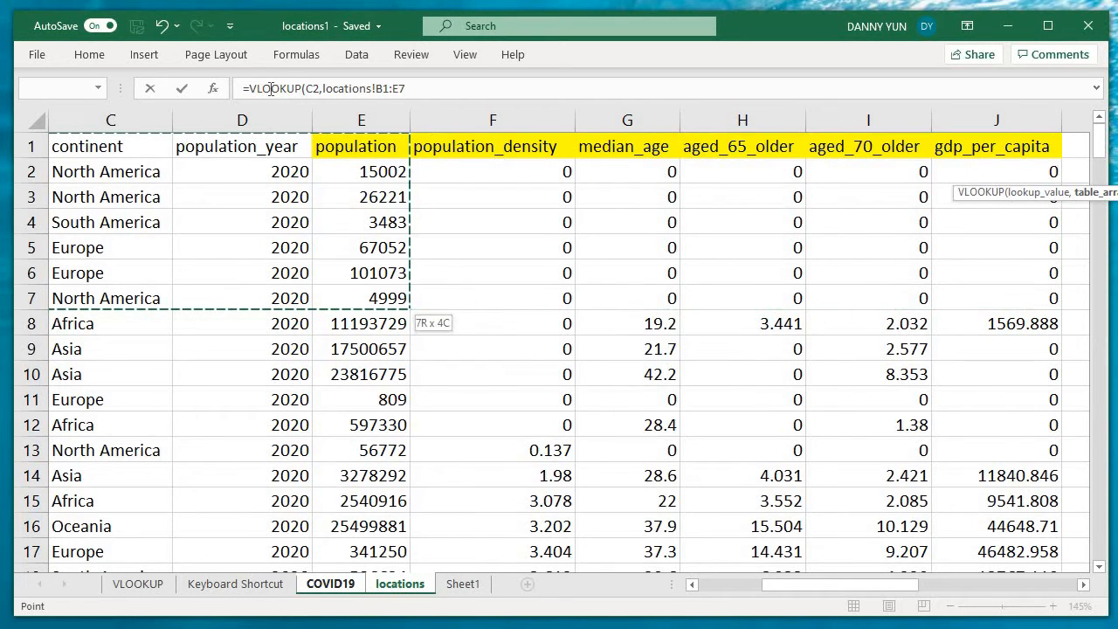
{"action": "key", "text": "Up"}
{"action": "key", "text": "Down"}
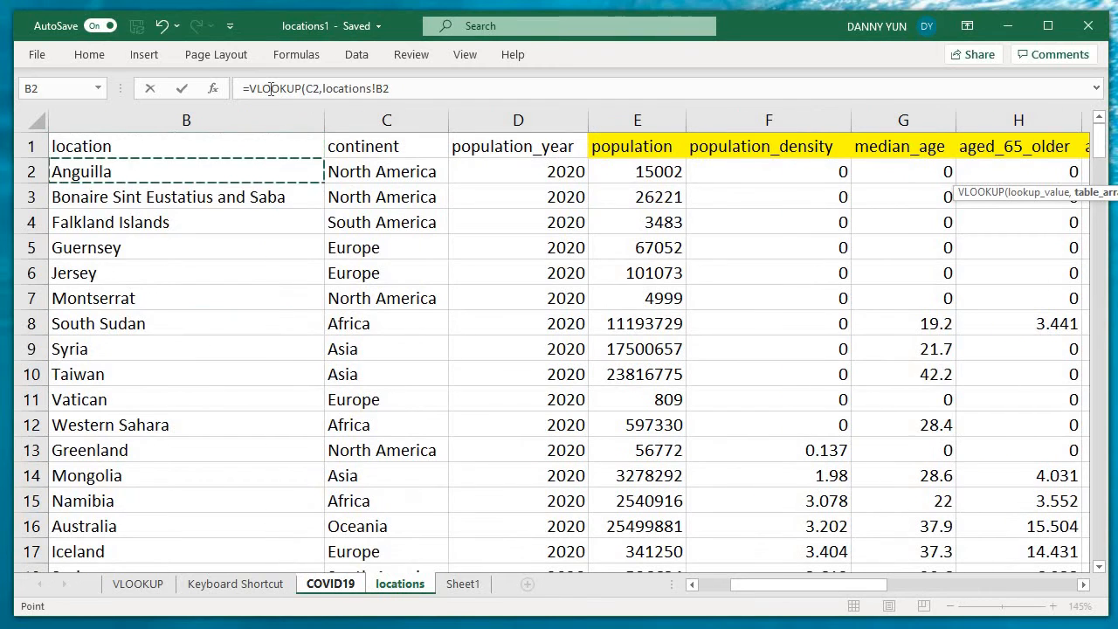
{"action": "key", "text": "Up"}
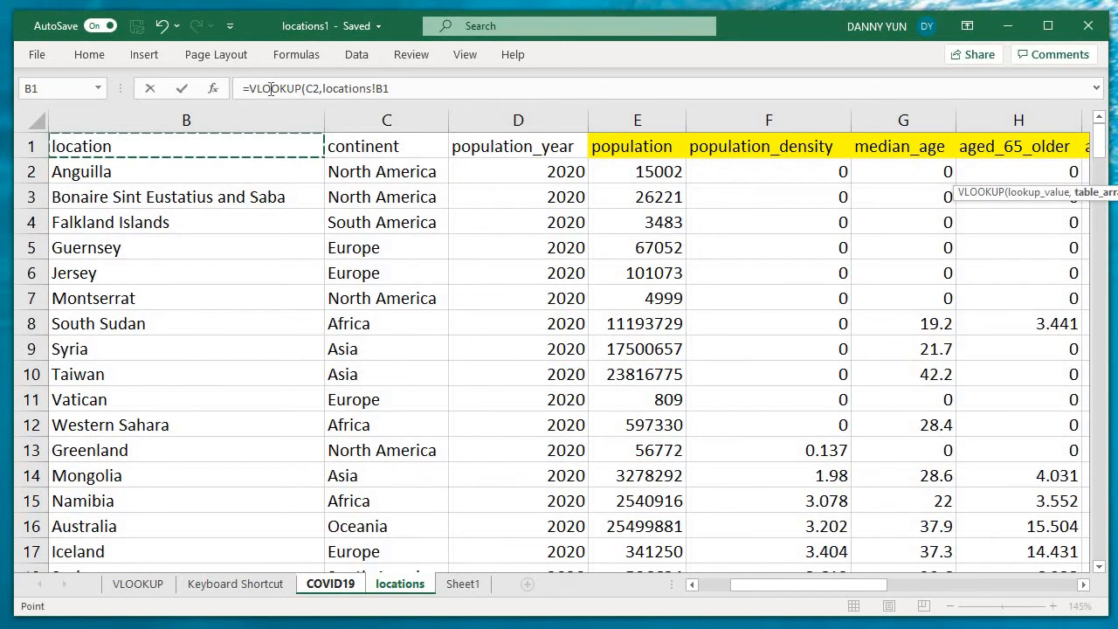
Set the VLOOKUP's table array to the whole locations table from the location column onward, locations!B1:J210.
{"action": "key", "text": "shift+Right"}
{"action": "key", "text": "shift+Left"}
{"action": "key", "text": "ctrl+shift+Right"}
{"action": "key", "text": "ctrl+shift+Down"}
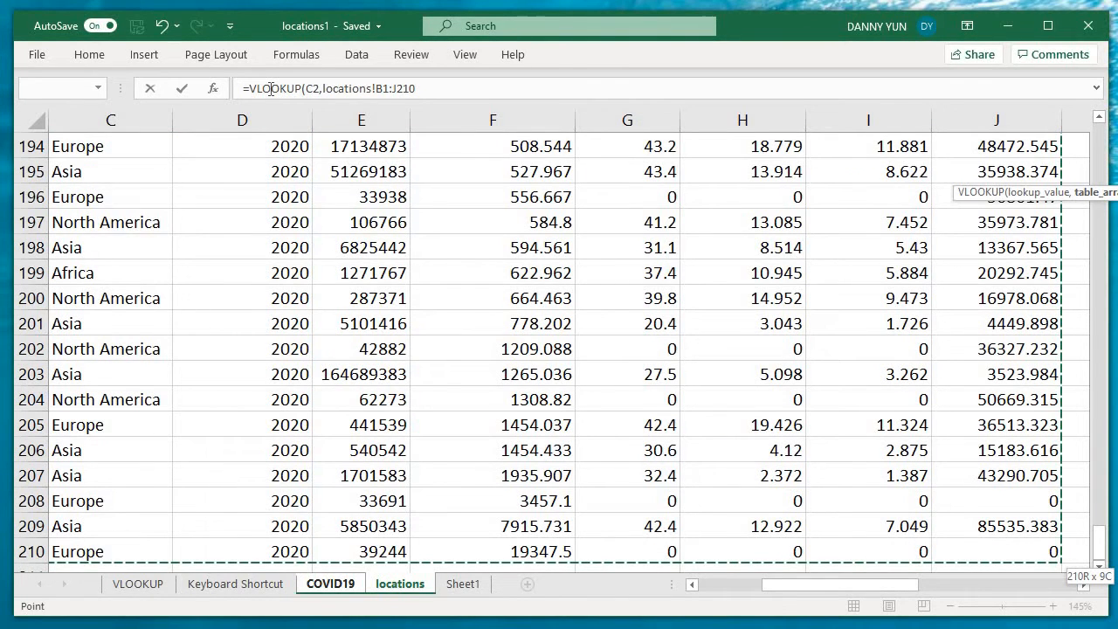
{"action": "type", "text": ","}
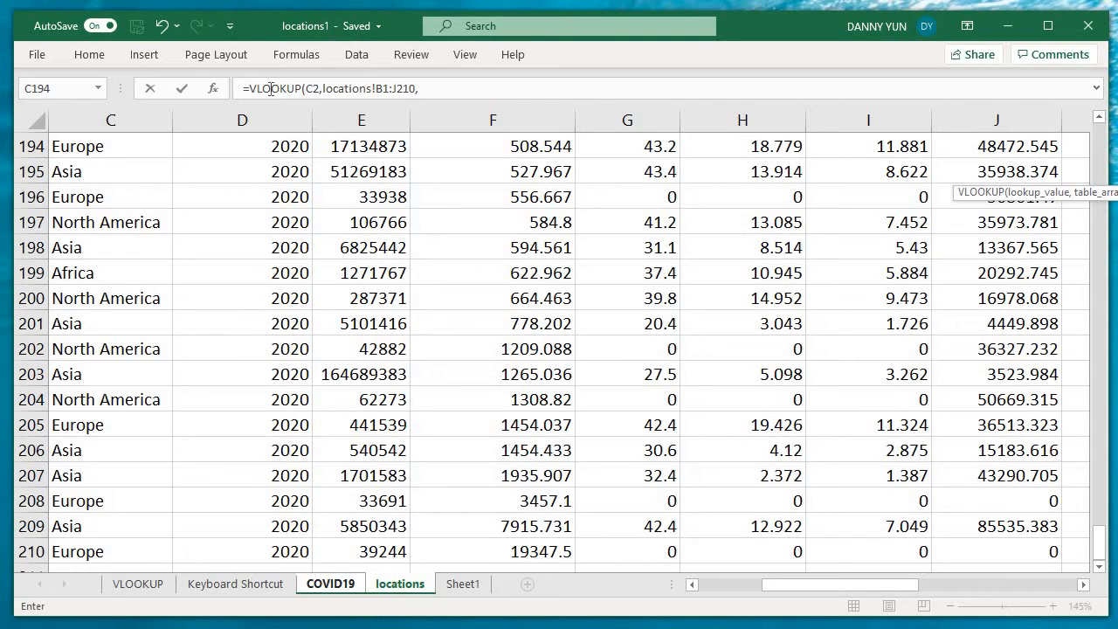
Finish the VLOOKUP with column index 4 and exact match 0, and enter it in I2.
{"action": "type", "text": "4,0"}
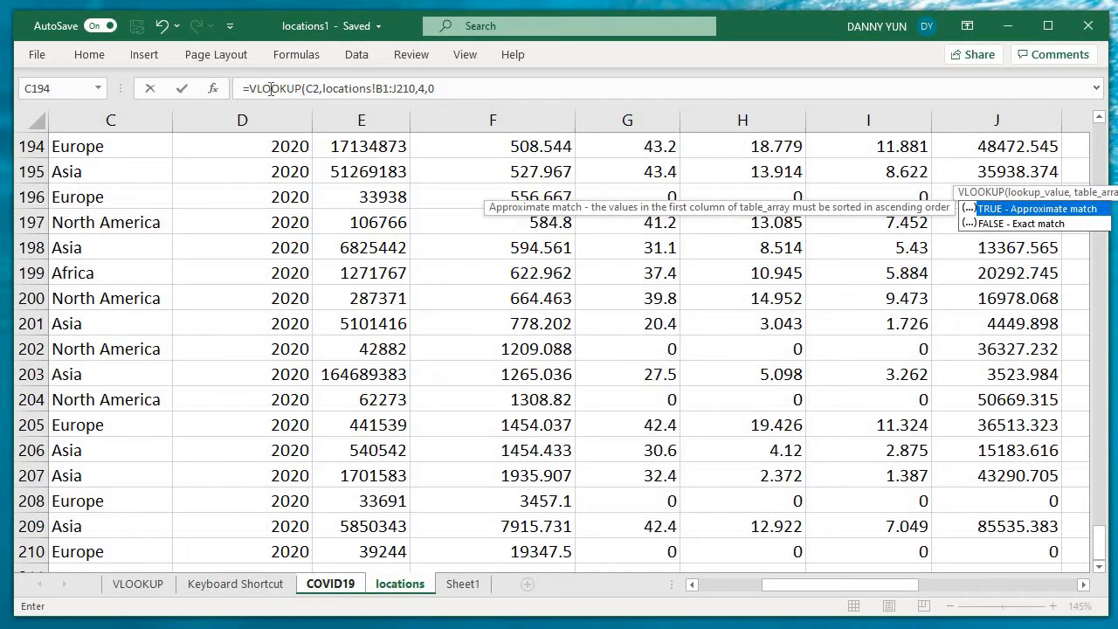
{"action": "key", "text": "BackSpace"}
{"action": "type", "text": "false"}
{"action": "key", "text": "BackSpace"}
{"action": "key", "text": "BackSpace"}
{"action": "key", "text": "BackSpace"}
{"action": "key", "text": "BackSpace"}
{"action": "key", "text": "BackSpace"}
{"action": "type", "text": "0)"}
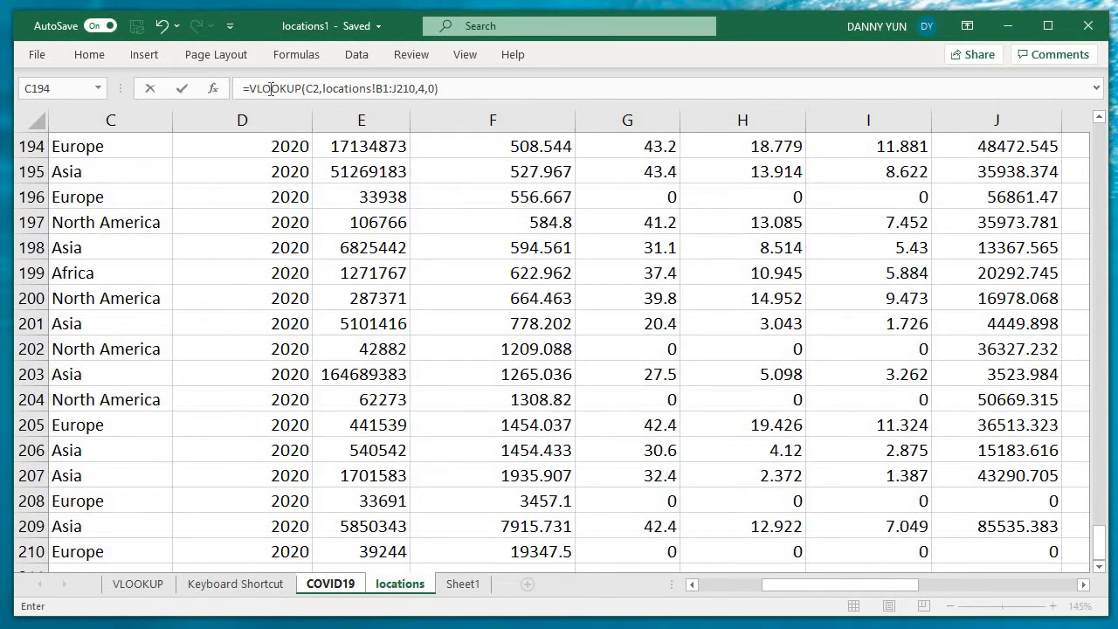
{"action": "key", "text": "Tab"}
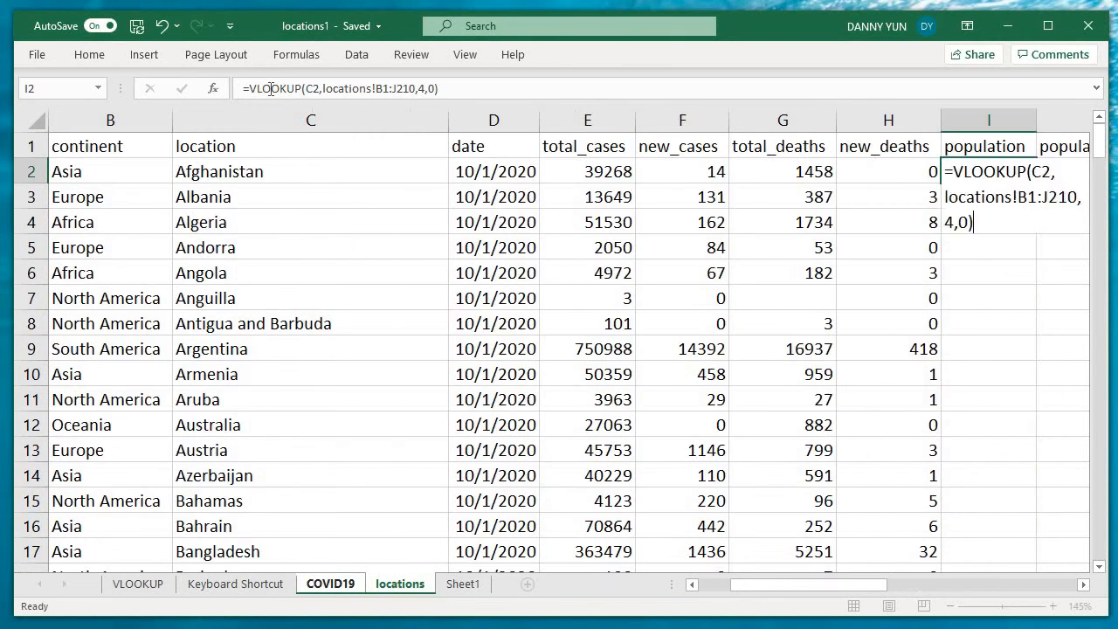
{"action": "key", "text": "Left"}
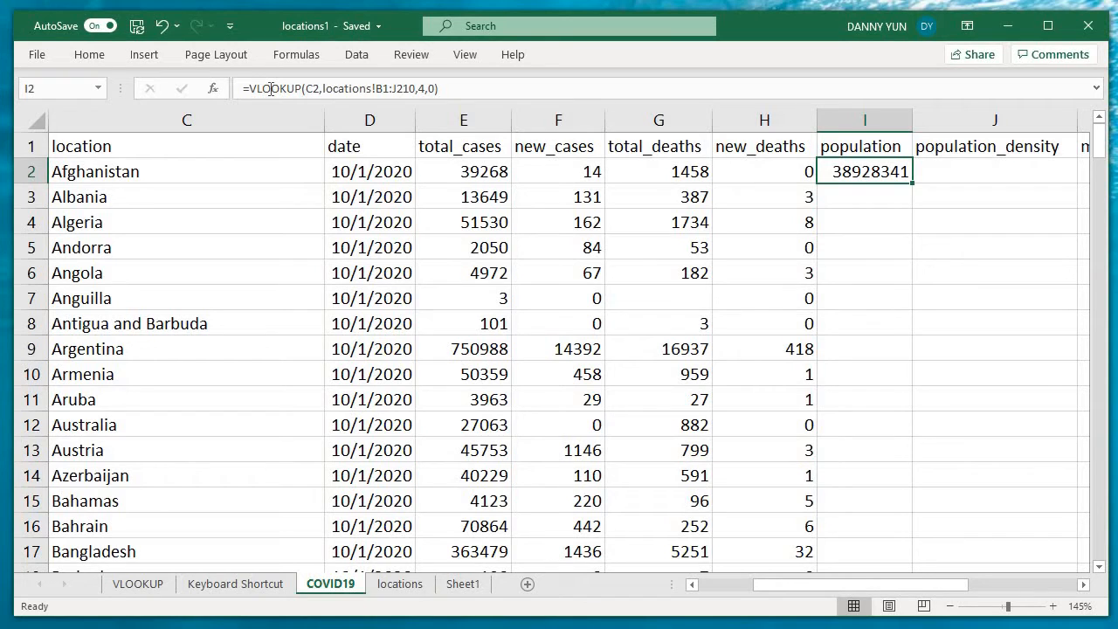
Review the lookup value and table array references of the VLOOKUP formula in I2, leaving the formula as it is.
{"action": "key", "text": "Right"}
{"action": "key", "text": "Left"}
{"action": "key", "text": "F2"}
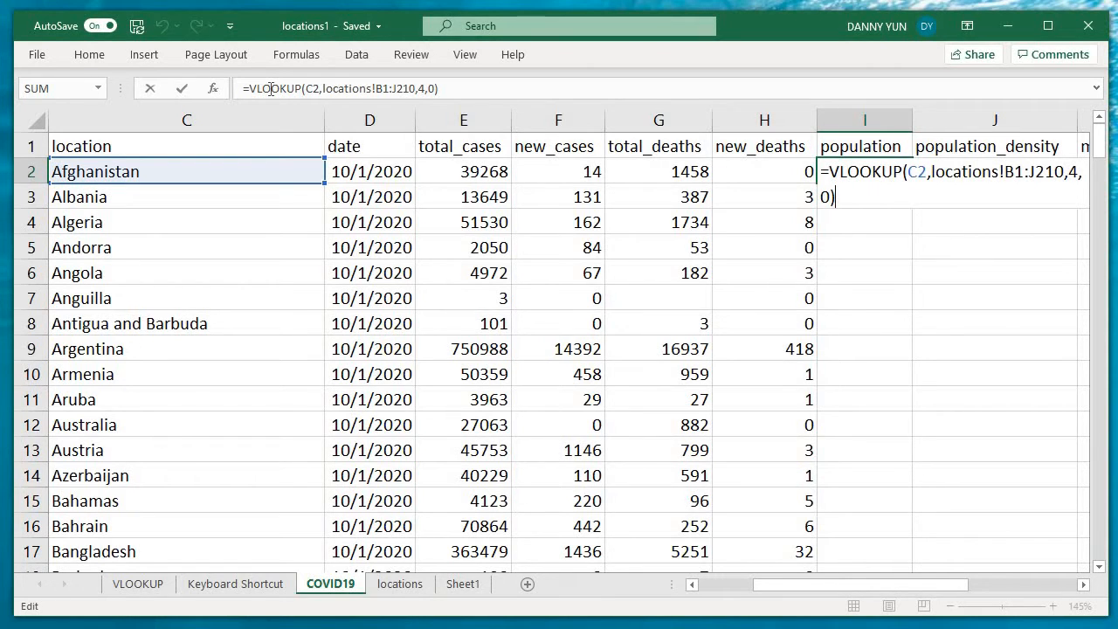
{"action": "key", "text": "Return"}
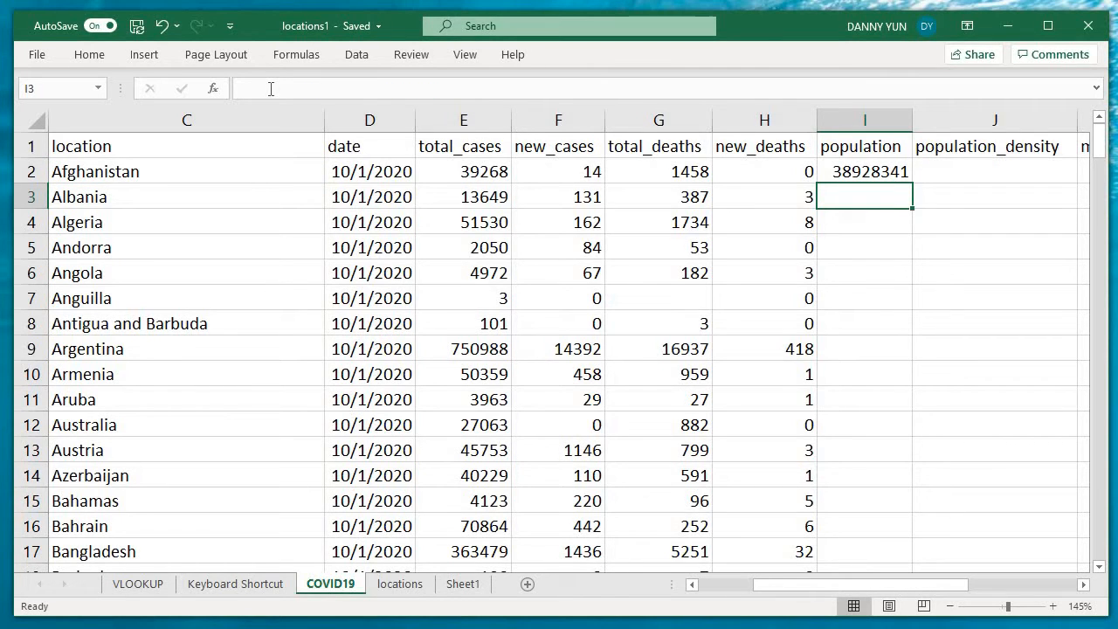
{"action": "key", "text": "Up"}
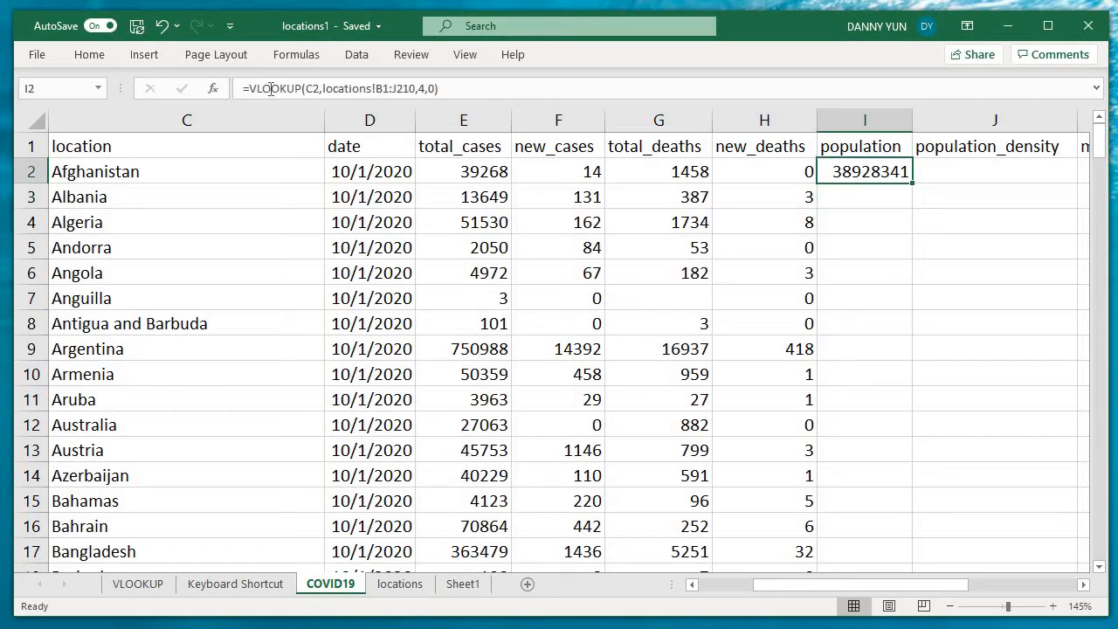
{"action": "key", "text": "F2"}
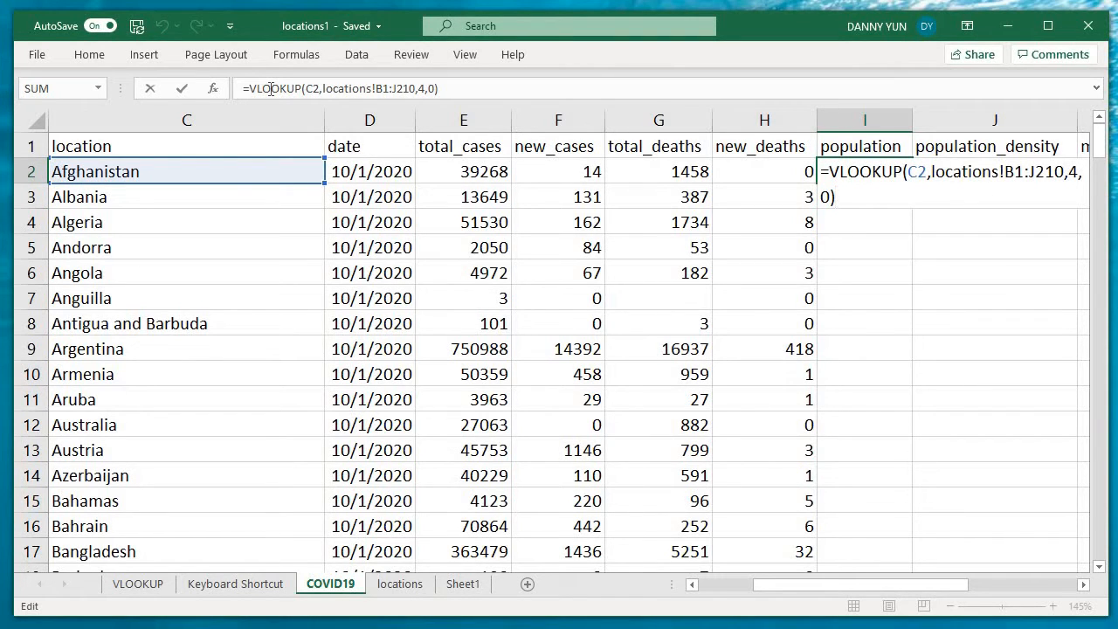
{"action": "key", "text": "ctrl+Return"}
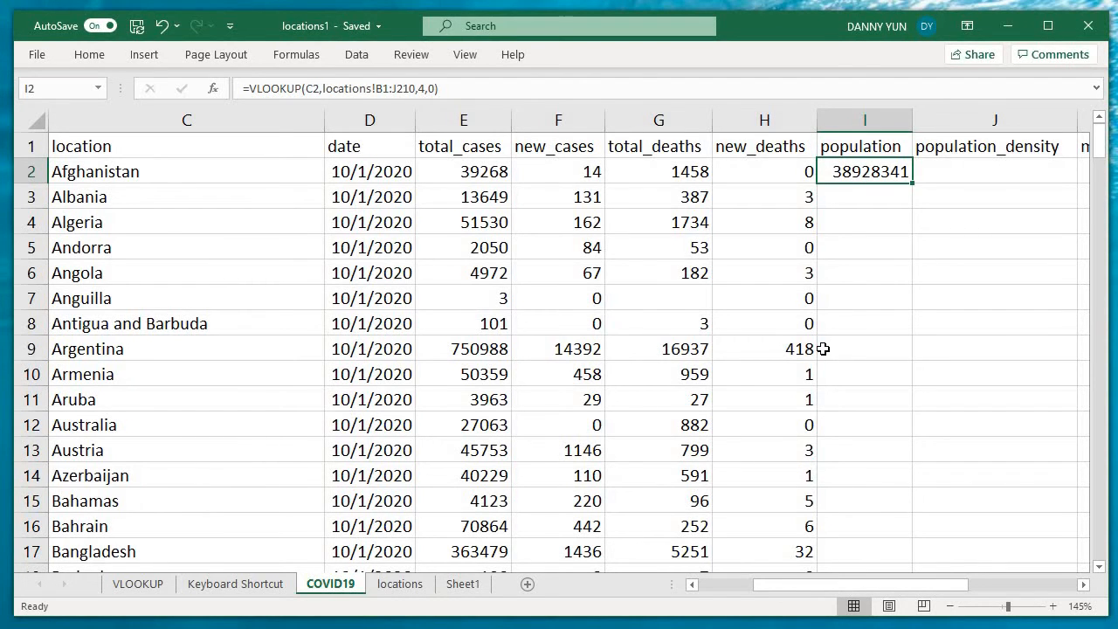
Copy the I2 formula and paste it down the population column to the last data row, 212.
{"action": "scroll", "coordinate": [823, 348], "scroll_direction": "down", "scroll_amount": 17}
{"action": "scroll", "coordinate": [823, 348], "scroll_direction": "down", "scroll_amount": 16}
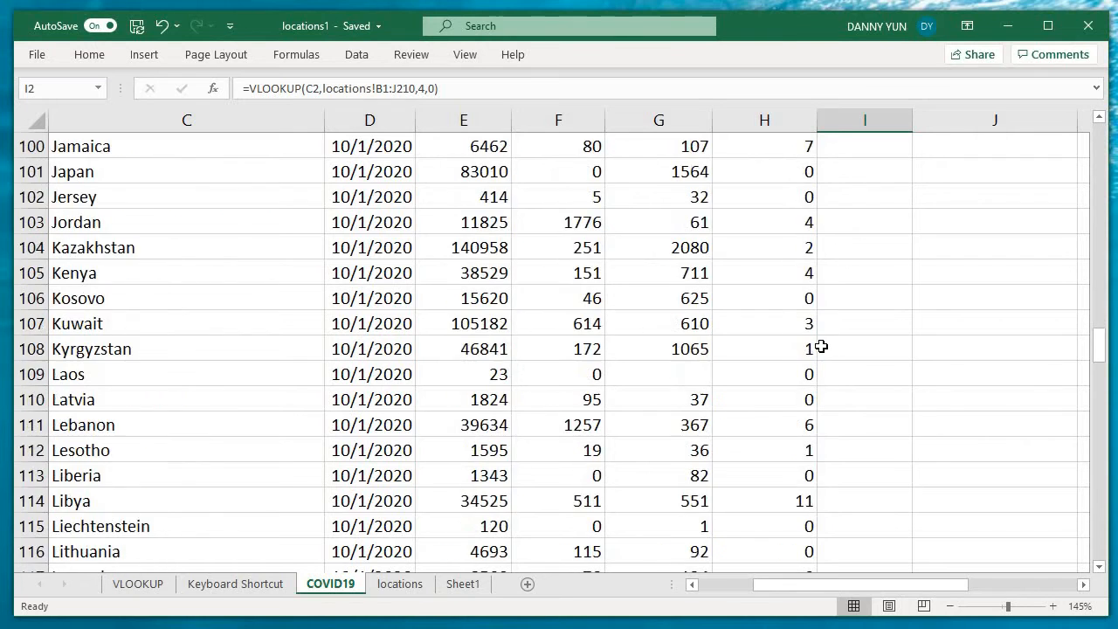
{"action": "scroll", "coordinate": [847, 342], "scroll_direction": "up", "scroll_amount": 20}
{"action": "scroll", "coordinate": [849, 312], "scroll_direction": "up", "scroll_amount": 3}
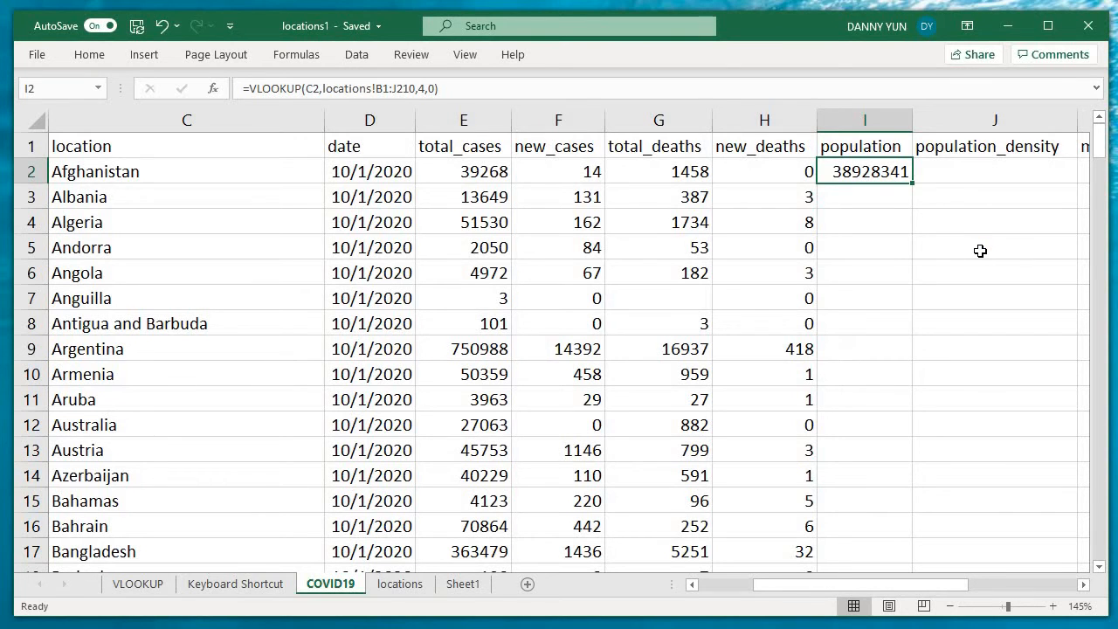
{"action": "key", "text": "ctrl+c"}
{"action": "key", "text": "ctrl+Down"}
{"action": "key", "text": "Left"}
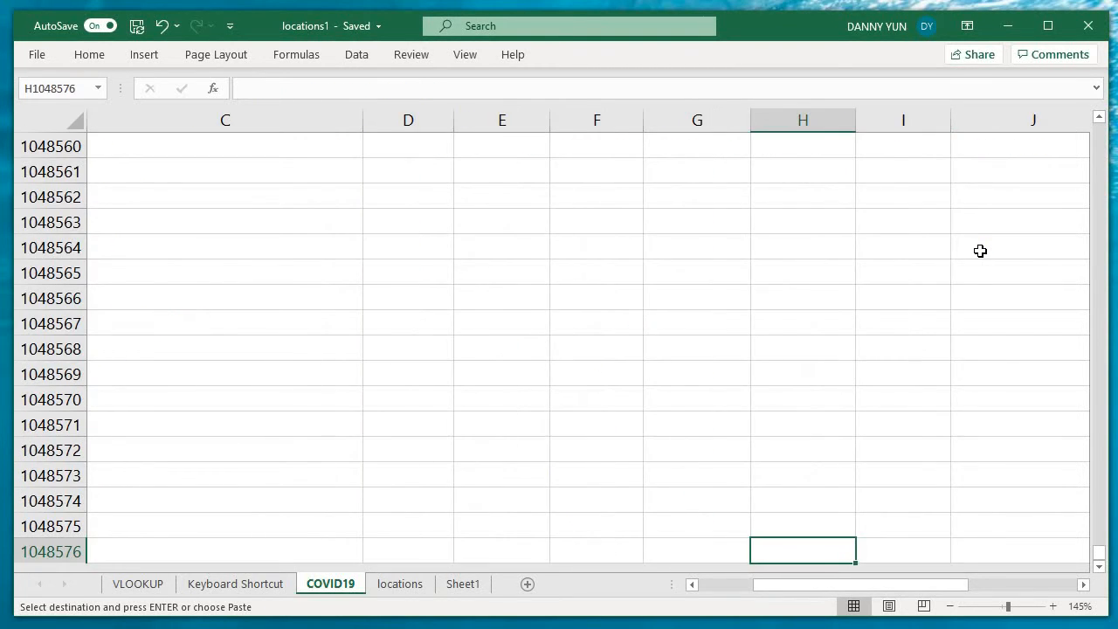
{"action": "key", "text": "ctrl+Up"}
{"action": "key", "text": "Right"}
{"action": "key", "text": "ctrl+shift+Up"}
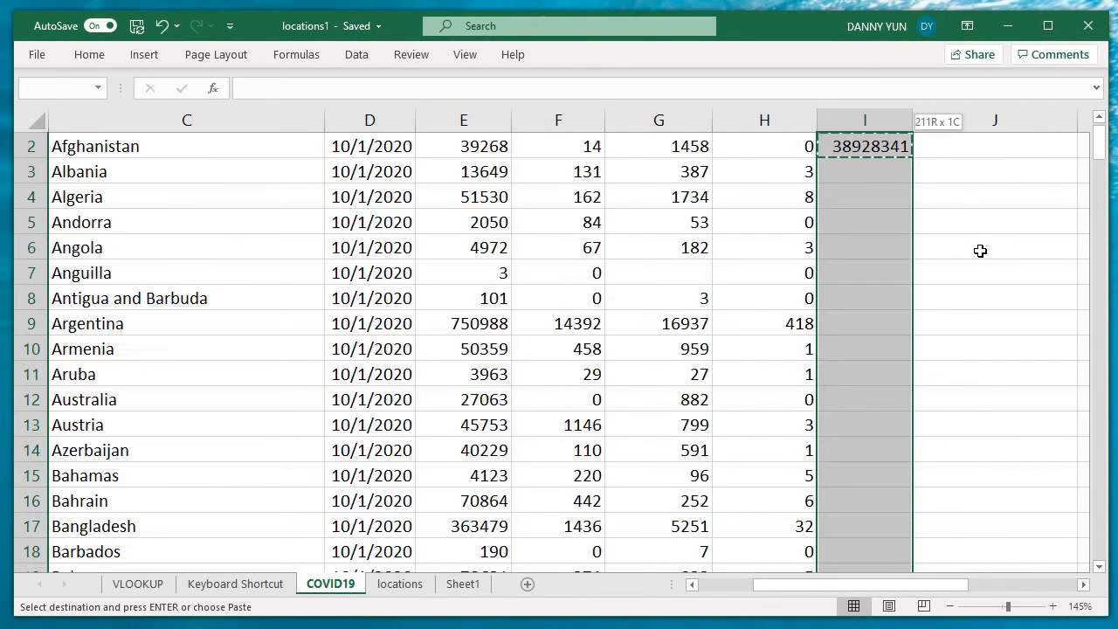
{"action": "key", "text": "ctrl+v"}
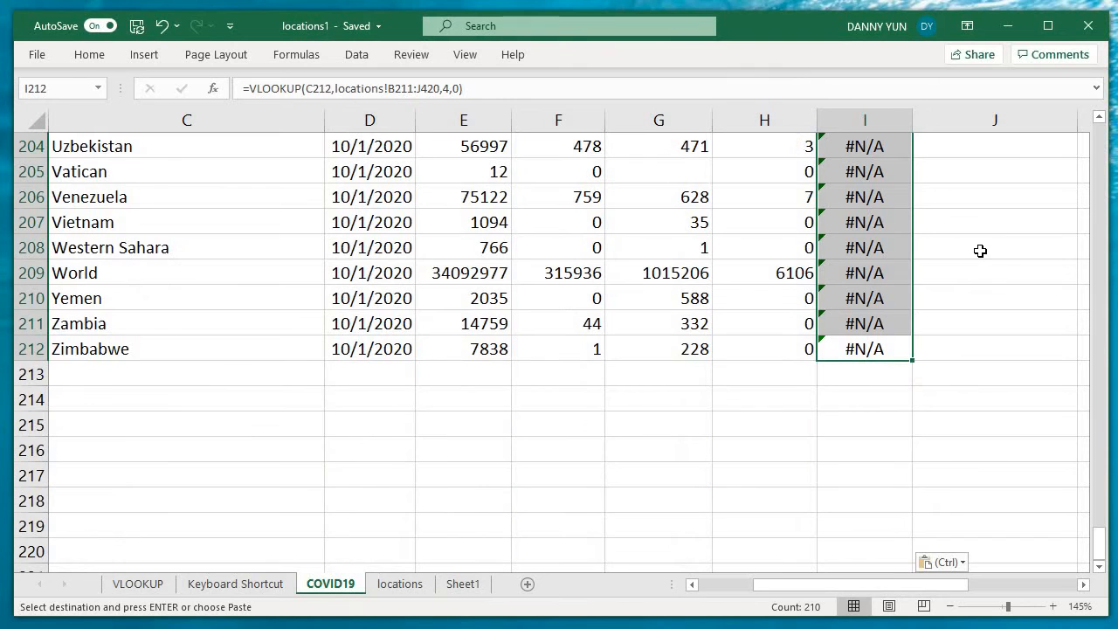
Check the pasted formulas and their results at the start of the population column, down to I6.
{"action": "key", "text": "ctrl+Up"}
{"action": "key", "text": "Down"}
{"action": "key", "text": "Down"}
{"action": "key", "text": "Down"}
{"action": "key", "text": "Down"}
{"action": "key", "text": "Down"}
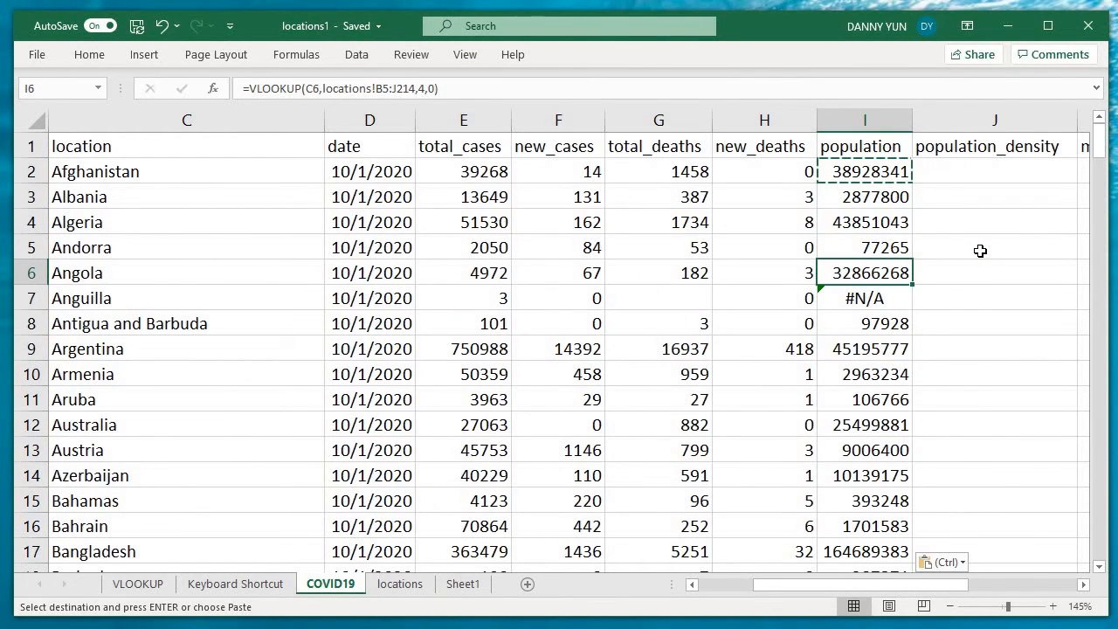
Undo the paste down the population column, clear the copy selection and return to I2.
{"action": "key", "text": "ctrl+shift+Down"}
{"action": "key", "text": "ctrl+Up"}
{"action": "key", "text": "Up"}
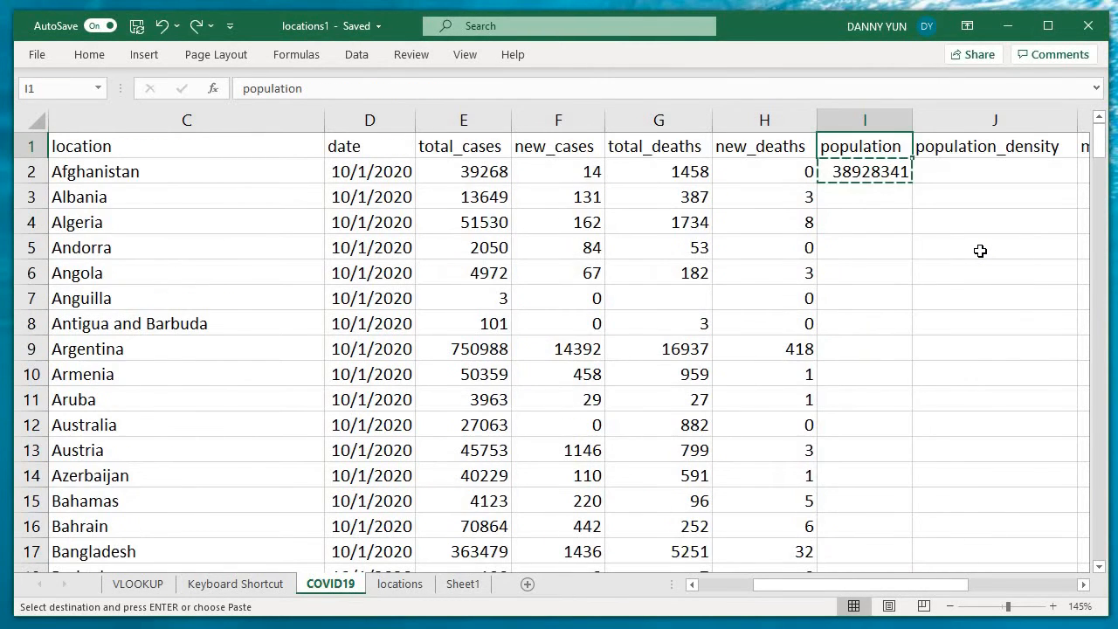
{"action": "key", "text": "Down"}
{"action": "key", "text": "Escape"}
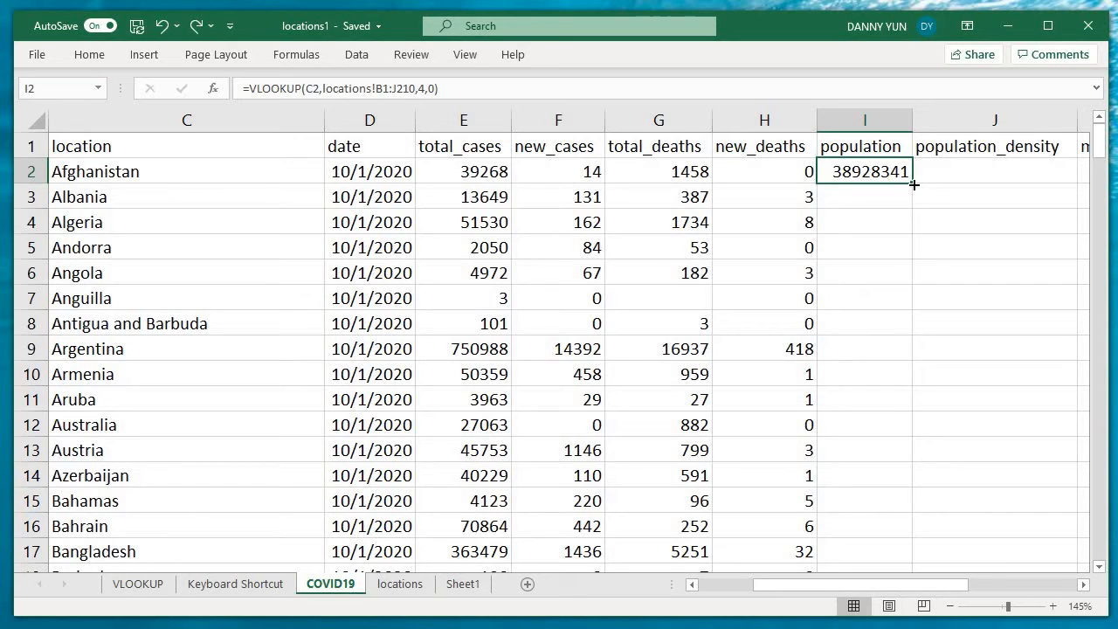
Autofill the VLOOKUP formula from I2 down the population column to the last data row.
{"action": "double_click", "coordinate": [914, 184]}
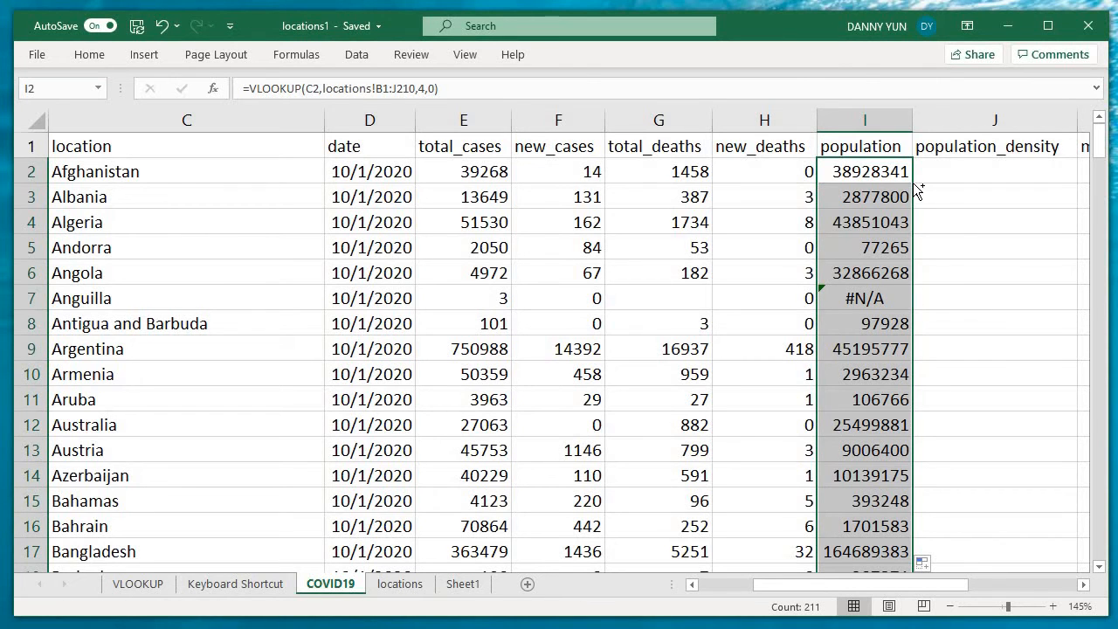
{"action": "key", "text": "ctrl+Down"}
{"action": "key", "text": "ctrl+Up"}
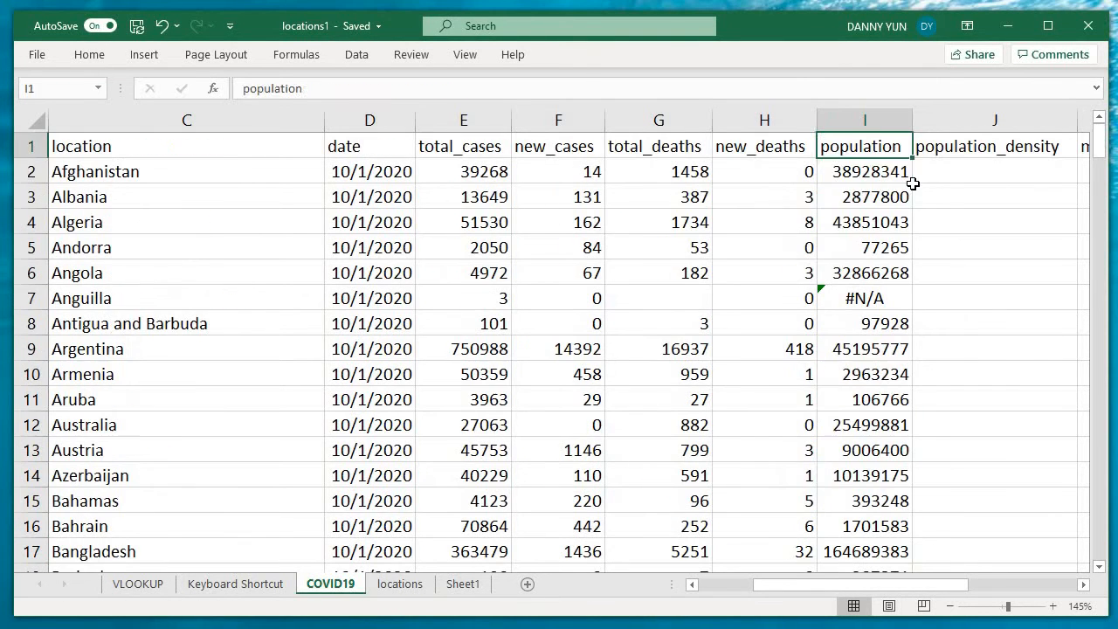
Inspect the filled lookup formula and its result for Anguilla in I7.
{"action": "key", "text": "Down"}
{"action": "key", "text": "Down"}
{"action": "key", "text": "Down"}
{"action": "key", "text": "Down"}
{"action": "key", "text": "Down"}
{"action": "key", "text": "Down"}
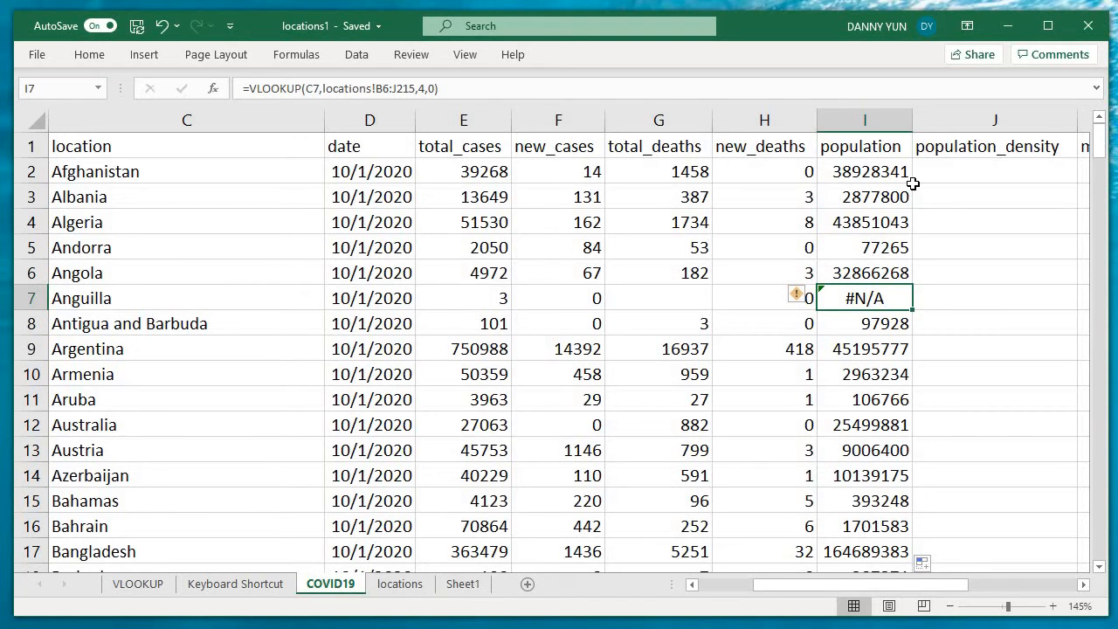
Examine the population results and their shifting table array references from row 8 to row 52 for lookup errors.
{"action": "key", "text": "Down"}
{"action": "key", "text": "Down"}
{"action": "key", "text": "Down"}
{"action": "key", "text": "Down"}
{"action": "key", "text": "Down"}
{"action": "key", "text": "Down"}
{"action": "key", "text": "Down"}
{"action": "key", "text": "Down"}
{"action": "key", "text": "Down"}
{"action": "key", "text": "Down"}
{"action": "key", "text": "Down"}
{"action": "key", "text": "Down"}
{"action": "key", "text": "Down"}
{"action": "key", "text": "Down"}
{"action": "key", "text": "Down"}
{"action": "key", "text": "Down"}
{"action": "key", "text": "Down"}
{"action": "key", "text": "Down"}
{"action": "key", "text": "Down"}
{"action": "key", "text": "Down"}
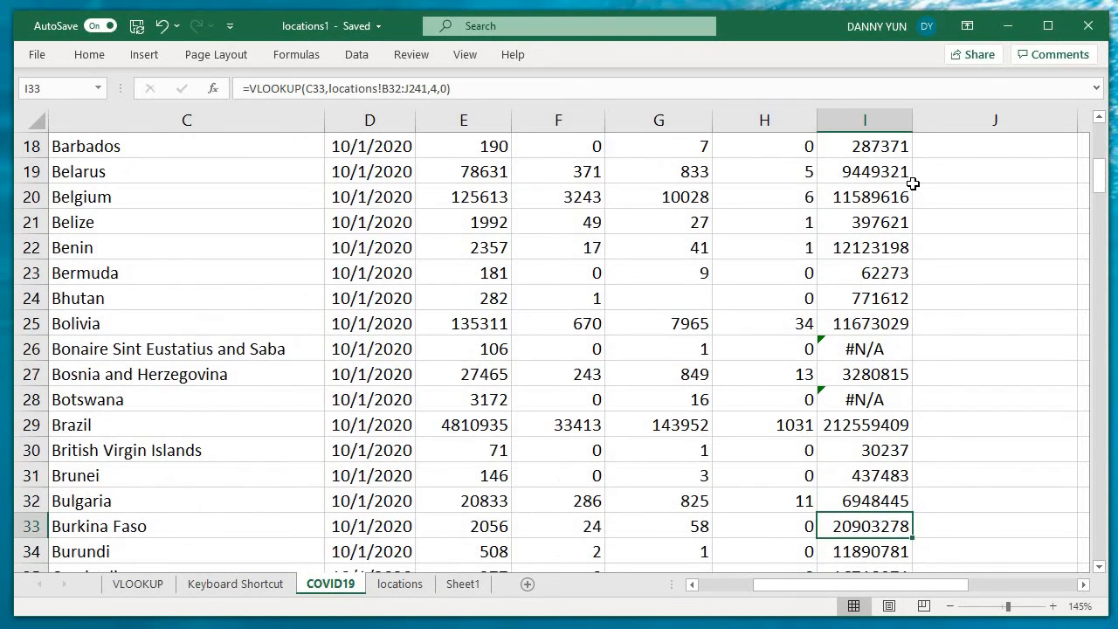
{"action": "key", "text": "Up"}
{"action": "key", "text": "Up"}
{"action": "key", "text": "Up"}
{"action": "key", "text": "Up"}
{"action": "key", "text": "Up"}
{"action": "key", "text": "Down"}
{"action": "key", "text": "Down"}
{"action": "key", "text": "Down"}
{"action": "key", "text": "Down"}
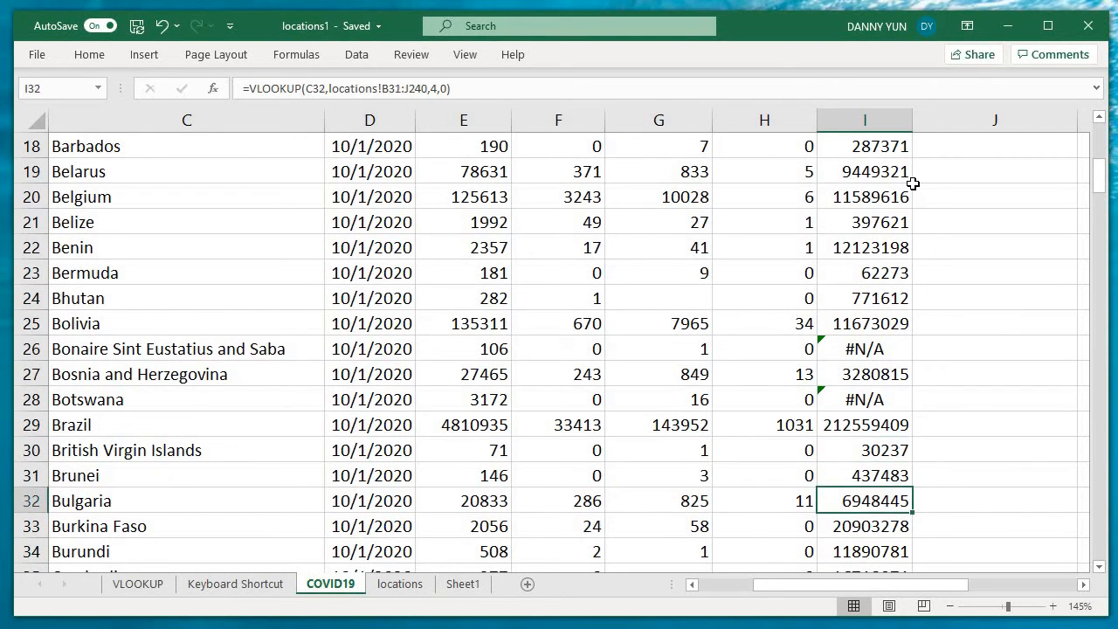
{"action": "key", "text": "Up"}
{"action": "key", "text": "Up"}
{"action": "key", "text": "Up"}
{"action": "key", "text": "Down"}
{"action": "key", "text": "Down"}
{"action": "key", "text": "Down"}
{"action": "key", "text": "Down"}
{"action": "key", "text": "Down"}
{"action": "key", "text": "Down"}
{"action": "key", "text": "Down"}
{"action": "key", "text": "Down"}
{"action": "key", "text": "Down"}
{"action": "key", "text": "Down"}
{"action": "key", "text": "Down"}
{"action": "key", "text": "Down"}
{"action": "key", "text": "Down"}
{"action": "key", "text": "Down"}
{"action": "key", "text": "Down"}
{"action": "key", "text": "Down"}
{"action": "key", "text": "Down"}
{"action": "key", "text": "Down"}
{"action": "key", "text": "Down"}
{"action": "key", "text": "Down"}
{"action": "key", "text": "Down"}
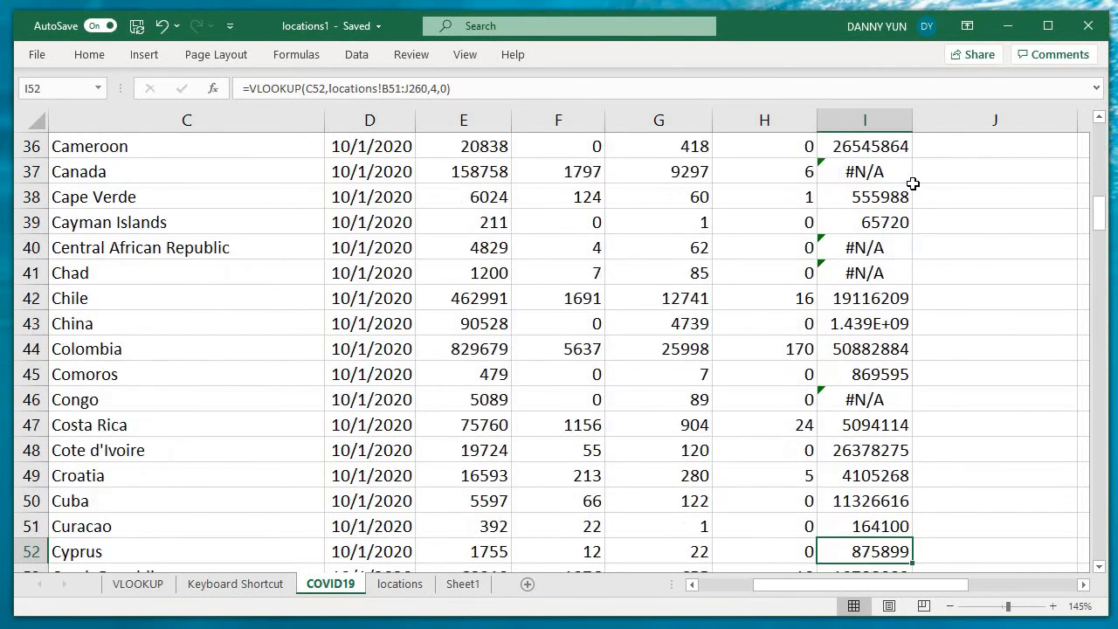
{"action": "key", "text": "Up"}
{"action": "key", "text": "Up"}
{"action": "key", "text": "Up"}
{"action": "key", "text": "Up"}
{"action": "key", "text": "Up"}
{"action": "key", "text": "Up"}
{"action": "key", "text": "Up"}
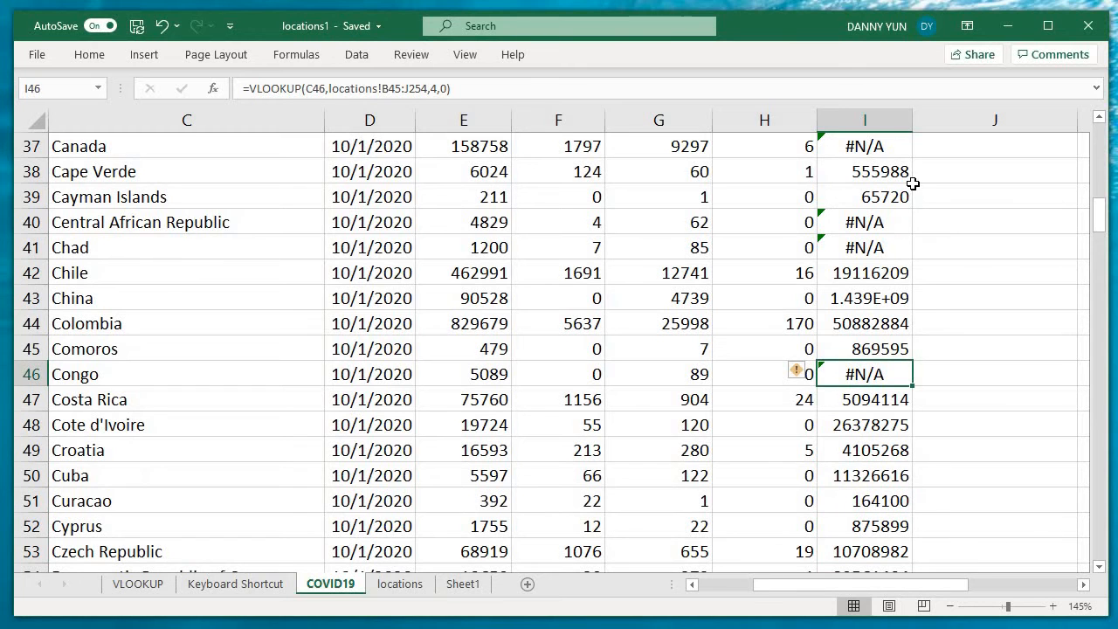
{"action": "key", "text": "Down"}
{"action": "key", "text": "Up"}
{"action": "key", "text": "Up"}
{"action": "key", "text": "Up"}
{"action": "key", "text": "Up"}
{"action": "key", "text": "Up"}
{"action": "key", "text": "Up"}
{"action": "key", "text": "Up"}
{"action": "key", "text": "Up"}
{"action": "key", "text": "Up"}
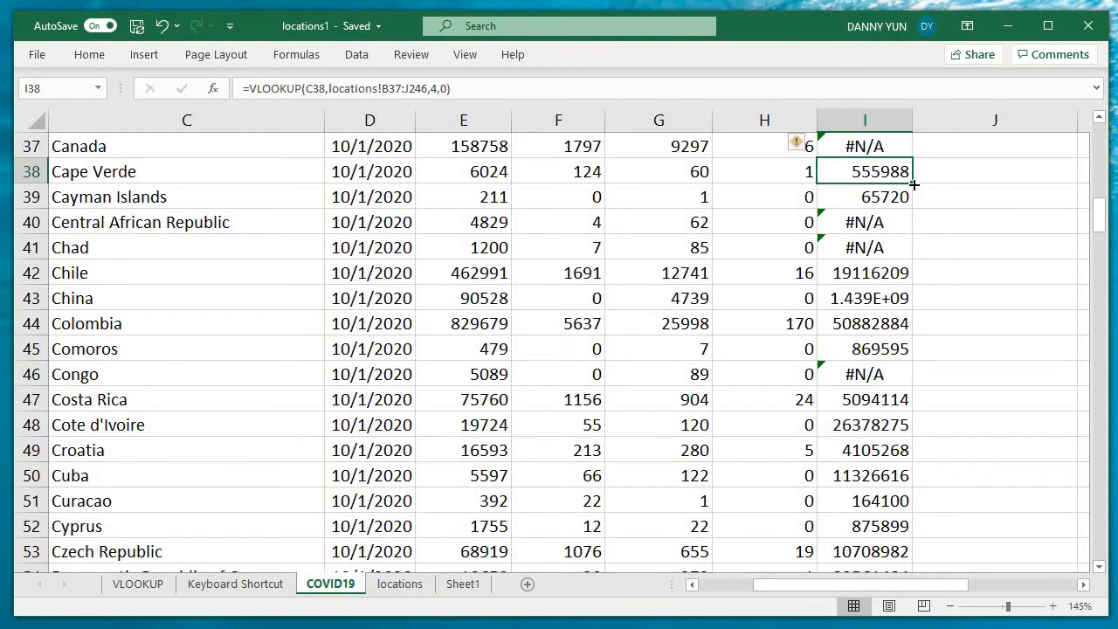
Examine Canada's record across row 37 and go to its location name in C37.
{"action": "key", "text": "Up"}
{"action": "key", "text": "Left"}
{"action": "key", "text": "Home"}
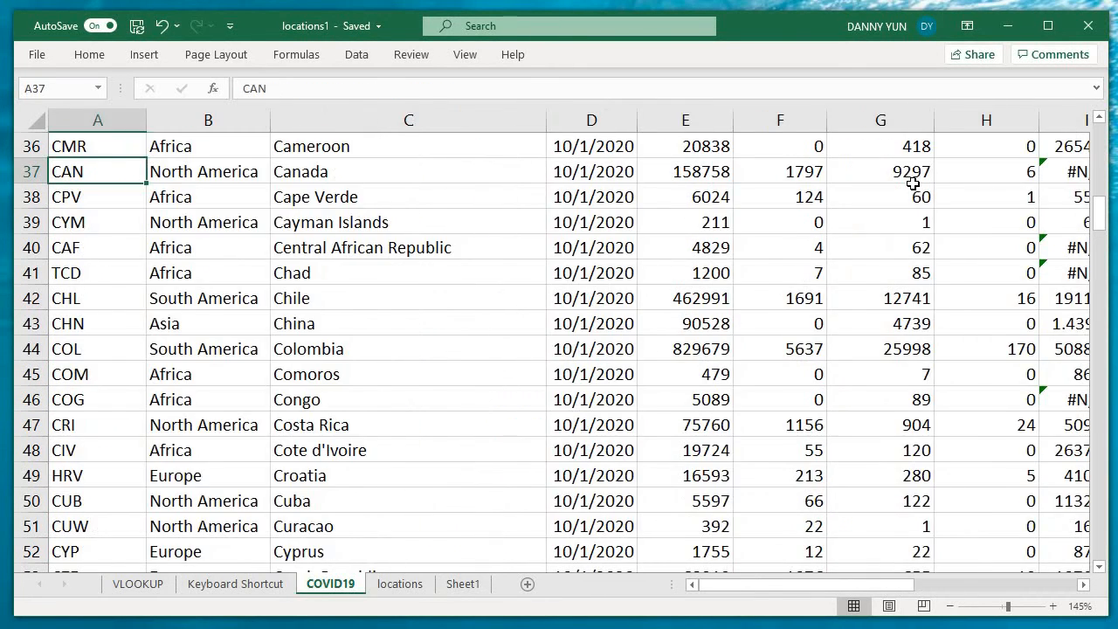
{"action": "key", "text": "Right"}
{"action": "key", "text": "Right"}
{"action": "key", "text": "Right"}
{"action": "key", "text": "Right"}
{"action": "key", "text": "Right"}
{"action": "key", "text": "Right"}
{"action": "key", "text": "Right"}
{"action": "key", "text": "Right"}
{"action": "key", "text": "Right"}
{"action": "key", "text": "Right"}
{"action": "key", "text": "Right"}
{"action": "key", "text": "Right"}
{"action": "key", "text": "Left"}
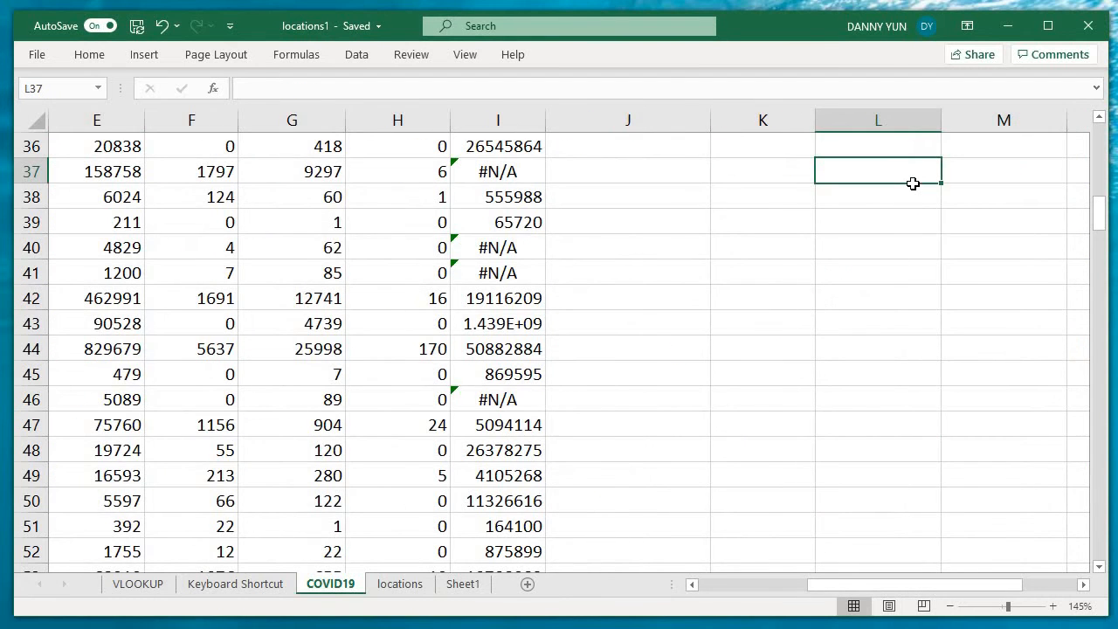
{"action": "key", "text": "Home"}
{"action": "key", "text": "Right"}
{"action": "key", "text": "Right"}
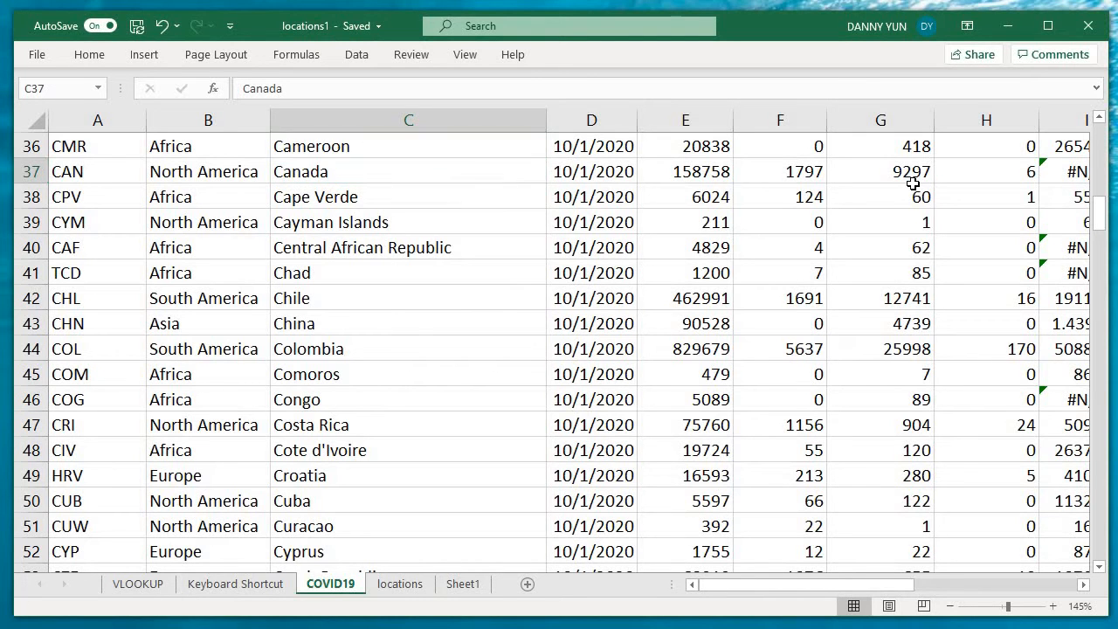
Search the locations sheet from its beginning for "canada".
{"action": "key", "text": "ctrl+Page_Down"}
{"action": "key", "text": "ctrl+BackSpace"}
{"action": "key", "text": "ctrl+Home"}
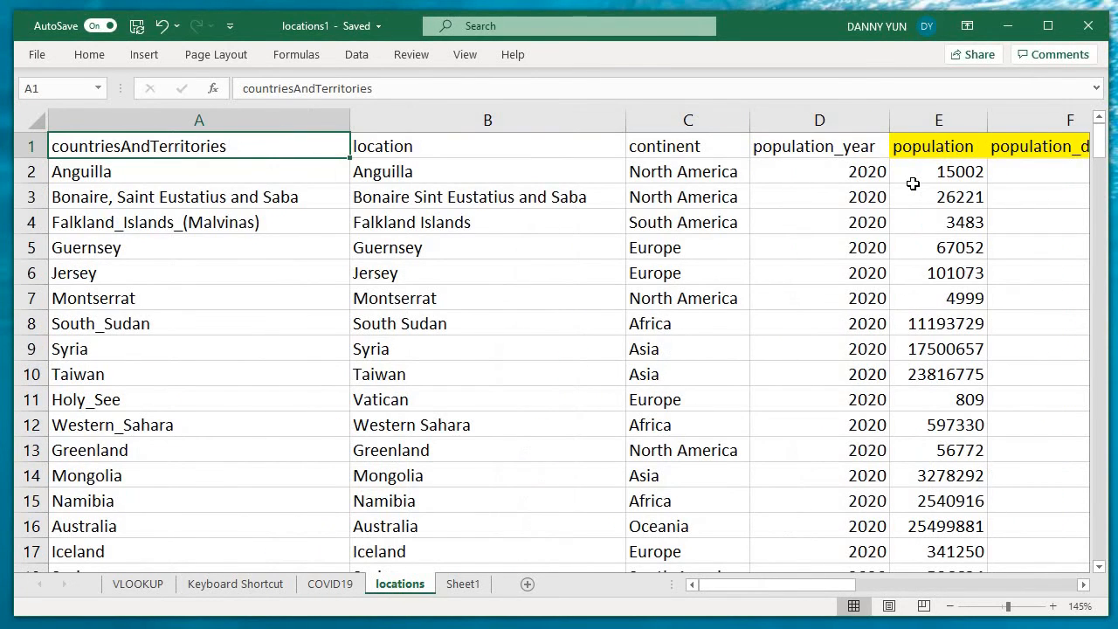
{"action": "key", "text": "ctrl+f"}
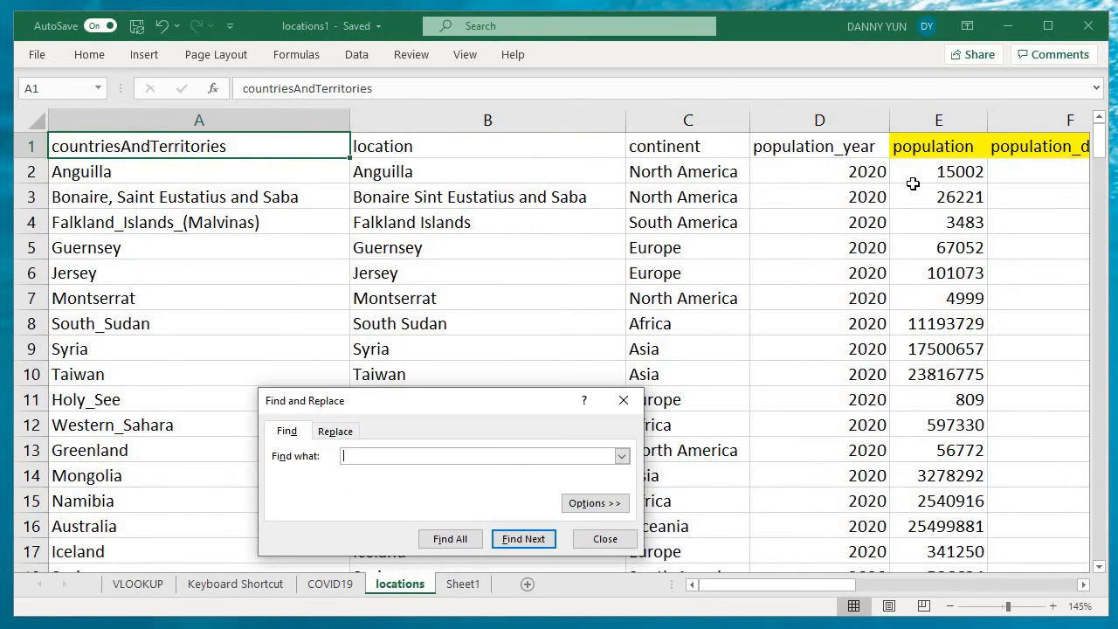
{"action": "type", "text": "canada"}
{"action": "key", "text": "Return"}
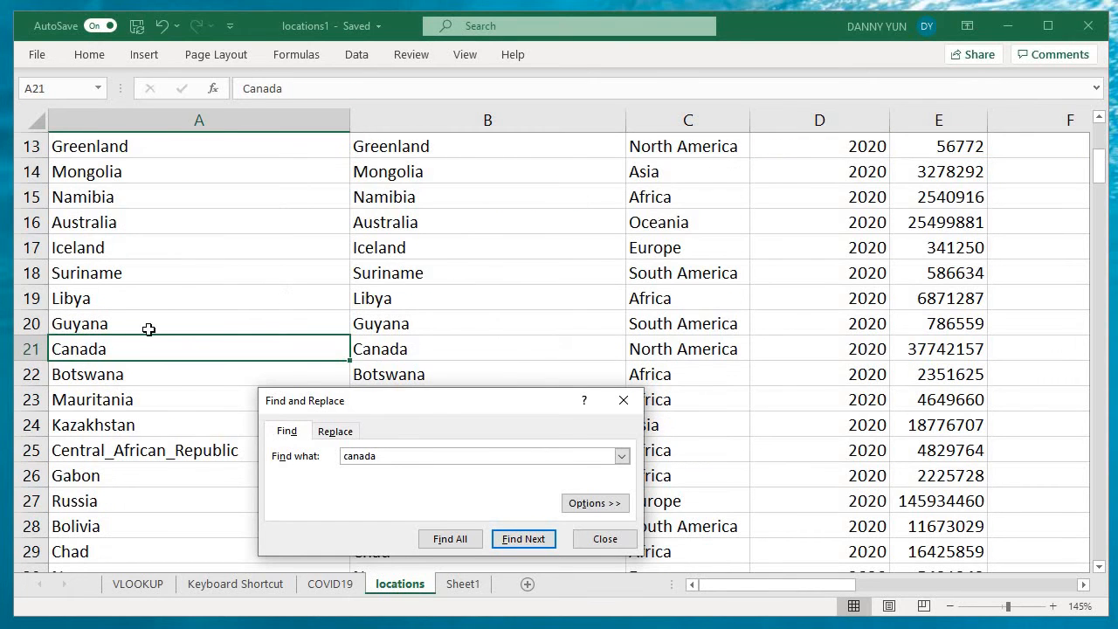
Examine Canada's record in row 21 of the locations sheet, across to its population and population density.
{"action": "left_click", "coordinate": [31, 349]}
{"action": "key", "text": "Right"}
{"action": "key", "text": "Right"}
{"action": "key", "text": "Right"}
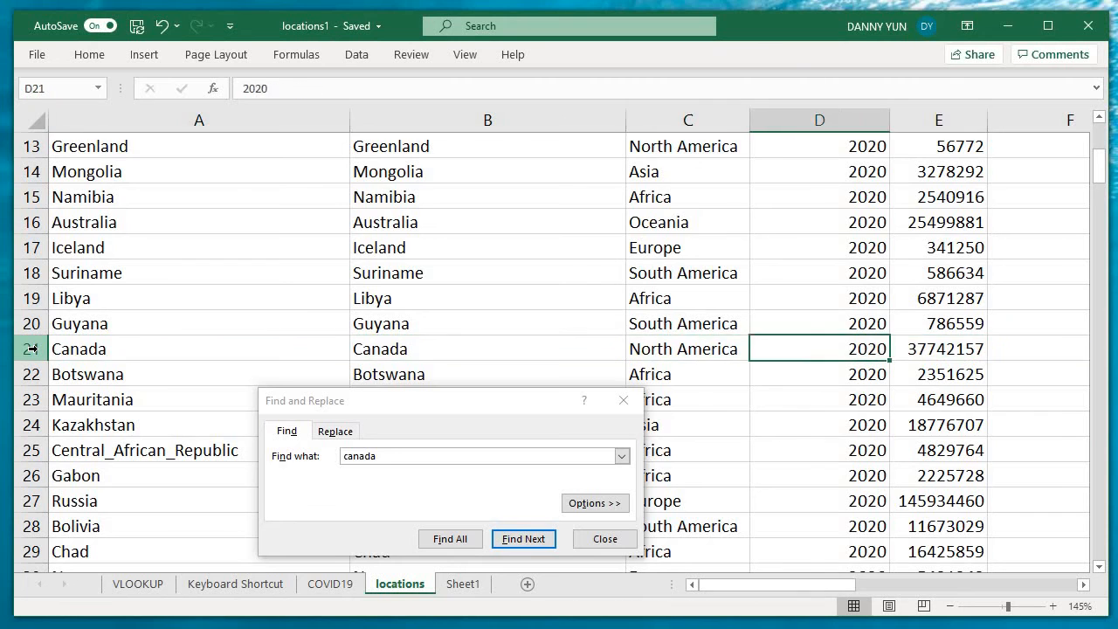
{"action": "key", "text": "Right"}
{"action": "key", "text": "Right"}
{"action": "key", "text": "Left"}
{"action": "key", "text": "Left"}
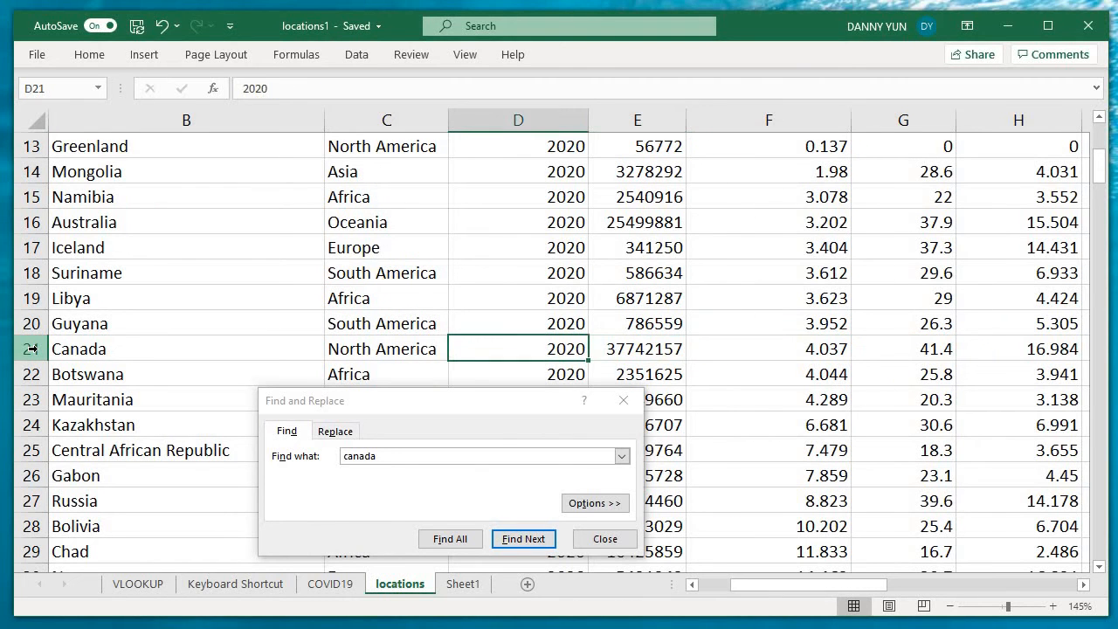
Close the search for Canada and add filters to the header row A1:J1 of the locations sheet.
{"action": "key", "text": "Right"}
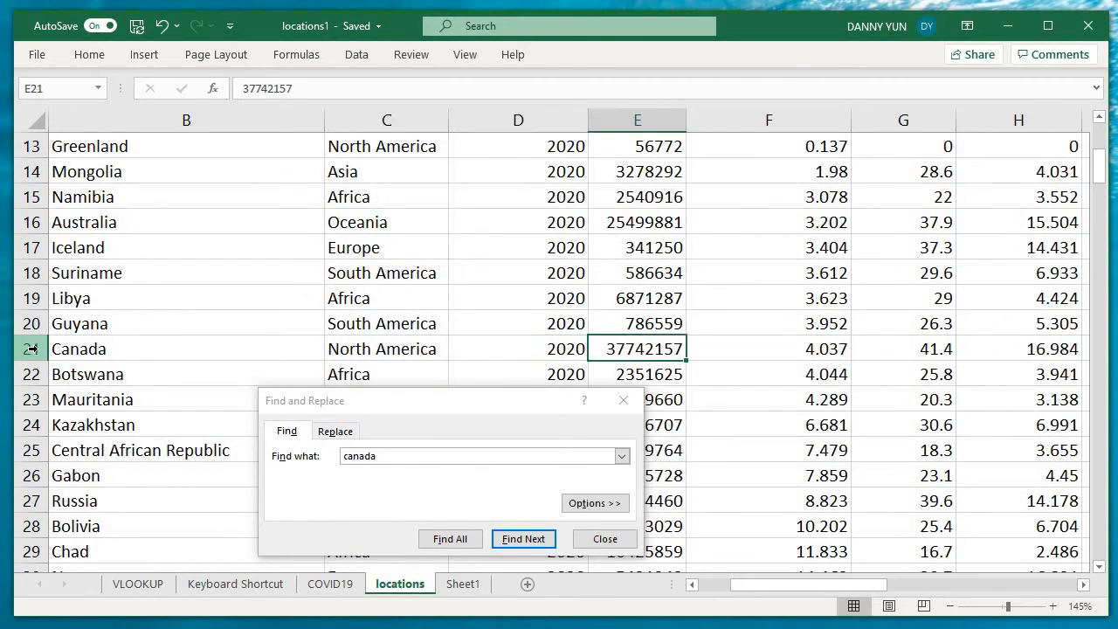
{"action": "left_click", "coordinate": [596, 539]}
{"action": "key", "text": "ctrl+Up"}
{"action": "key", "text": "ctrl+Left"}
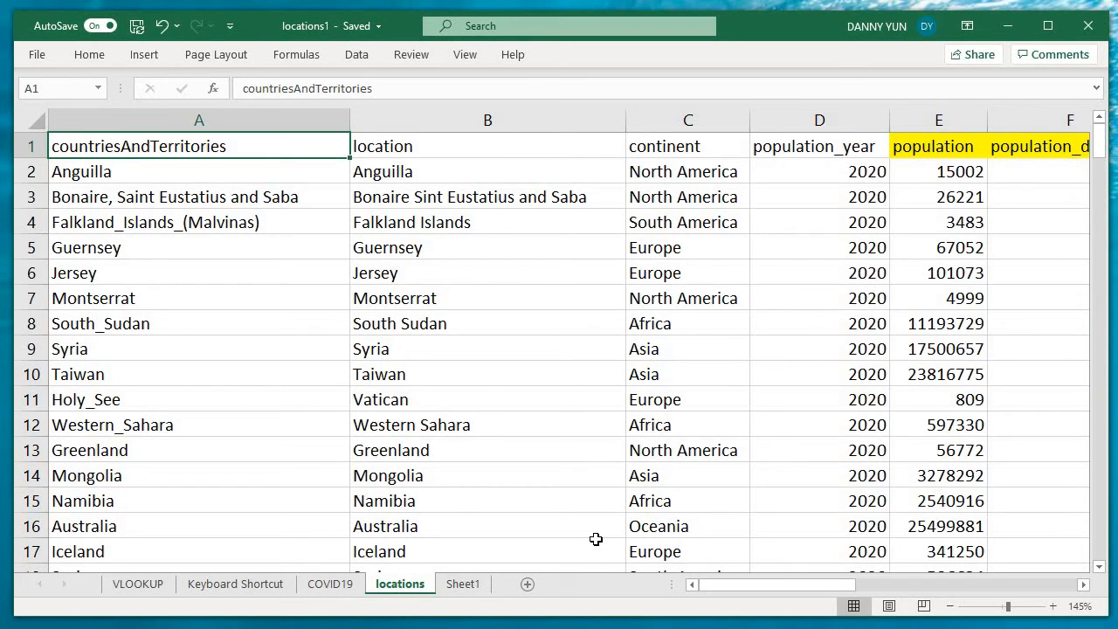
{"action": "key", "text": "ctrl+shift+Right"}
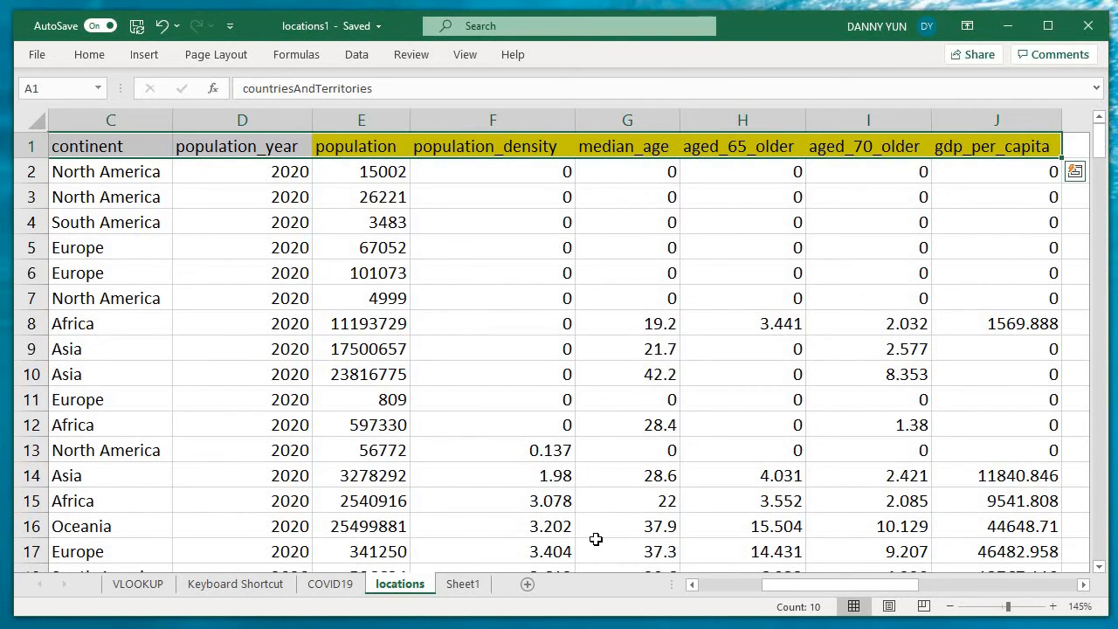
{"action": "key", "text": "ctrl+shift+l"}
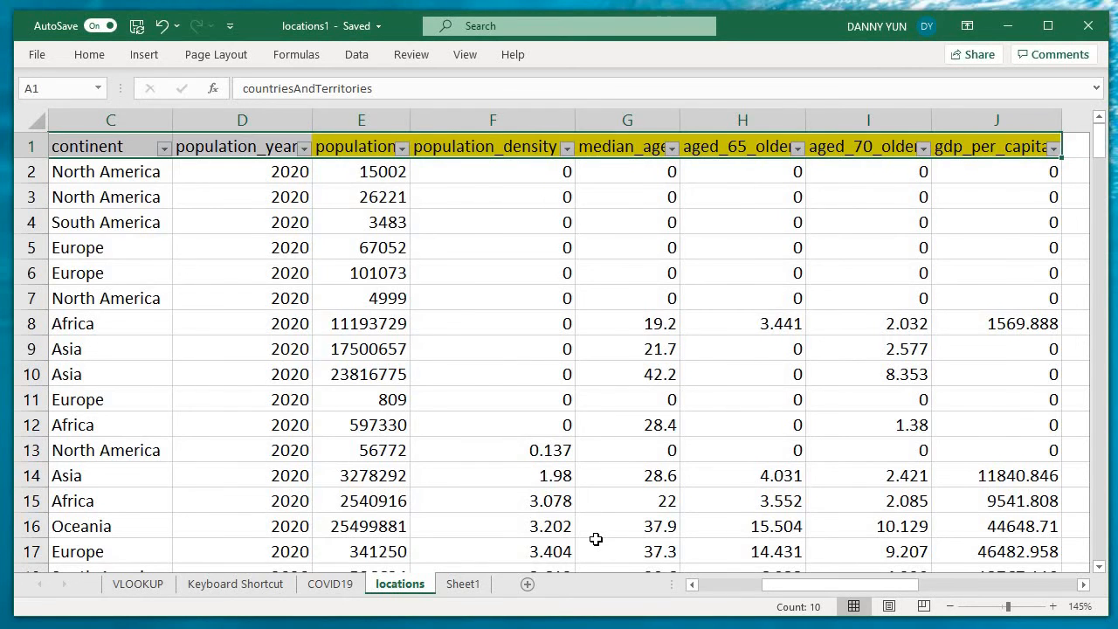
Filter the location column of the locations sheet to show only "canada".
{"action": "key", "text": "ctrl+Home"}
{"action": "key", "text": "Right"}
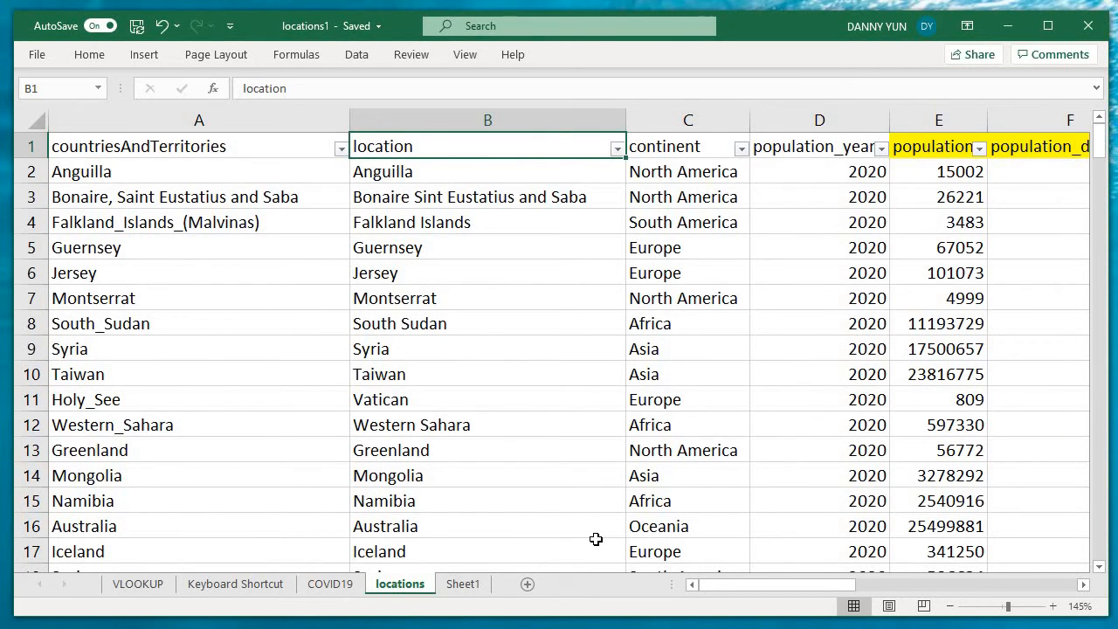
{"action": "key", "text": "Right"}
{"action": "key", "text": "Left"}
{"action": "key", "text": "alt+Down"}
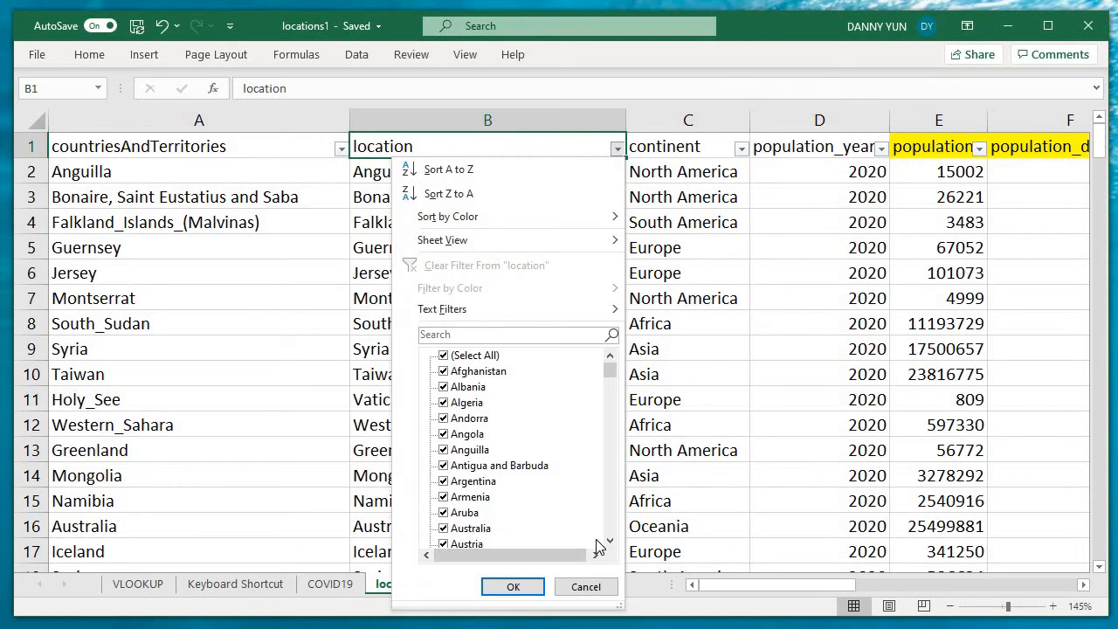
{"action": "key", "text": "Down"}
{"action": "key", "text": "Down"}
{"action": "key", "text": "Down"}
{"action": "key", "text": "Down"}
{"action": "key", "text": "Down"}
{"action": "key", "text": "Down"}
{"action": "key", "text": "Down"}
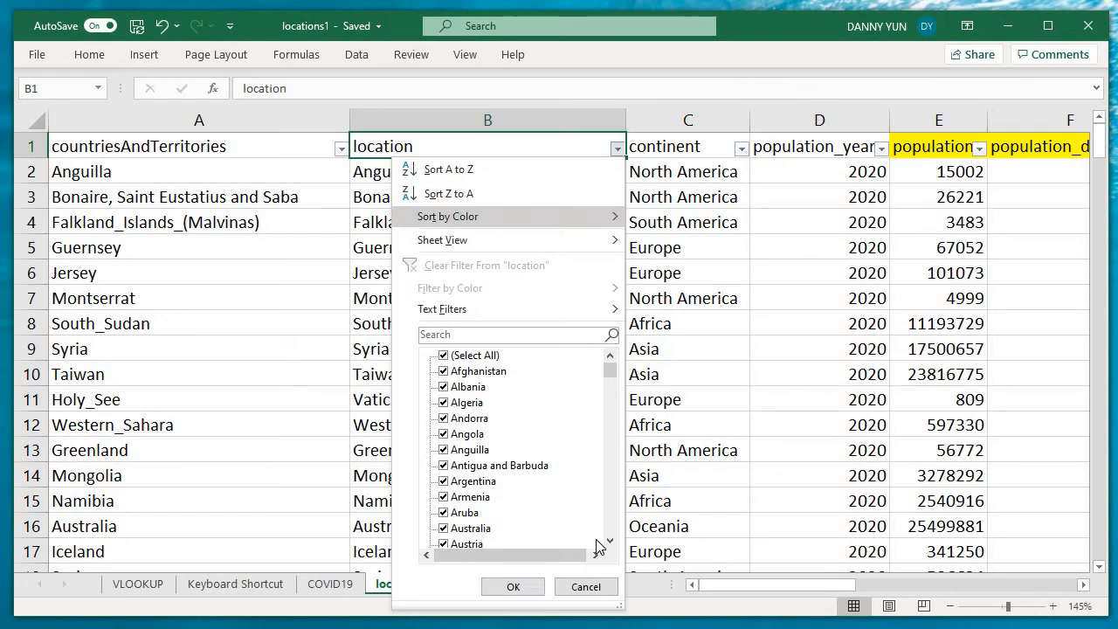
{"action": "key", "text": "Down"}
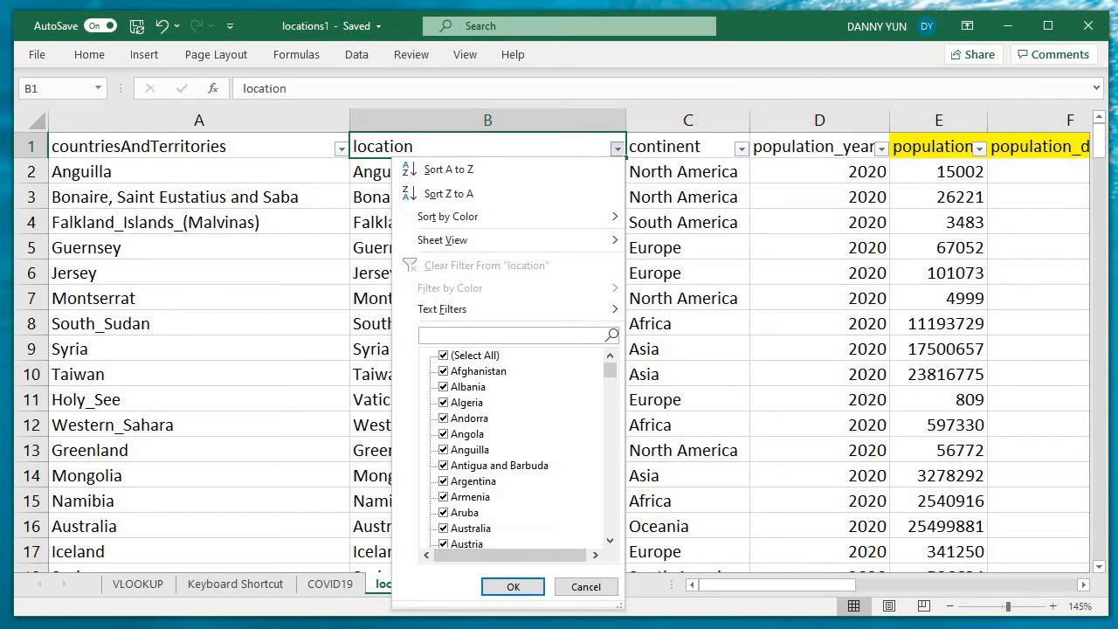
{"action": "type", "text": "canda"}
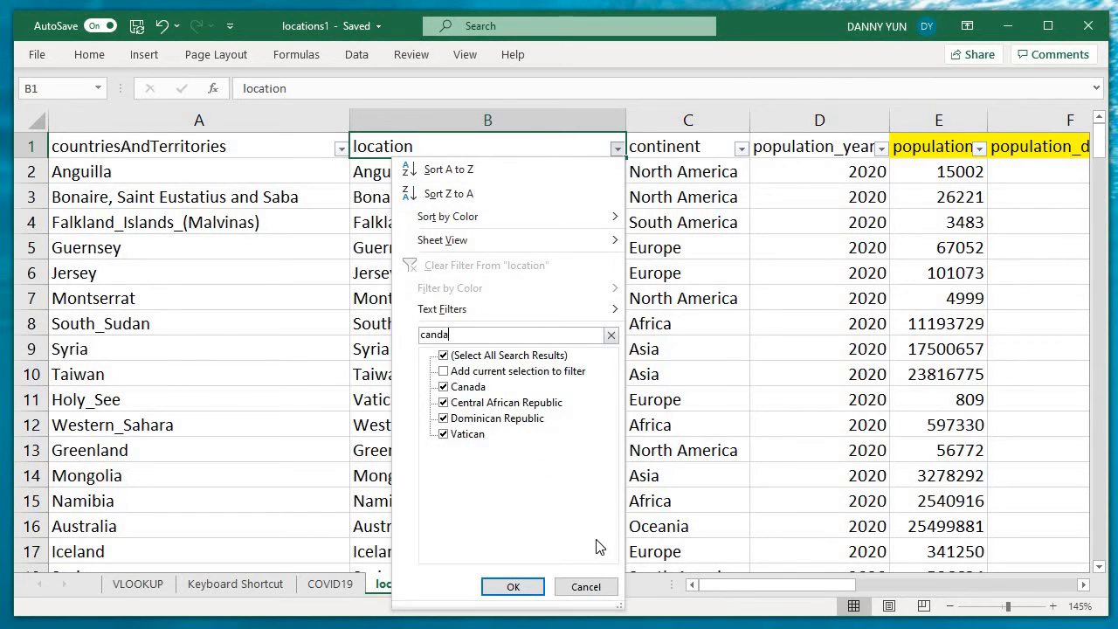
{"action": "key", "text": "BackSpace"}
{"action": "key", "text": "BackSpace"}
{"action": "type", "text": "ada"}
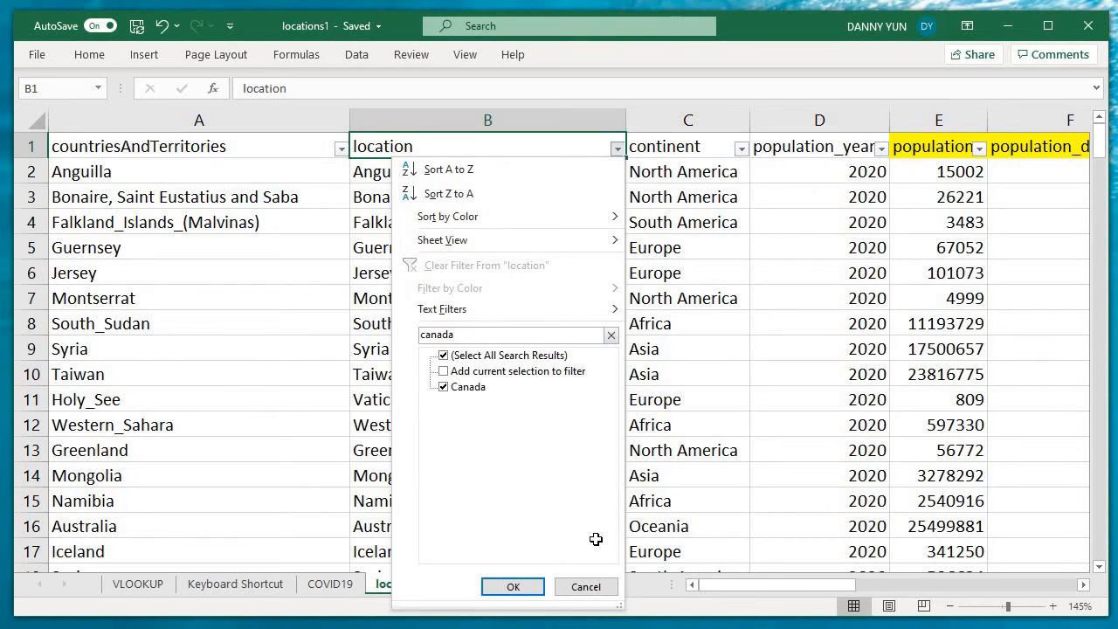
{"action": "key", "text": "Return"}
{"action": "key", "text": "Down"}
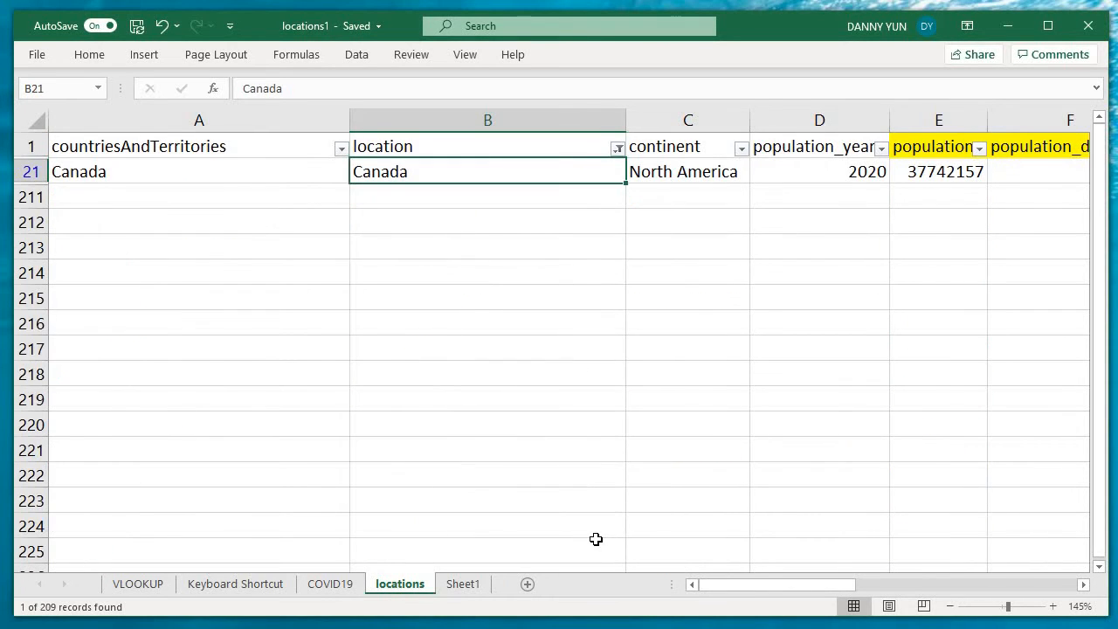
Examine Canada's filtered record across to its population value.
{"action": "key", "text": "Right"}
{"action": "key", "text": "Right"}
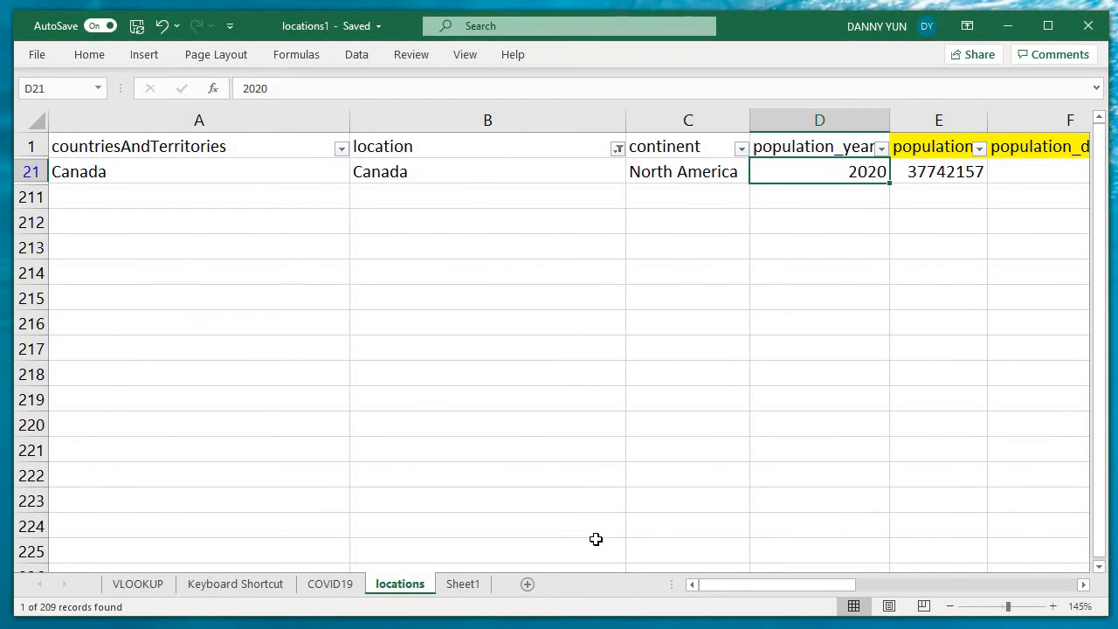
{"action": "key", "text": "Right"}
{"action": "key", "text": "Left"}
{"action": "key", "text": "Left"}
{"action": "key", "text": "Left"}
Clear the filter from the location column.
{"action": "key", "text": "Up"}
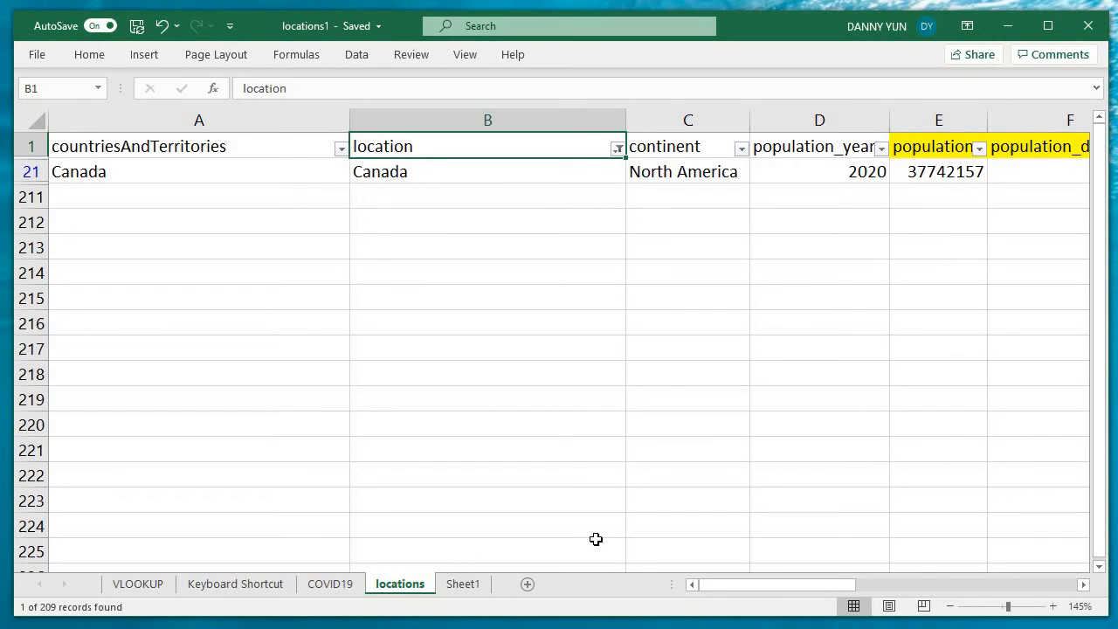
{"action": "key", "text": "alt+Down"}
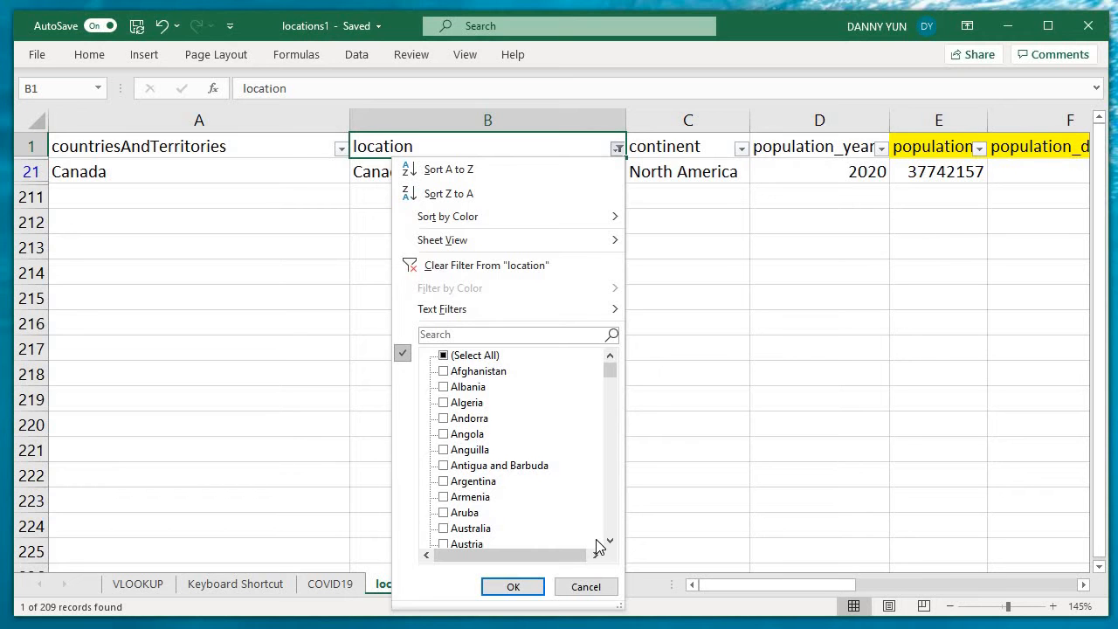
{"action": "key", "text": "c"}
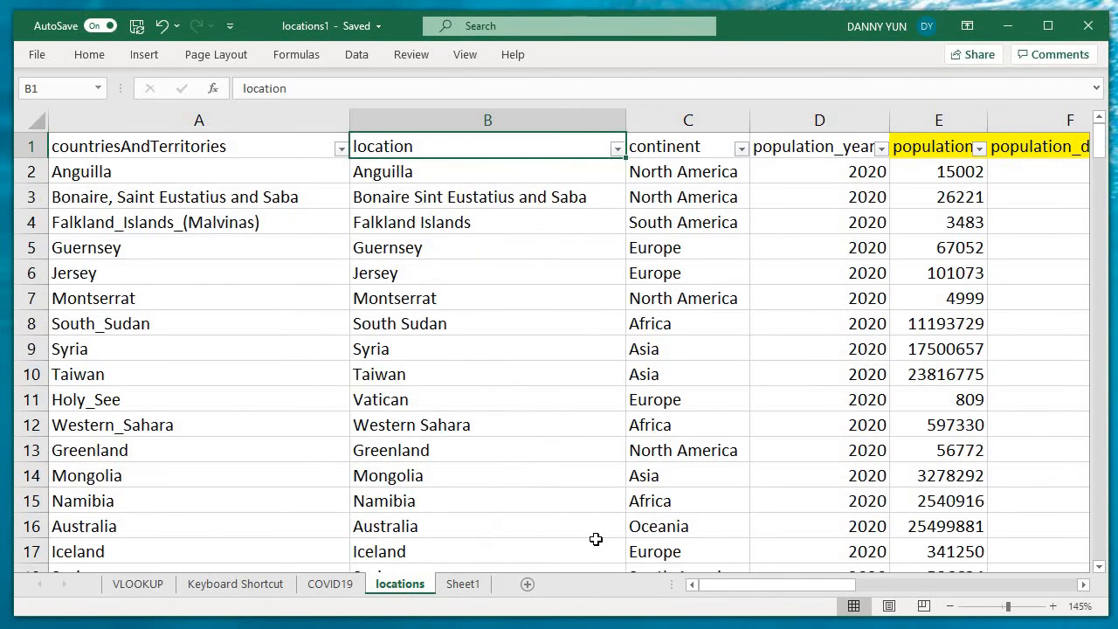
Return to the COVID19 sheet and examine the first population lookup formula in I2.
{"action": "key", "text": "ctrl+Page_Up"}
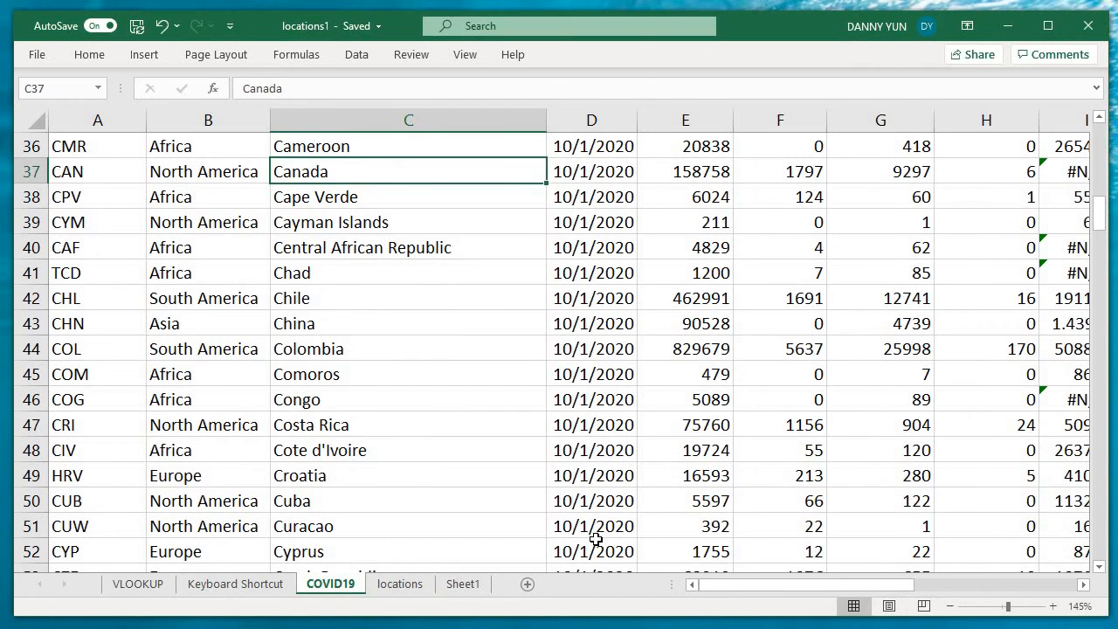
{"action": "key", "text": "ctrl+Up"}
{"action": "key", "text": "Right"}
{"action": "key", "text": "Right"}
{"action": "key", "text": "Right"}
{"action": "key", "text": "Right"}
{"action": "key", "text": "Right"}
{"action": "key", "text": "Right"}
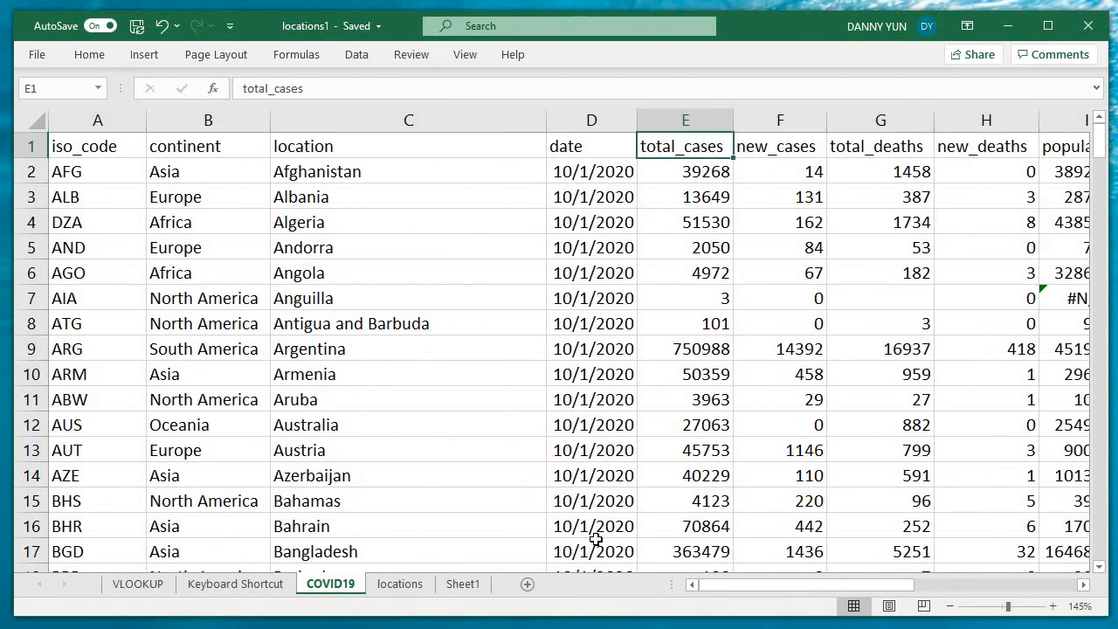
{"action": "key", "text": "Down"}
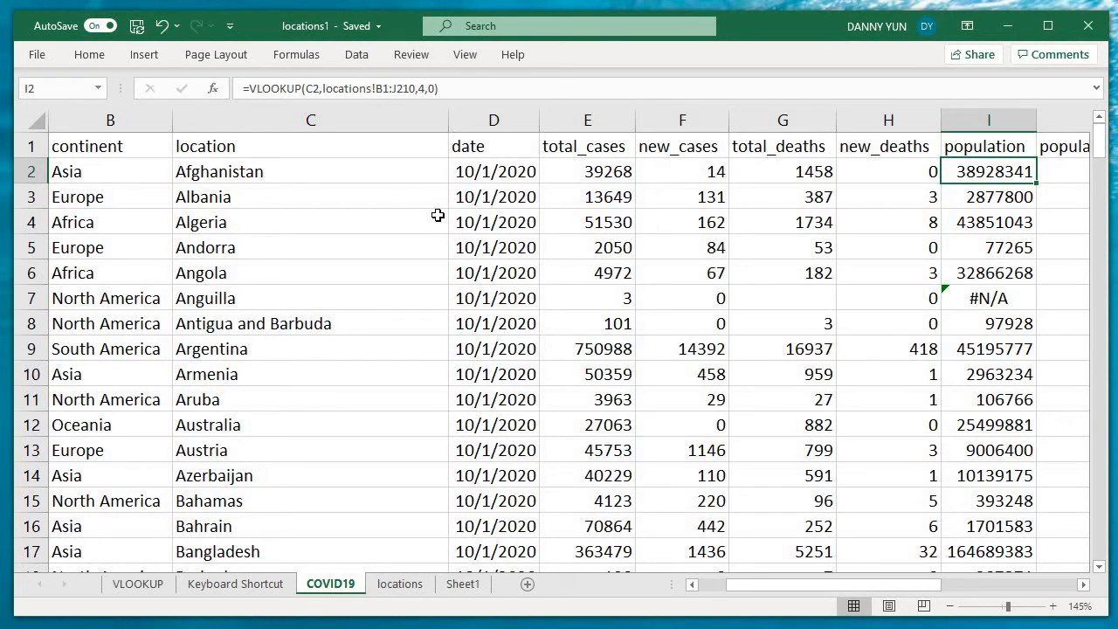
{"action": "key", "text": "Down"}
{"action": "key", "text": "Up"}
Copy the population lookup formula from I2 into the population_density cell J2.
{"action": "key", "text": "ctrl+c"}
{"action": "key", "text": "Right"}
{"action": "key", "text": "ctrl+v"}
{"action": "key", "text": "Left"}
{"action": "key", "text": "Right"}
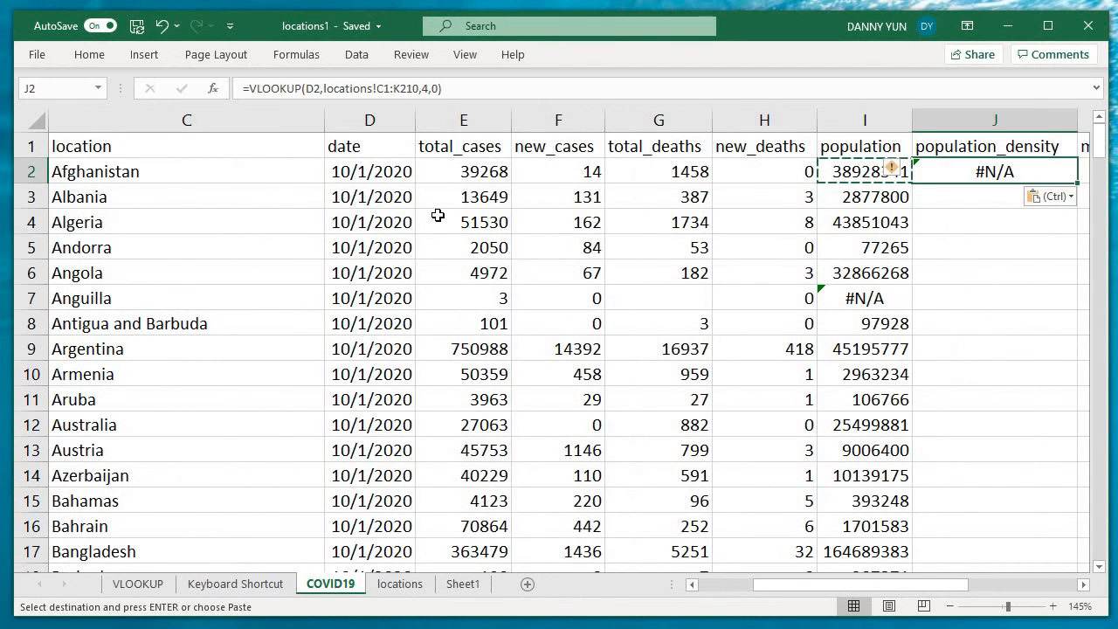
Examine how the table array reference shifts in the population formulas between I2 and I7.
{"action": "key", "text": "Left"}
{"action": "key", "text": "Down"}
{"action": "key", "text": "Down"}
{"action": "key", "text": "Down"}
{"action": "key", "text": "Down"}
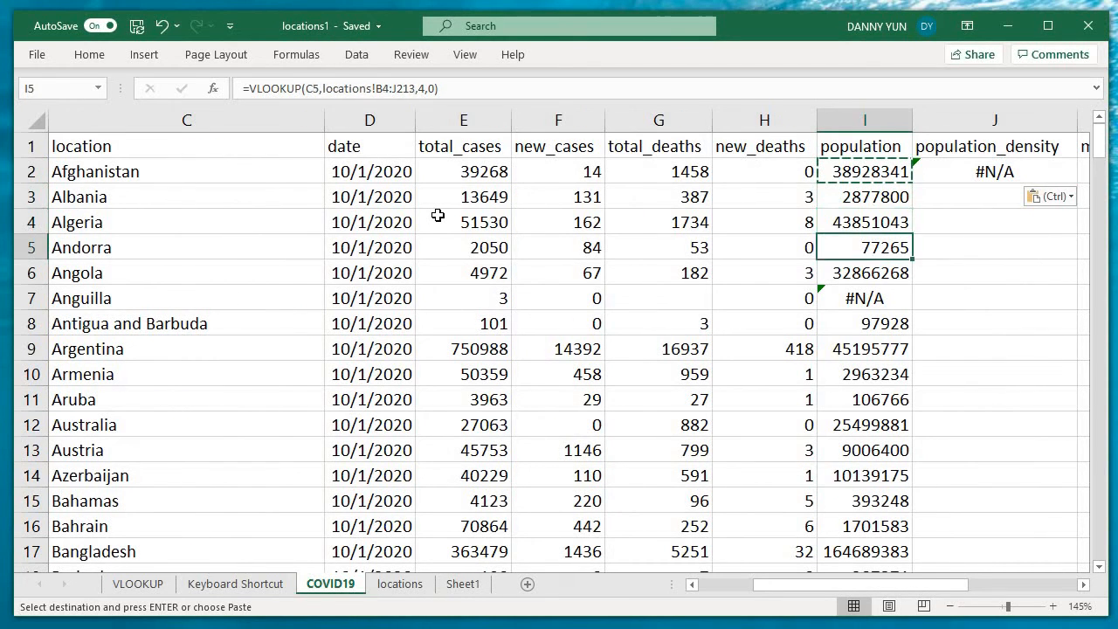
{"action": "key", "text": "Down"}
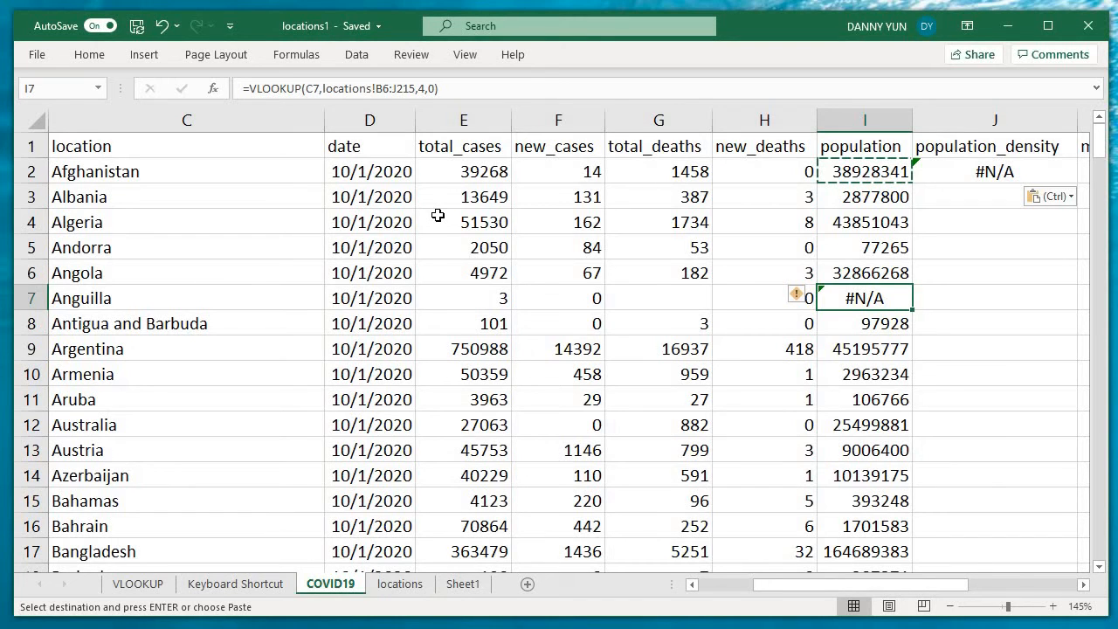
{"action": "key", "text": "Up"}
{"action": "key", "text": "Up"}
{"action": "key", "text": "Up"}
{"action": "key", "text": "Up"}
{"action": "key", "text": "Up"}
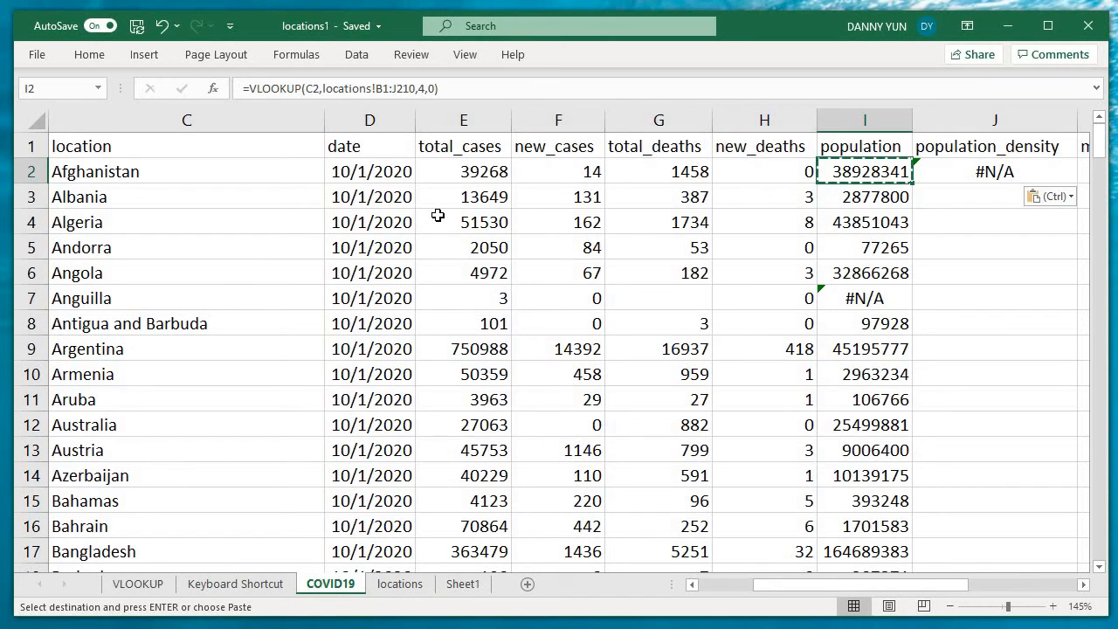
{"action": "key", "text": "Down"}
{"action": "key", "text": "Down"}
{"action": "key", "text": "Down"}
{"action": "key", "text": "Down"}
{"action": "key", "text": "Up"}
{"action": "key", "text": "Up"}
{"action": "key", "text": "Up"}
{"action": "key", "text": "Up"}
Edit the VLOOKUP in I2 so its table array is fully absolute, locations!$B$1:$J$210.
{"action": "key", "text": "F2"}
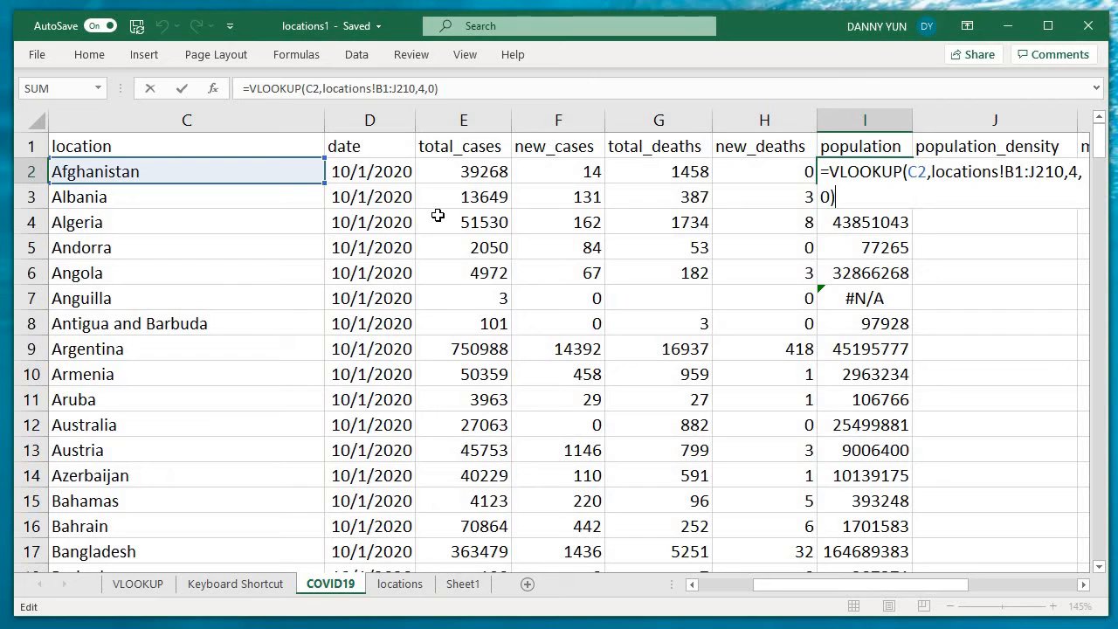
{"action": "key", "text": "Left"}
{"action": "key", "text": "Left"}
{"action": "key", "text": "Left"}
{"action": "key", "text": "Left"}
{"action": "key", "text": "Left"}
{"action": "key", "text": "Left"}
{"action": "key", "text": "Left"}
{"action": "key", "text": "Left"}
{"action": "key", "text": "Left"}
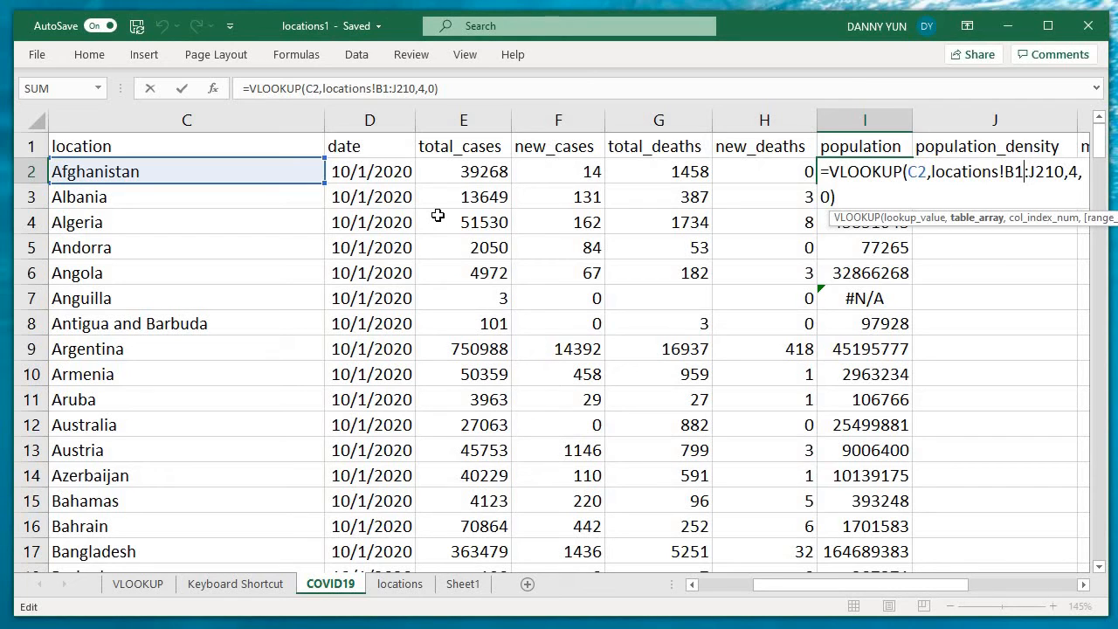
{"action": "key", "text": "shift+Right"}
{"action": "key", "text": "F4"}
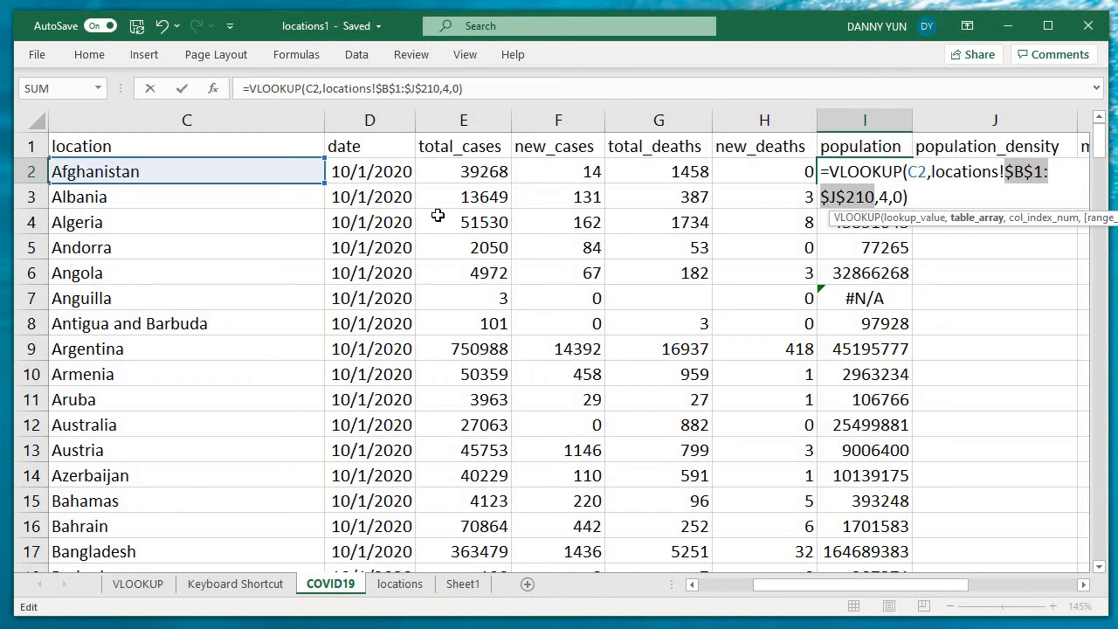
{"action": "key", "text": "F4"}
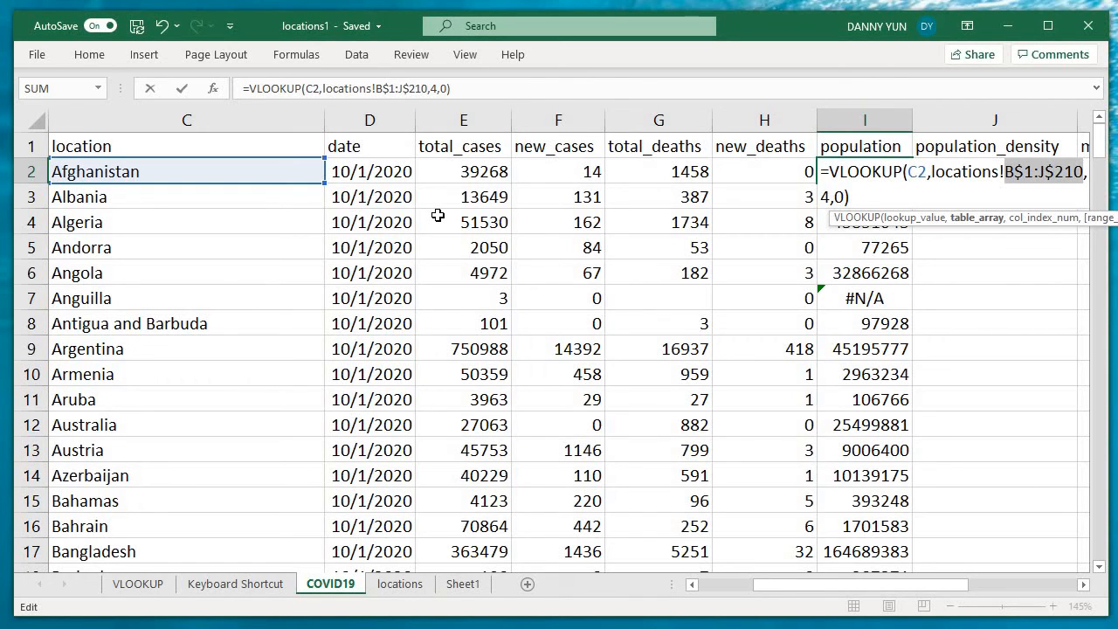
{"action": "key", "text": "F4"}
{"action": "key", "text": "F4"}
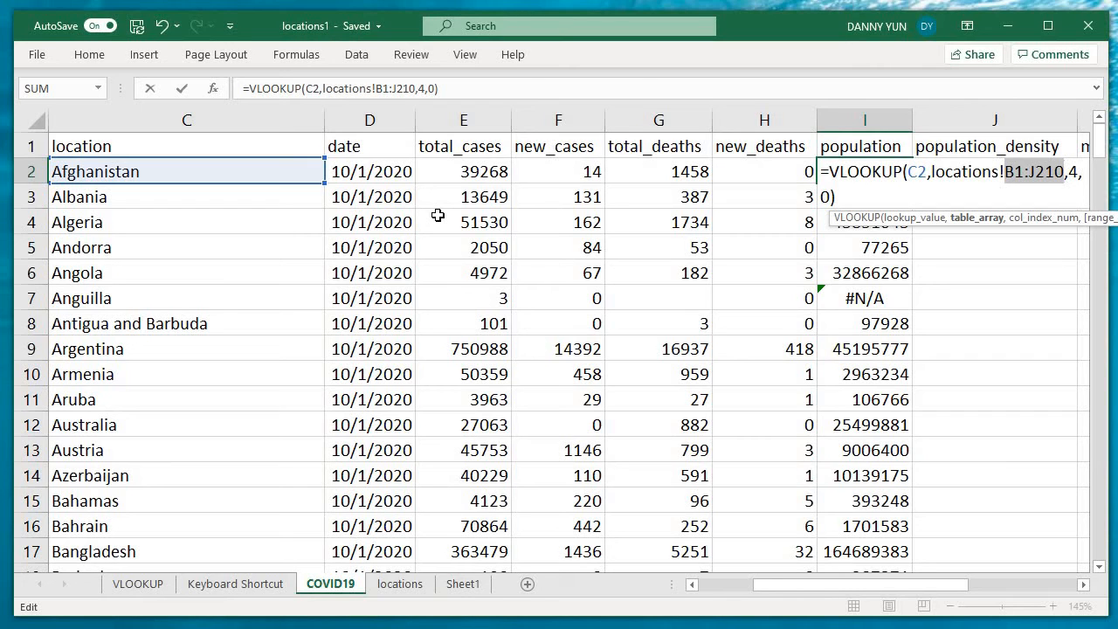
{"action": "key", "text": "F4"}
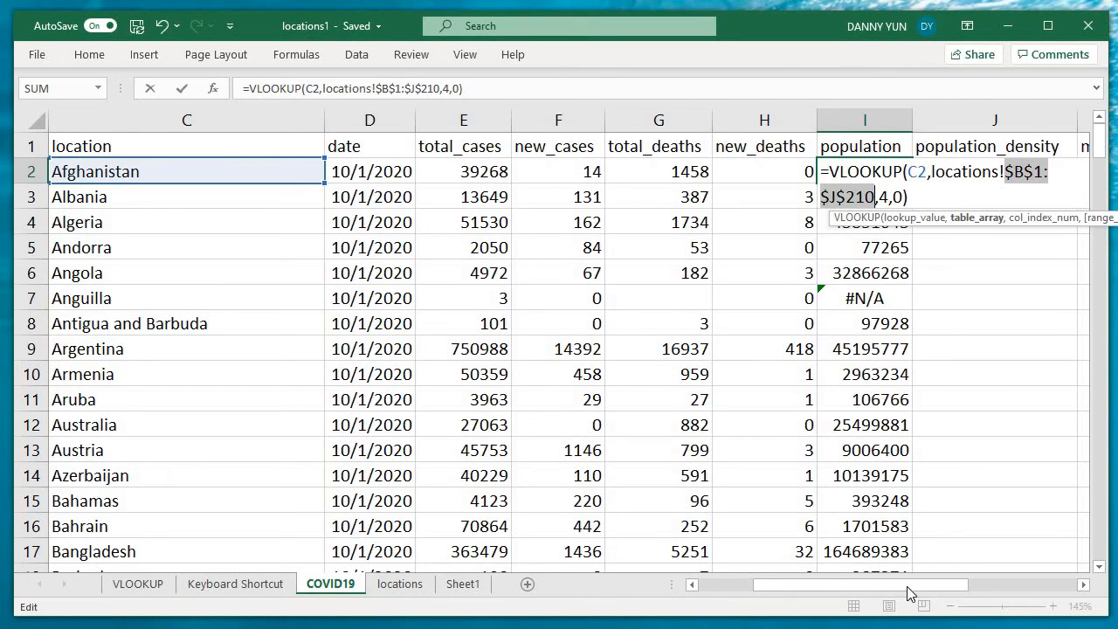
Lock the column of the lookup value in I2 as $C2 and fill the formula down the population column.
{"action": "left_click_drag", "start_coordinate": [919, 598], "coordinate": [1001, 594]}
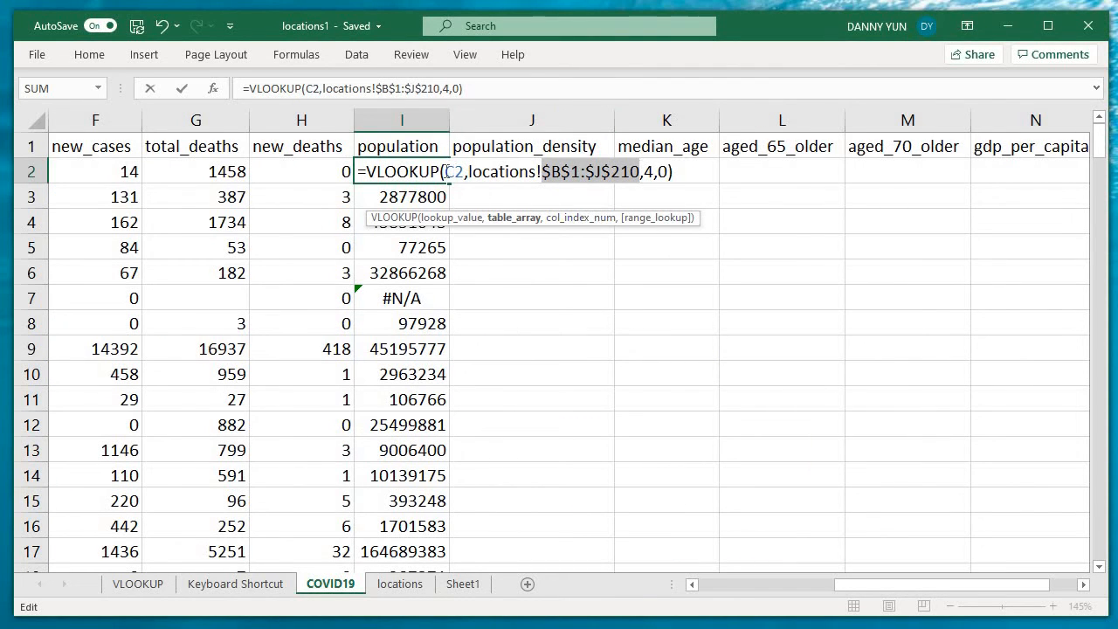
{"action": "left_click_drag", "start_coordinate": [868, 589], "coordinate": [698, 593]}
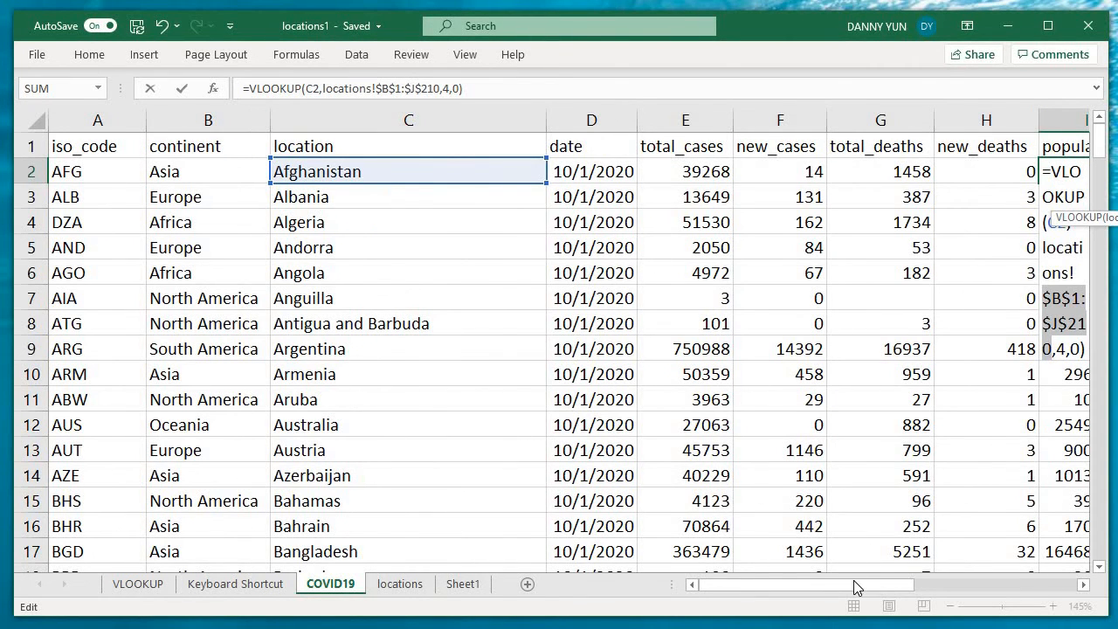
{"action": "left_click_drag", "start_coordinate": [856, 587], "coordinate": [884, 587]}
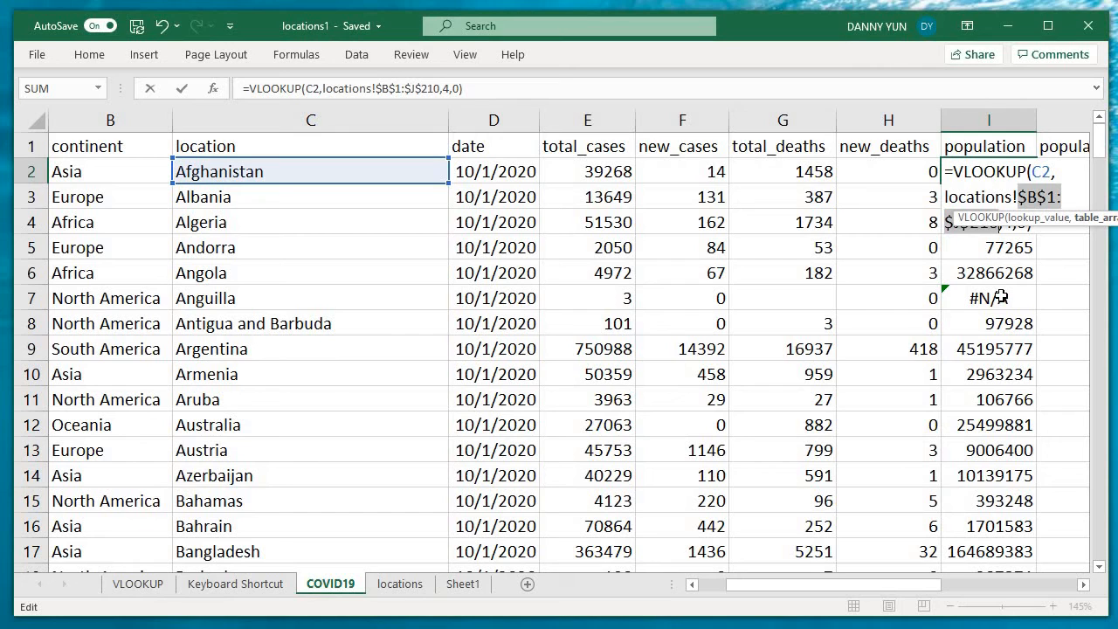
{"action": "left_click", "coordinate": [1043, 173]}
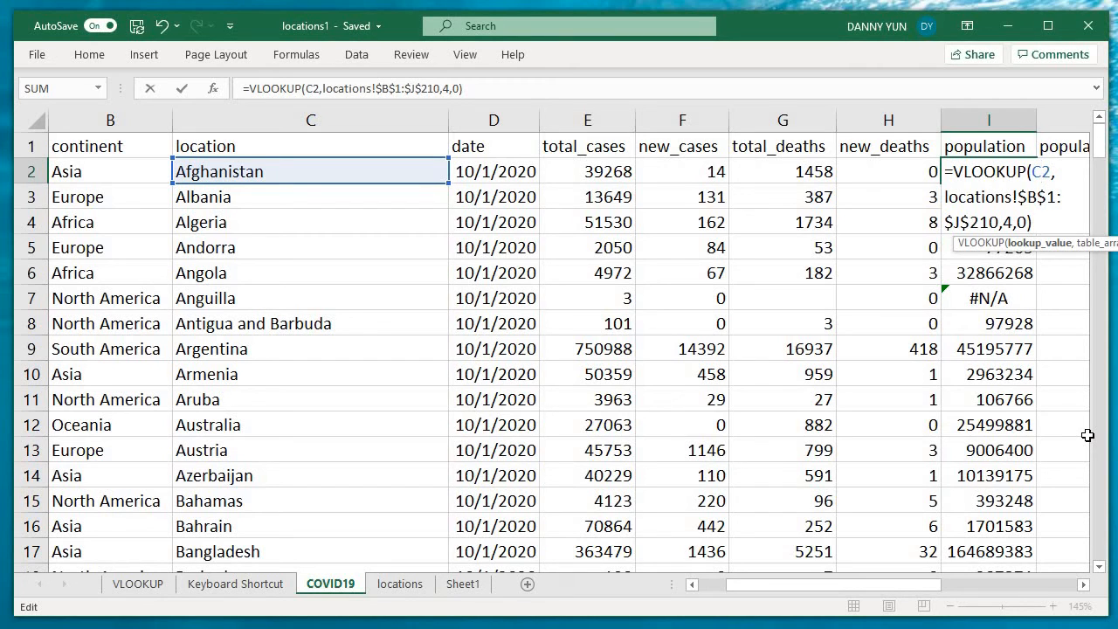
{"action": "key", "text": "F4"}
{"action": "key", "text": "F4"}
{"action": "key", "text": "F4"}
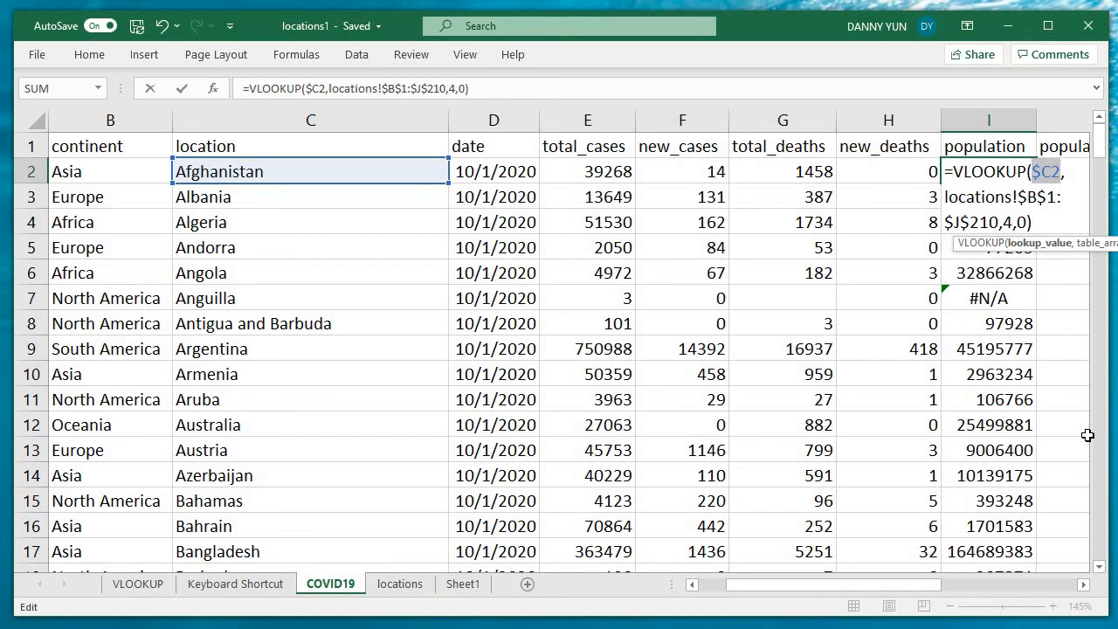
{"action": "key", "text": "ctrl+Return"}
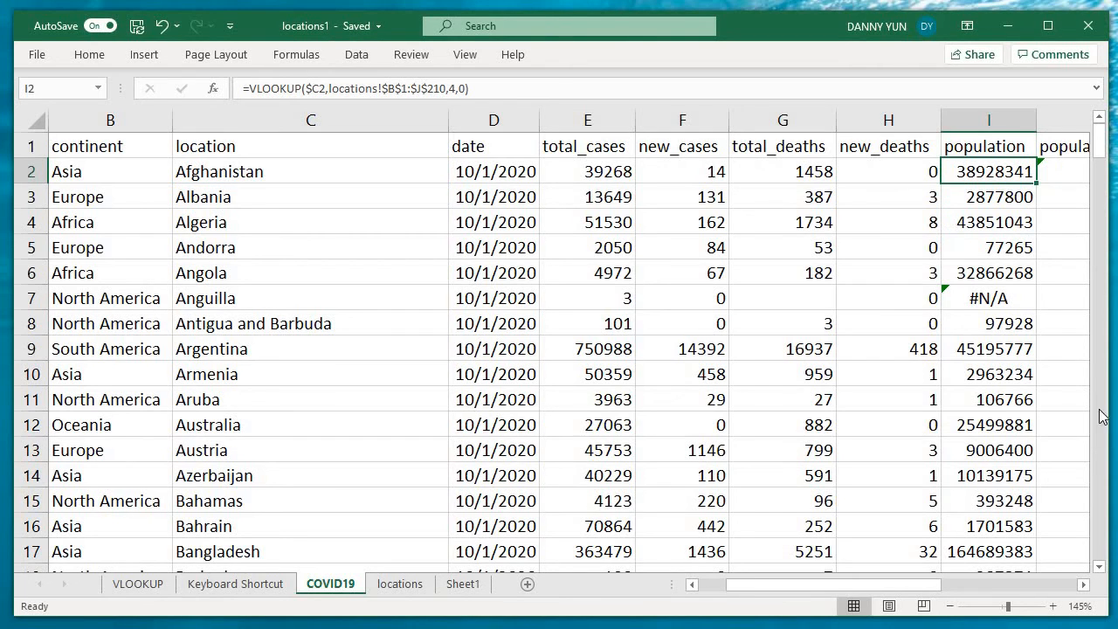
{"action": "double_click", "coordinate": [1037, 185]}
Examine the refilled population formulas below I2 for a fixed table array and valid results.
{"action": "key", "text": "Down"}
{"action": "key", "text": "Down"}
{"action": "key", "text": "Down"}
{"action": "key", "text": "Down"}
{"action": "key", "text": "Down"}
{"action": "key", "text": "Down"}
{"action": "key", "text": "Down"}
{"action": "key", "text": "Down"}
{"action": "key", "text": "Down"}
{"action": "key", "text": "Down"}
{"action": "key", "text": "Down"}
{"action": "key", "text": "Down"}
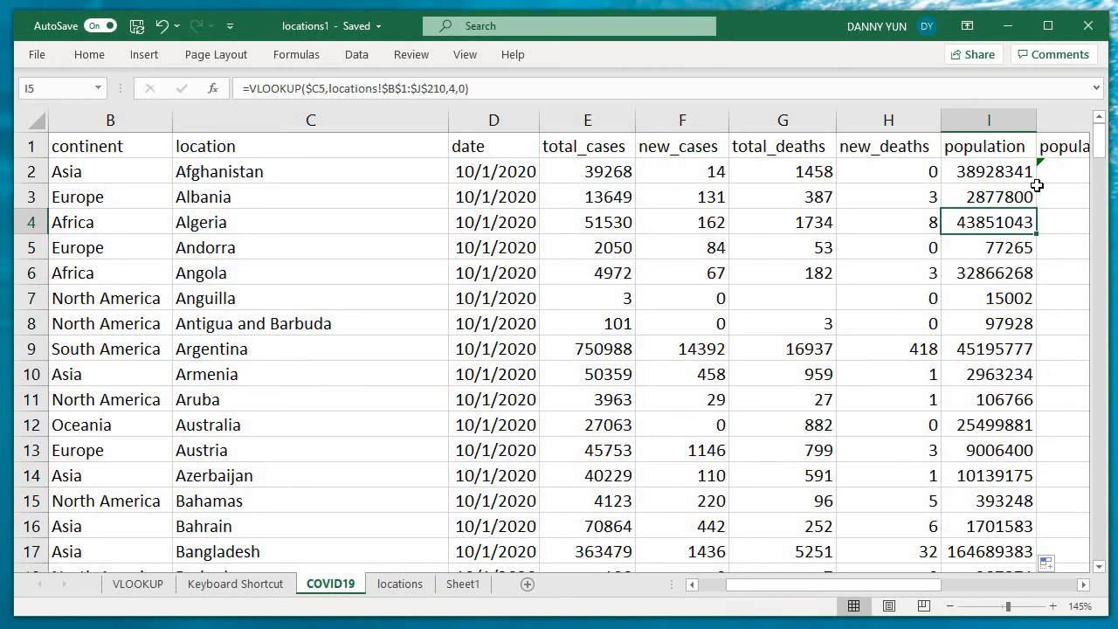
Check the VLOOKUP formulas and their lookup references down the population column to row 17.
{"action": "key", "text": "Down"}
{"action": "key", "text": "Down"}
{"action": "key", "text": "Down"}
{"action": "key", "text": "Down"}
{"action": "key", "text": "Down"}
{"action": "key", "text": "Down"}
{"action": "key", "text": "Down"}
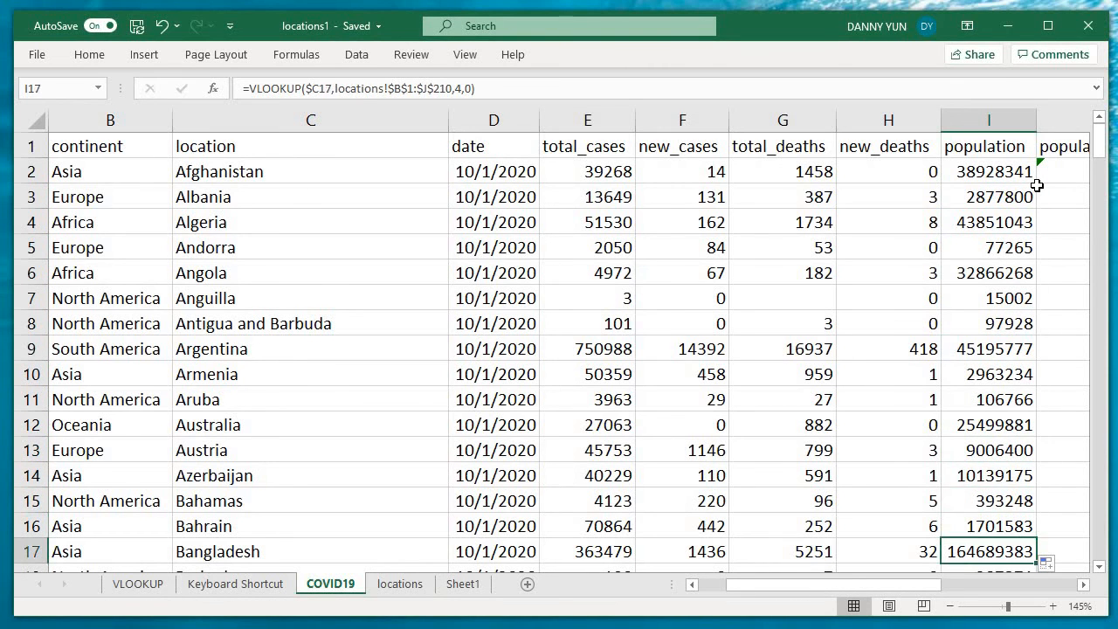
Copy the VLOOKUP from I2 into each row 2 cell from J2 to N2, one cell at a time.
{"action": "key", "text": "ctrl+Up"}
{"action": "key", "text": "Right"}
{"action": "key", "text": "Right"}
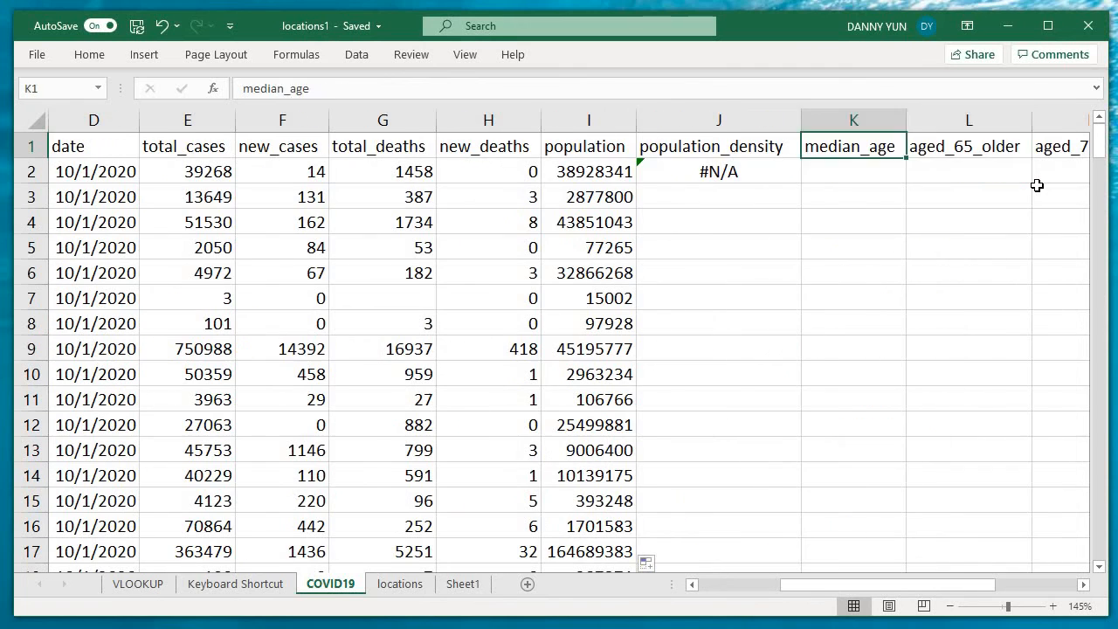
{"action": "key", "text": "Left"}
{"action": "key", "text": "Left"}
{"action": "key", "text": "Down"}
{"action": "key", "text": "ctrl+c"}
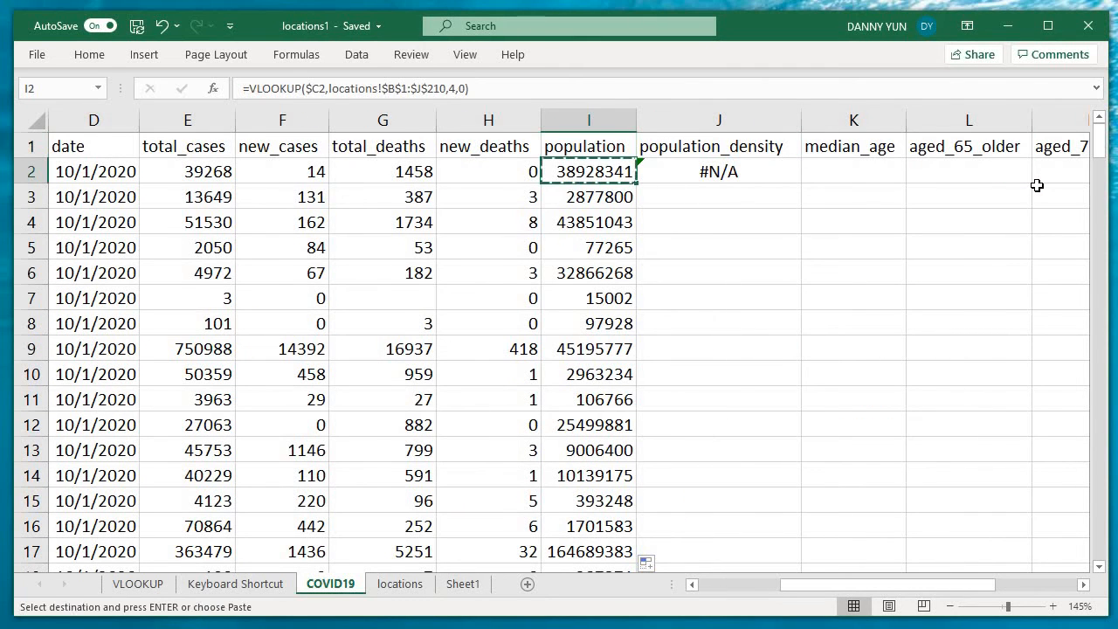
{"action": "key", "text": "Right"}
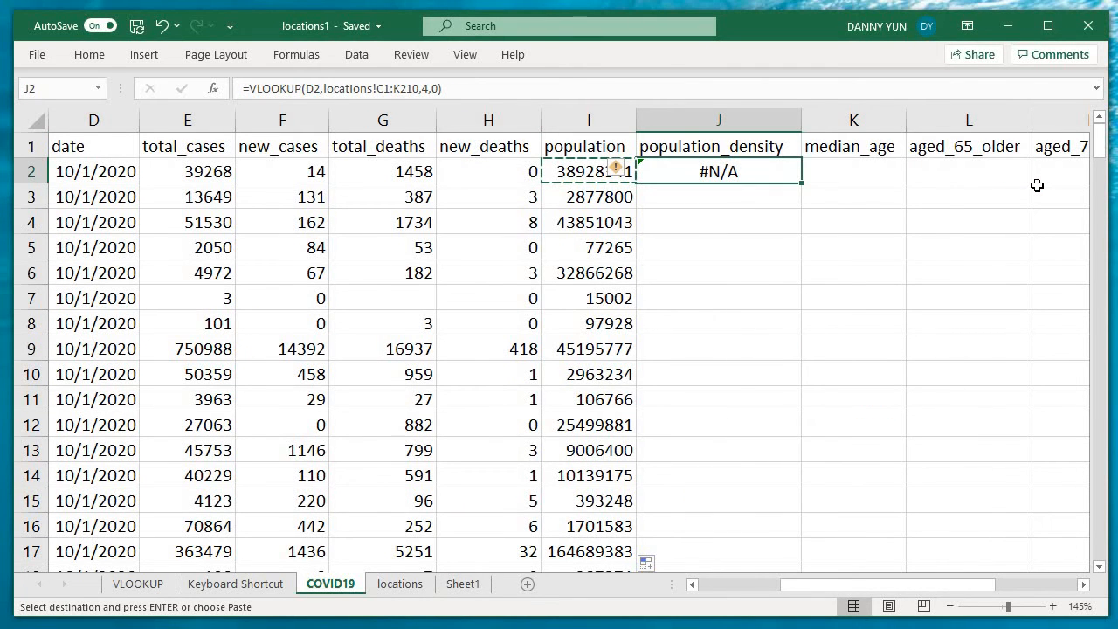
{"action": "key", "text": "ctrl+v"}
{"action": "key", "text": "Right"}
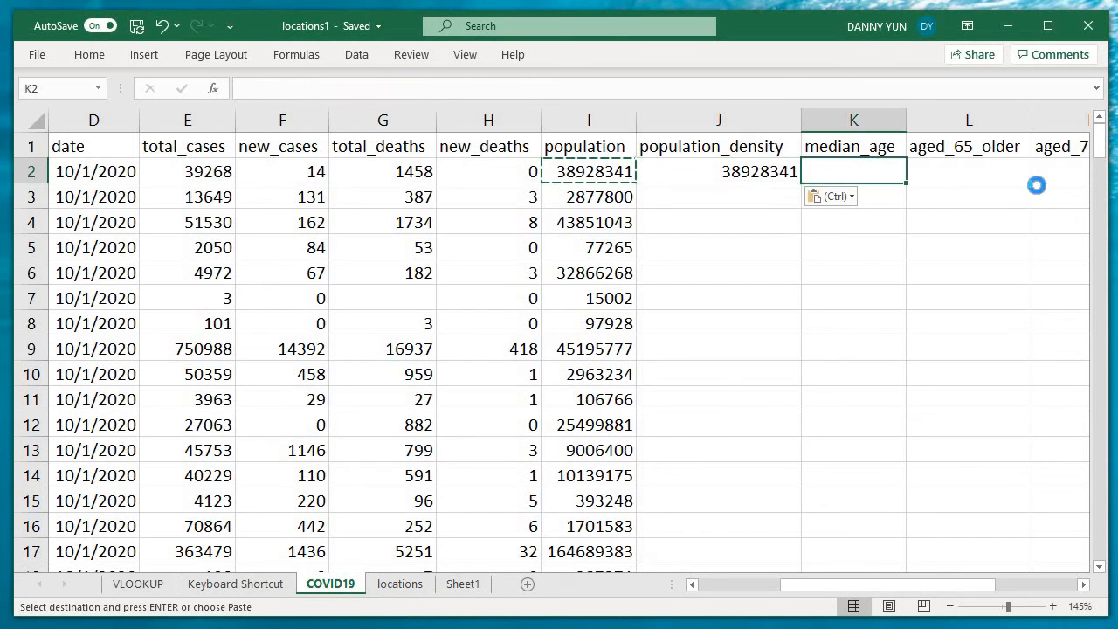
{"action": "key", "text": "ctrl+v"}
{"action": "key", "text": "Right"}
{"action": "key", "text": "ctrl+v"}
{"action": "key", "text": "Right"}
{"action": "key", "text": "ctrl+v"}
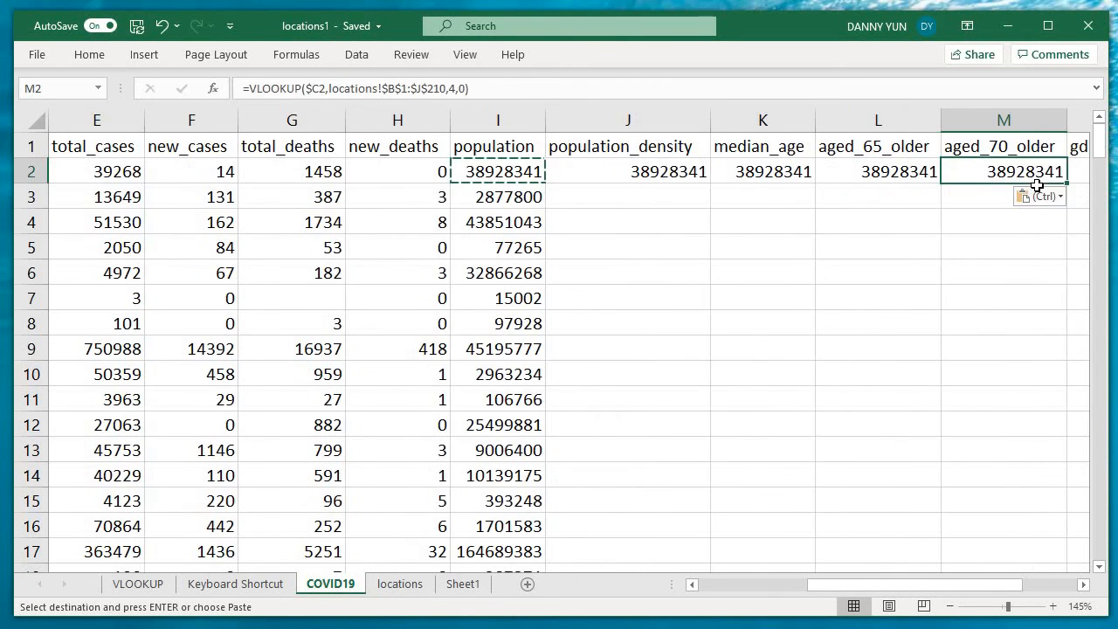
{"action": "key", "text": "Right"}
{"action": "key", "text": "ctrl+v"}
Clear the pasted formulas from J2:N2.
{"action": "key", "text": "shift+Left"}
{"action": "key", "text": "shift+Left"}
{"action": "key", "text": "shift+Left"}
{"action": "key", "text": "shift+Left"}
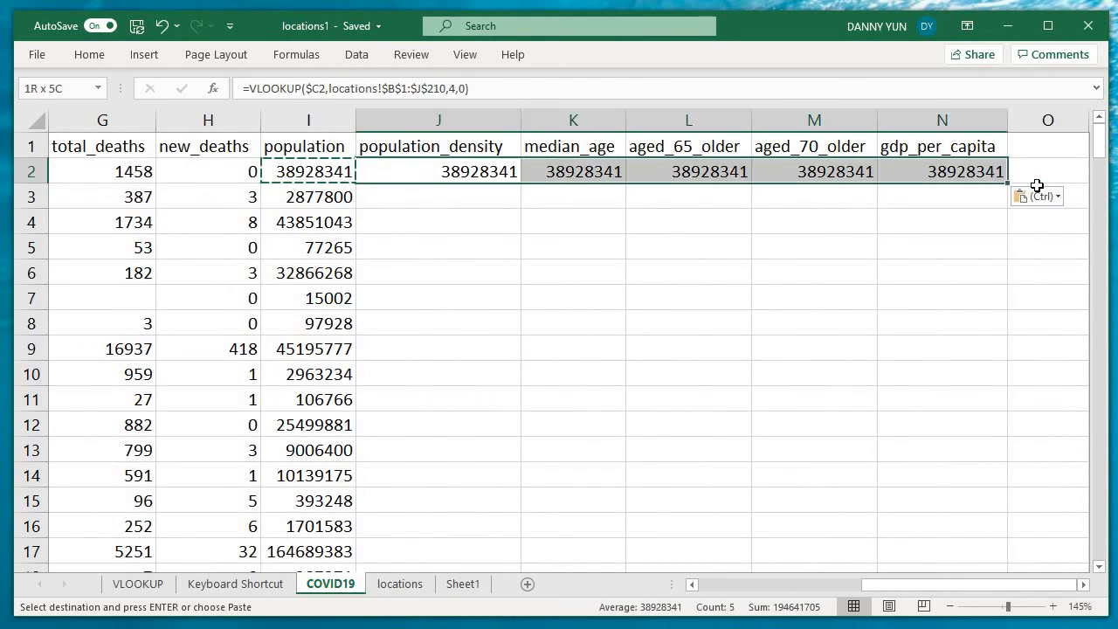
{"action": "key", "text": "Delete"}
Copy the population formula in I2 and paste it across the whole range J2:N2 at once.
{"action": "key", "text": "ctrl+Left"}
{"action": "key", "text": "ctrl+c"}
{"action": "key", "text": "Right"}
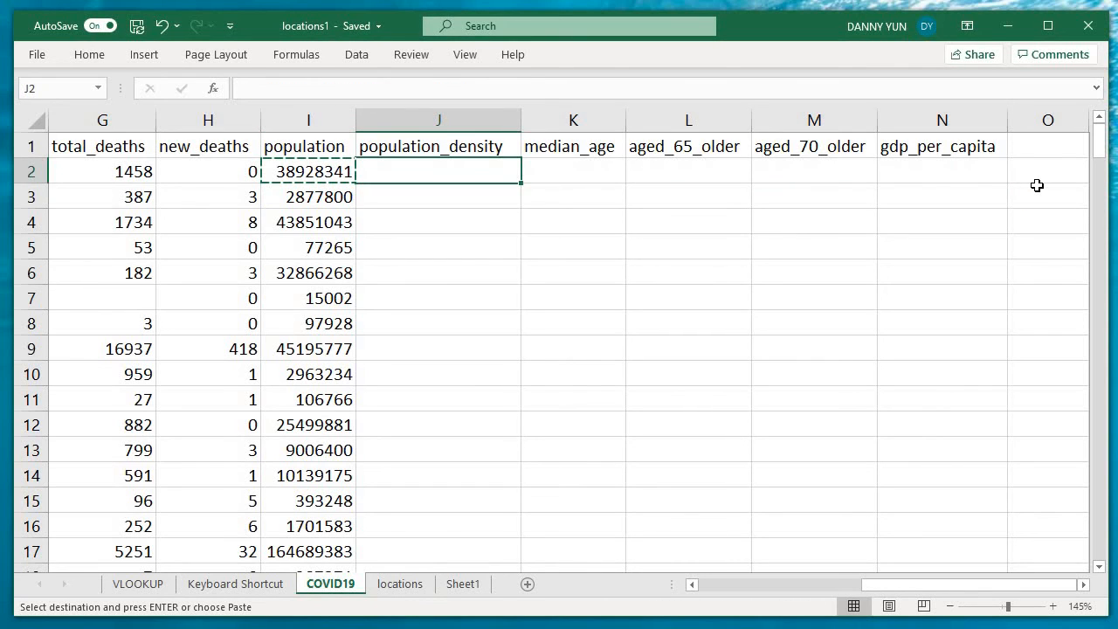
{"action": "key", "text": "shift+Right"}
{"action": "key", "text": "shift+Right"}
{"action": "key", "text": "shift+Right"}
{"action": "key", "text": "shift+Right"}
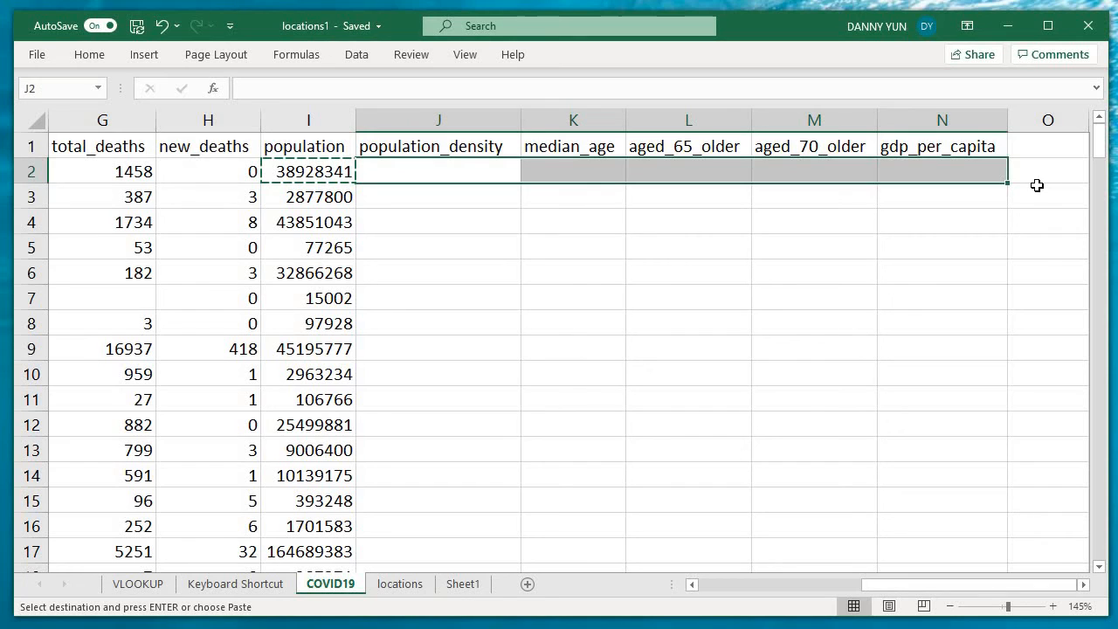
{"action": "key", "text": "ctrl+v"}
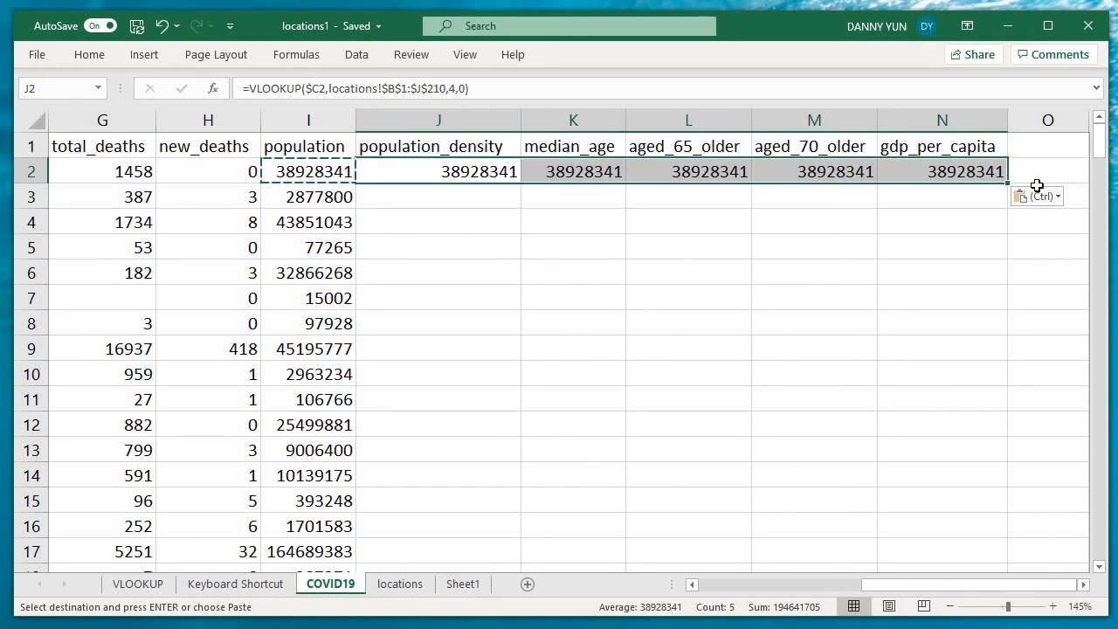
Set the column index number of the population_density VLOOKUP in J2 to 5.
{"action": "key", "text": "shift+Left"}
{"action": "key", "text": "shift+Left"}
{"action": "key", "text": "shift+Left"}
{"action": "key", "text": "shift+Left"}
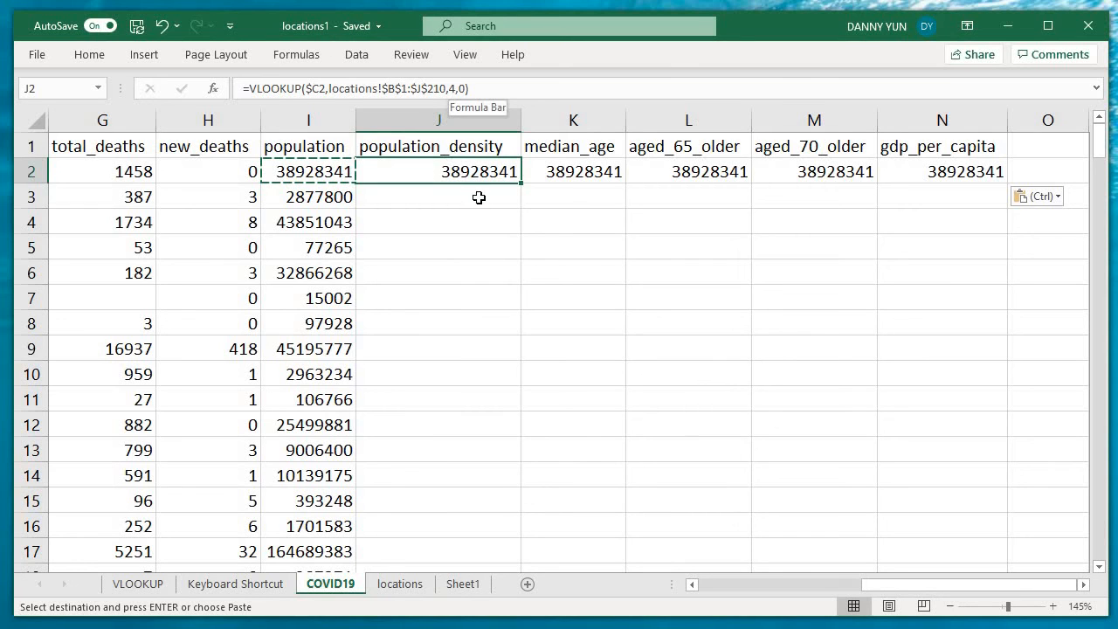
{"action": "left_click", "coordinate": [458, 92]}
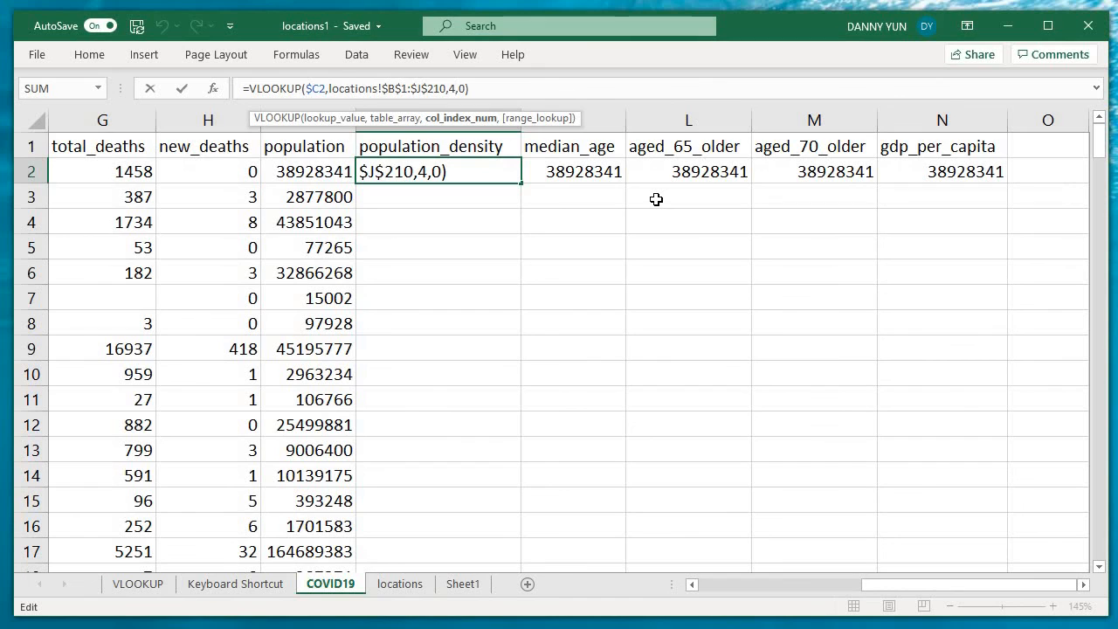
{"action": "key", "text": "BackSpace"}
{"action": "type", "text": "5"}
{"action": "key", "text": "Return"}
{"action": "key", "text": "Up"}
Change the column index number in the J2 formula to 6.
{"action": "key", "text": "F2"}
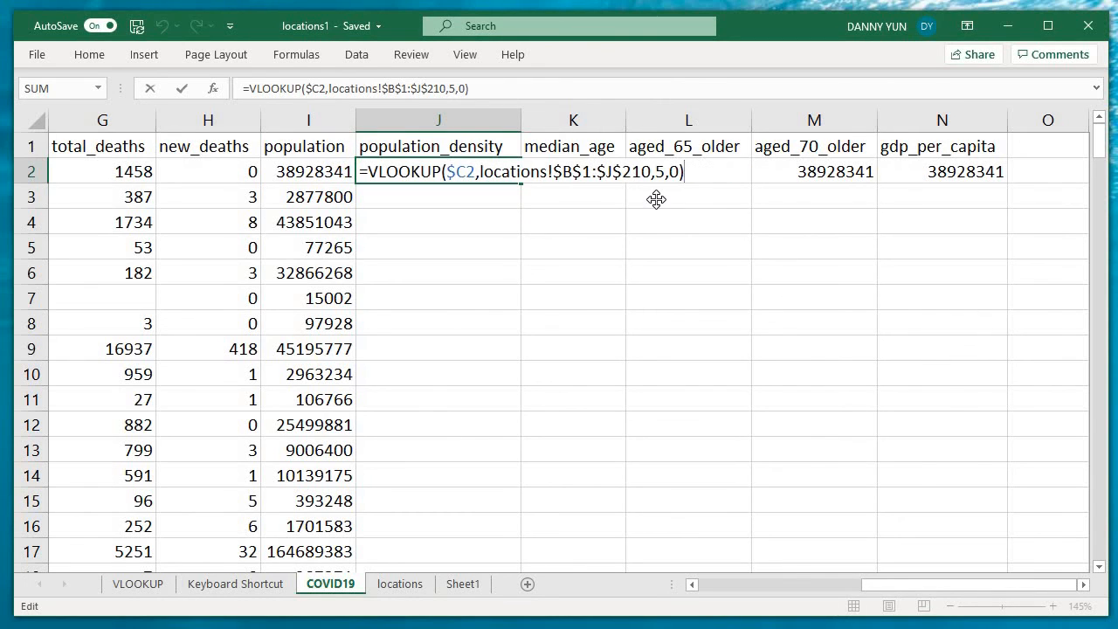
{"action": "key", "text": "Left"}
{"action": "key", "text": "Left"}
{"action": "key", "text": "Left"}
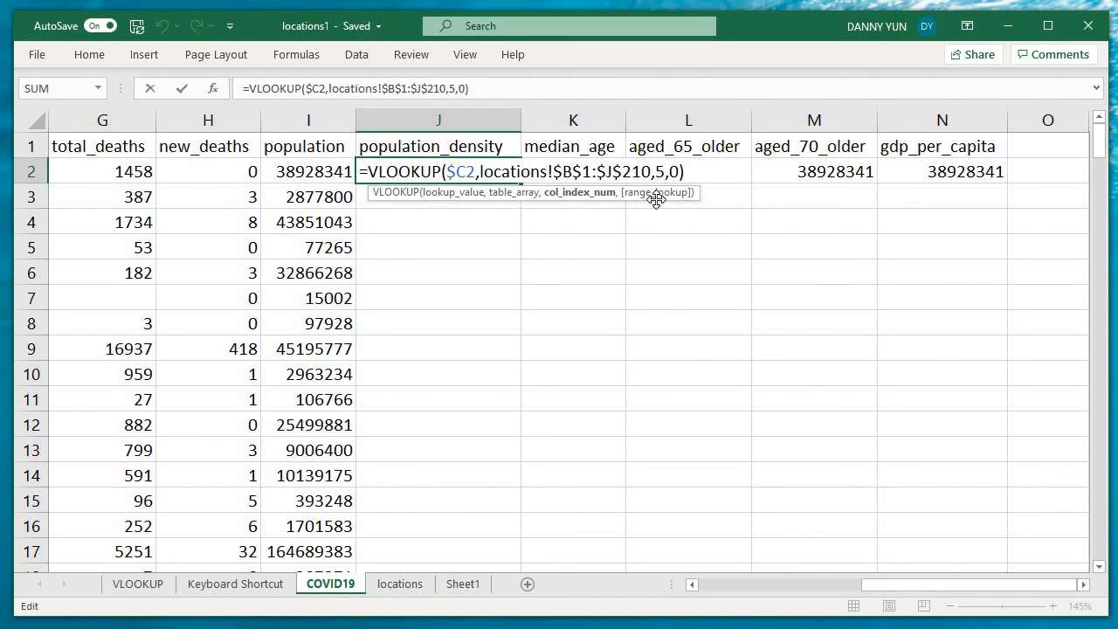
{"action": "key", "text": "BackSpace"}
{"action": "type", "text": "6"}
{"action": "key", "text": "Return"}
{"action": "key", "text": "Up"}
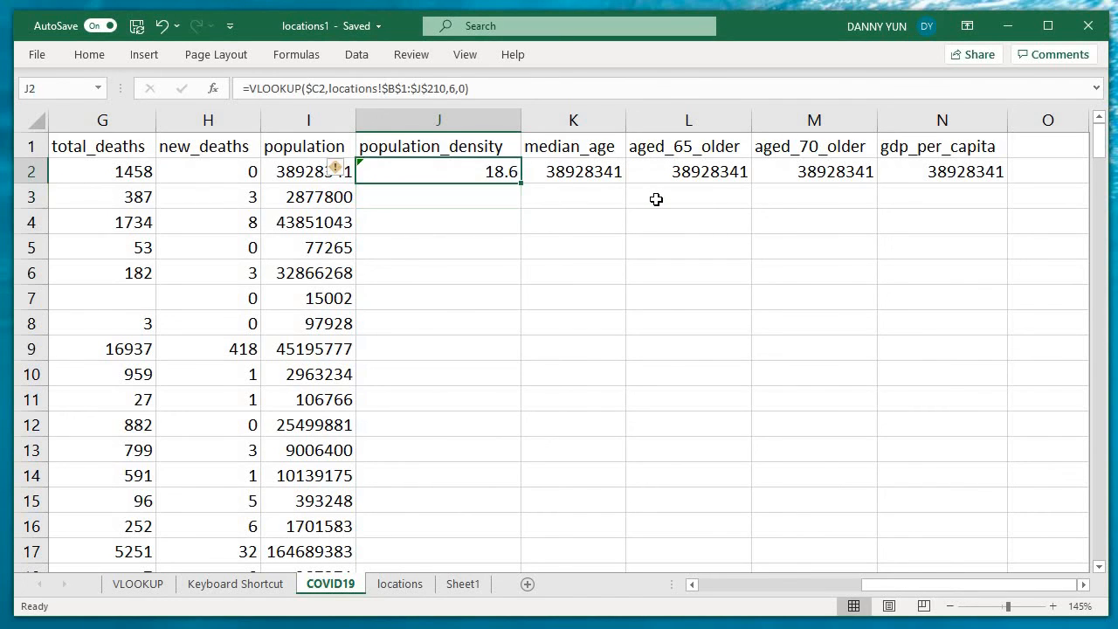
Restore the column index number in the J2 formula to 5.
{"action": "key", "text": "F2"}
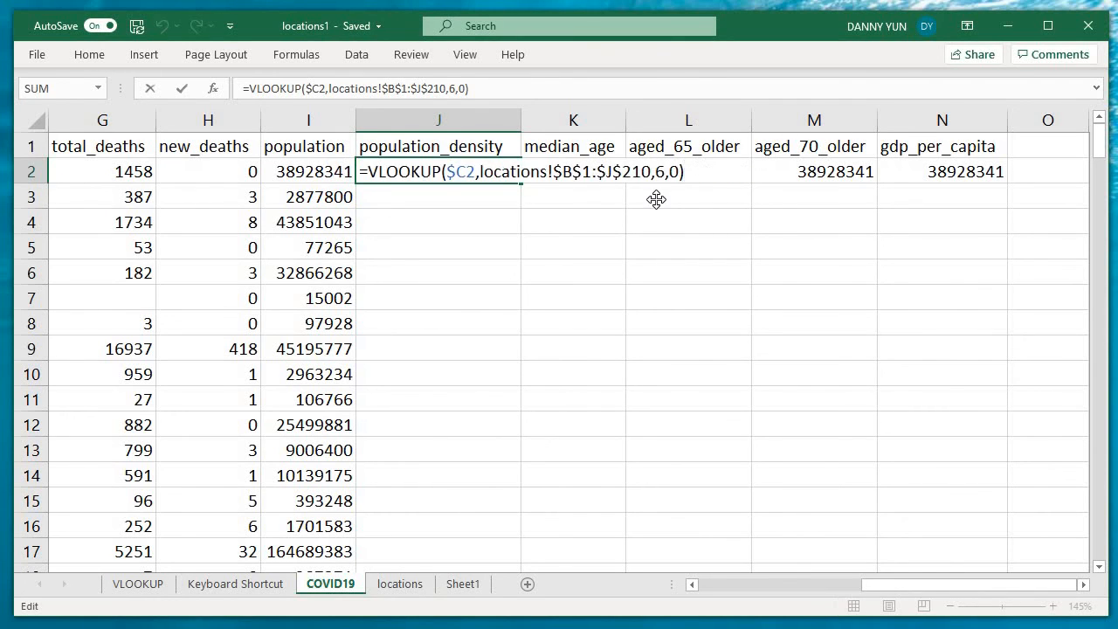
{"action": "key", "text": "Left"}
{"action": "key", "text": "Left"}
{"action": "key", "text": "Left"}
{"action": "key", "text": "BackSpace"}
{"action": "type", "text": "5"}
{"action": "key", "text": "Return"}
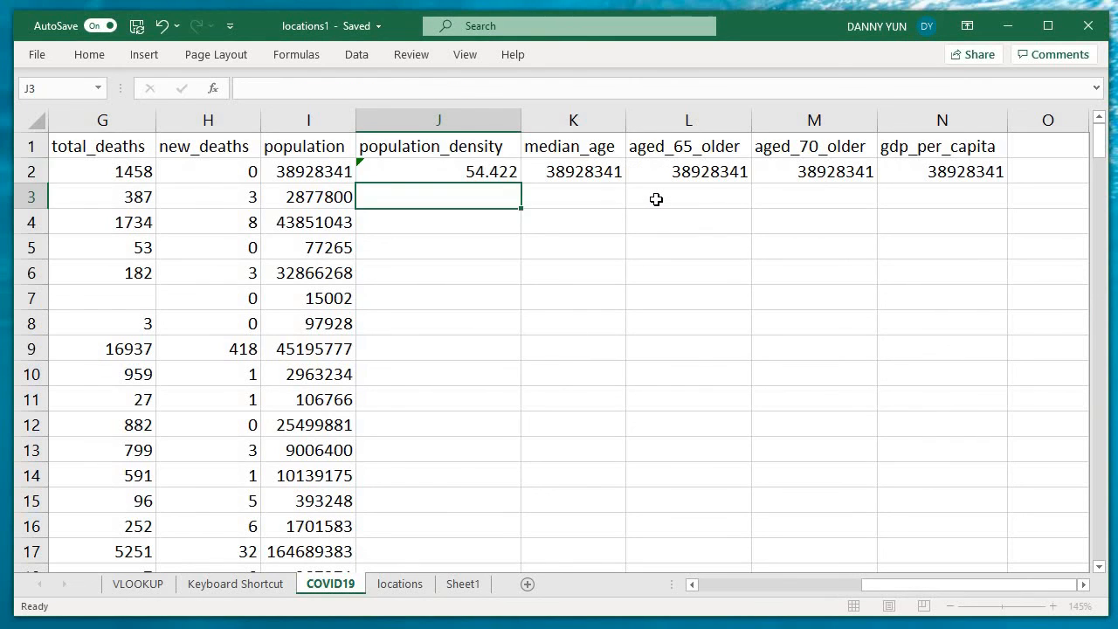
Set the column index number of the median_age VLOOKUP in K2 to 6.
{"action": "key", "text": "Up"}
{"action": "key", "text": "Right"}
{"action": "key", "text": "F2"}
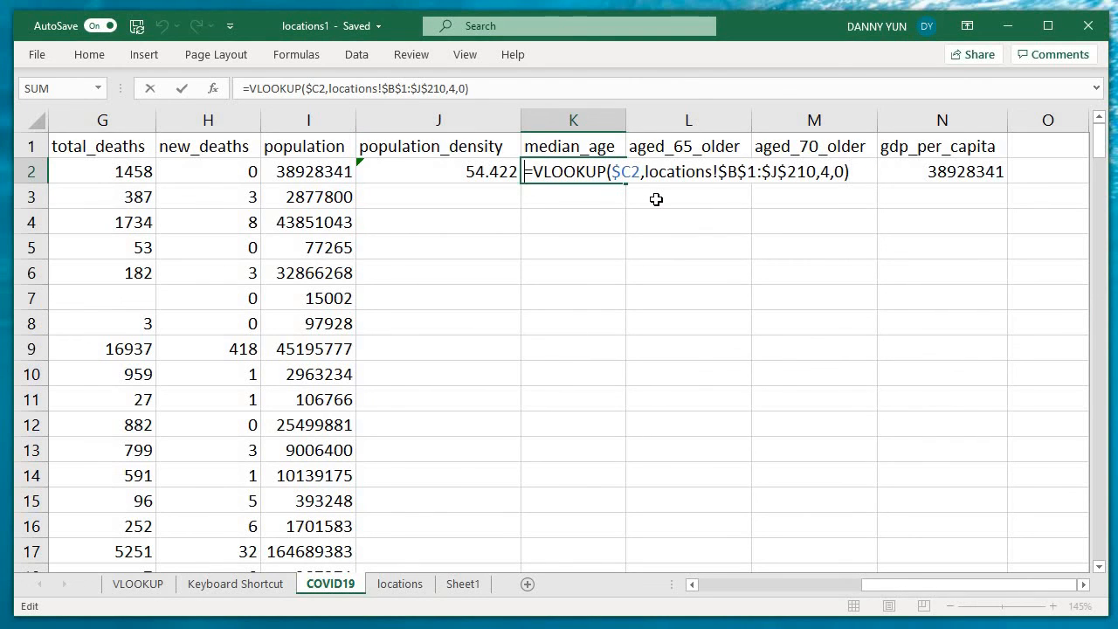
{"action": "key", "text": "Escape"}
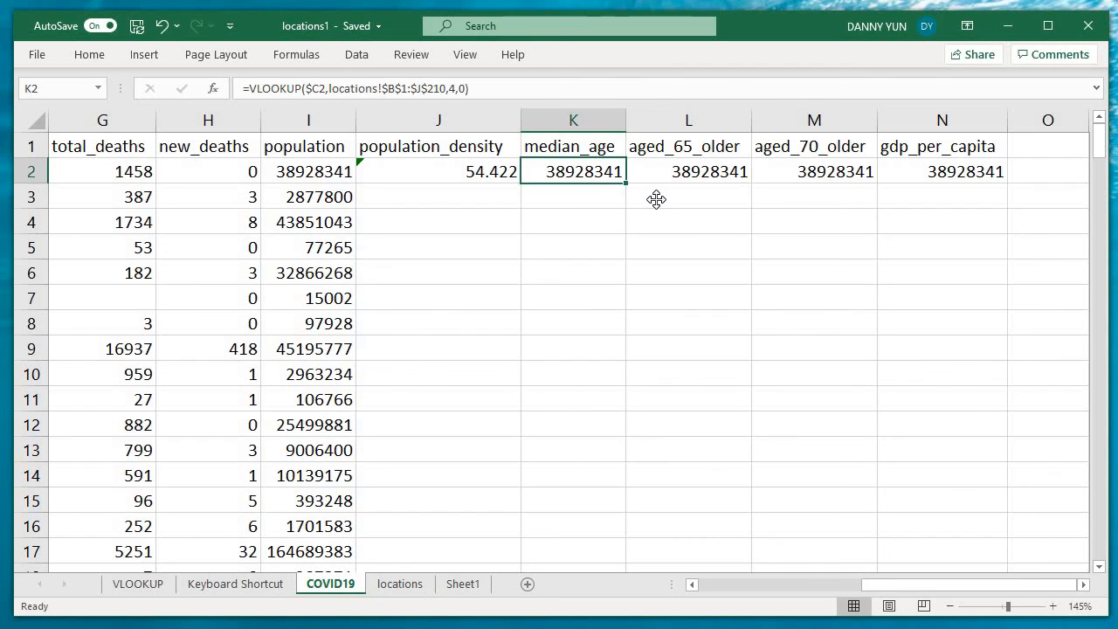
{"action": "key", "text": "F2"}
{"action": "key", "text": "Left"}
{"action": "key", "text": "Left"}
{"action": "key", "text": "Left"}
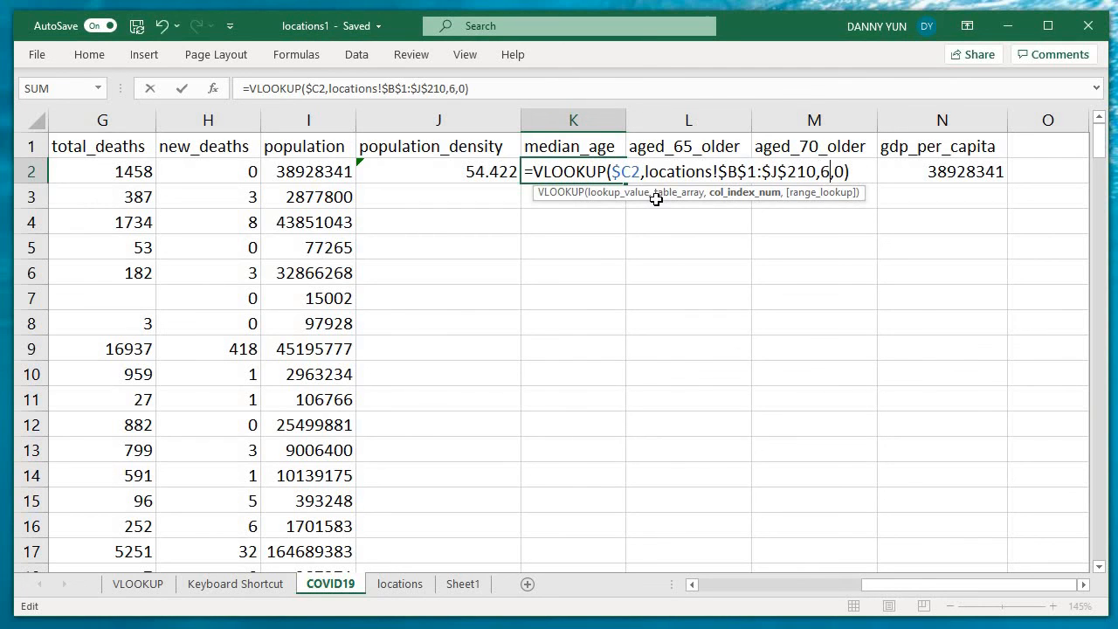
{"action": "key", "text": "Return"}
Set the column index number of the aged_65_older VLOOKUP in L2 to 7.
{"action": "key", "text": "Up"}
{"action": "key", "text": "Right"}
{"action": "key", "text": "F2"}
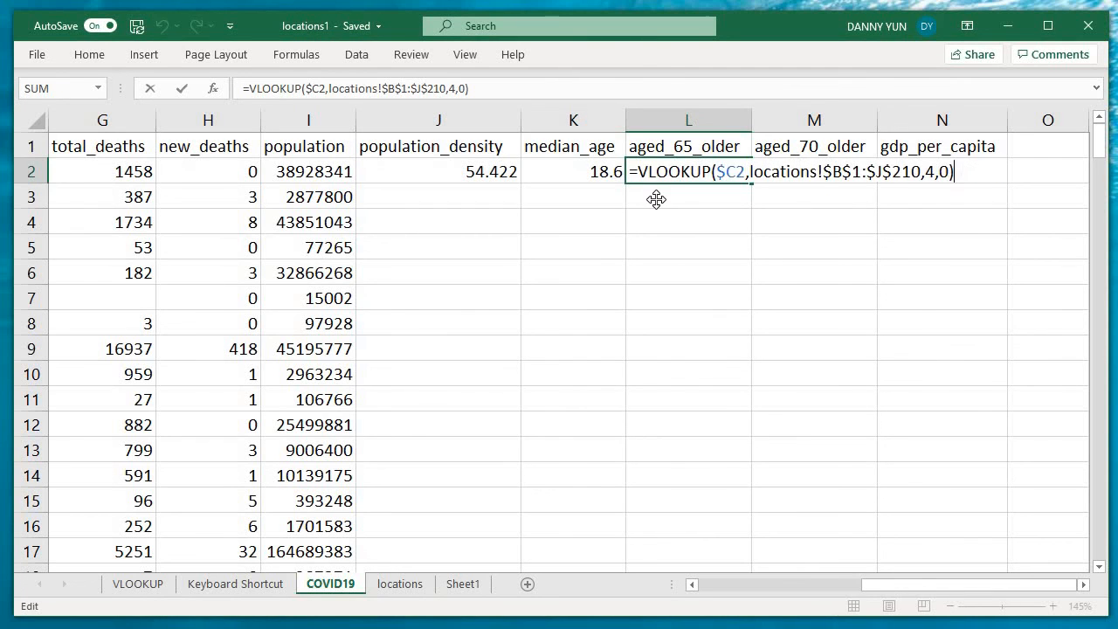
{"action": "key", "text": "Left"}
{"action": "key", "text": "Left"}
{"action": "key", "text": "Left"}
{"action": "key", "text": "BackSpace"}
{"action": "type", "text": "7"}
{"action": "key", "text": "Return"}
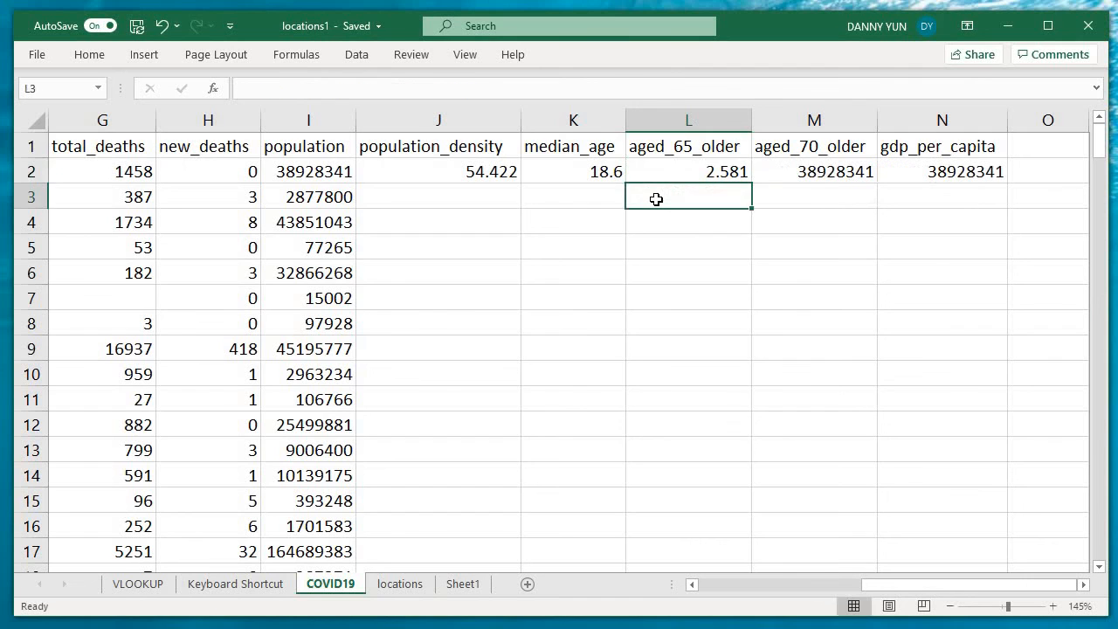
Set the column index number of the aged_70_older VLOOKUP in M2 to 8.
{"action": "key", "text": "Up"}
{"action": "key", "text": "Right"}
{"action": "key", "text": "F2"}
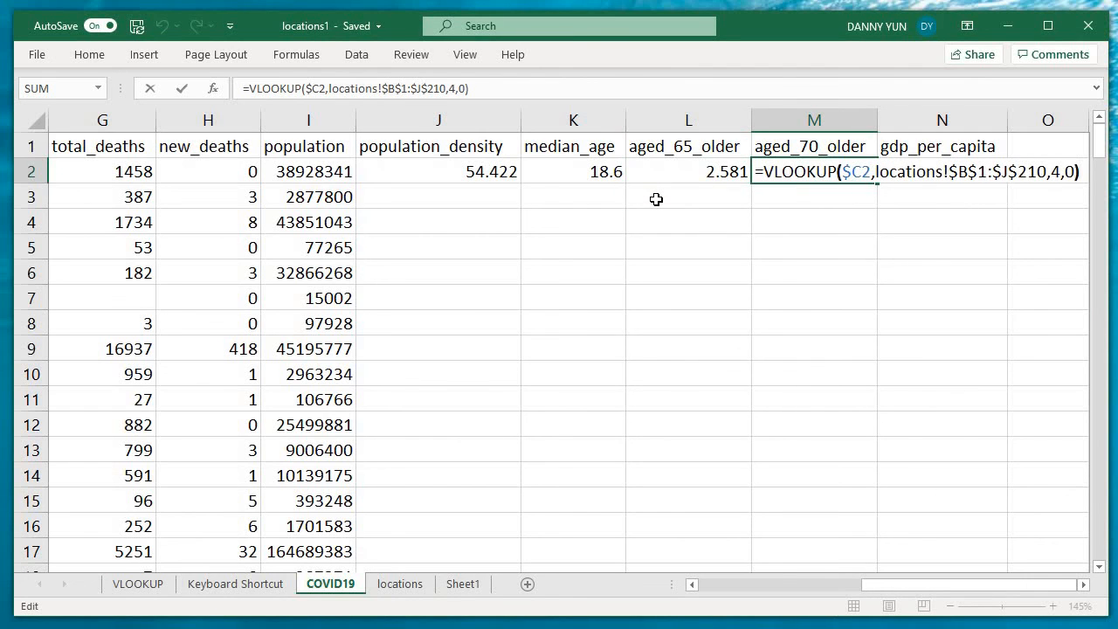
{"action": "key", "text": "Left"}
{"action": "key", "text": "Left"}
{"action": "key", "text": "Left"}
{"action": "key", "text": "BackSpace"}
{"action": "type", "text": "8"}
{"action": "key", "text": "Return"}
Set the column index number of the gdp_per_capita VLOOKUP in N2 to 9.
{"action": "key", "text": "Up"}
{"action": "key", "text": "Right"}
{"action": "key", "text": "F2"}
{"action": "key", "text": "Left"}
{"action": "key", "text": "Left"}
{"action": "key", "text": "Left"}
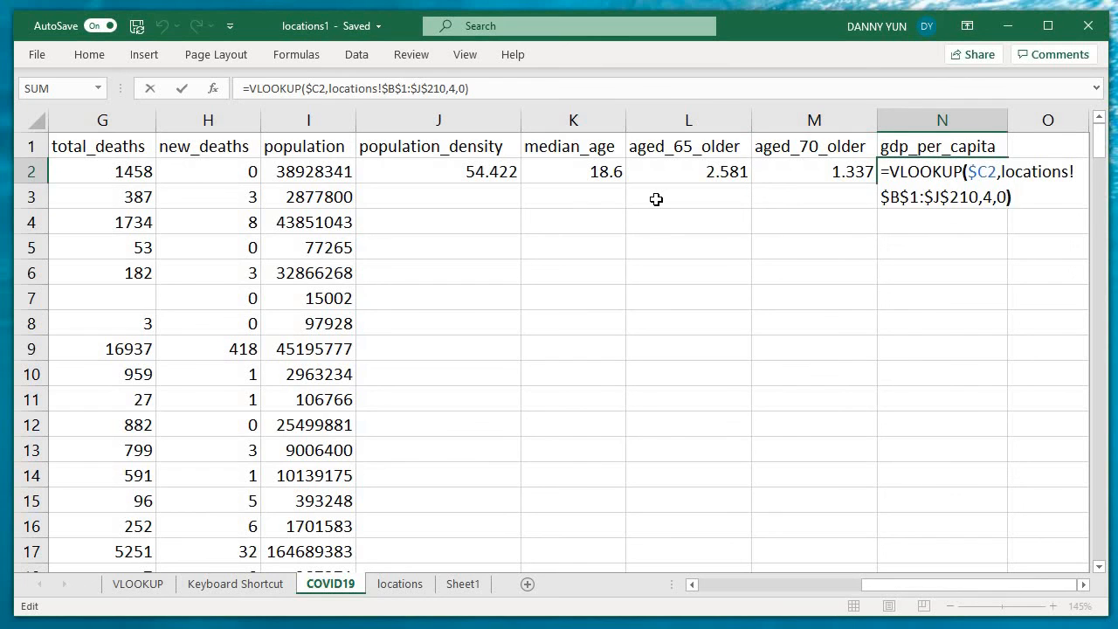
{"action": "key", "text": "BackSpace"}
{"action": "type", "text": "9"}
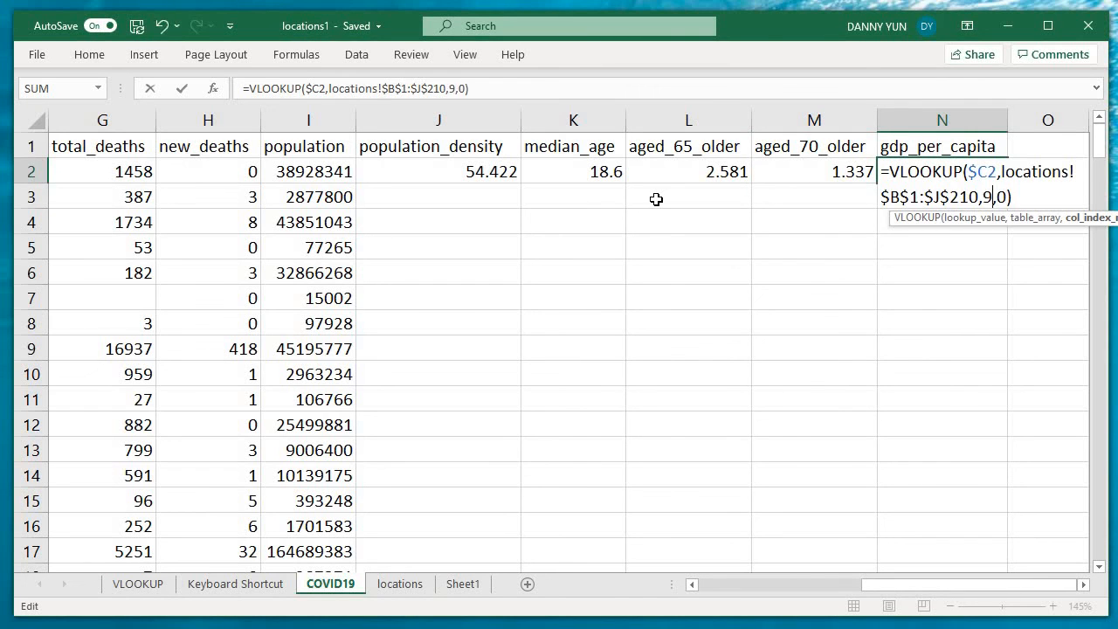
{"action": "key", "text": "Return"}
Fill the formulas in J2:N2 down all the data rows.
{"action": "key", "text": "Up"}
{"action": "key", "text": "shift+Left"}
{"action": "key", "text": "shift+Left"}
{"action": "key", "text": "shift+Left"}
{"action": "key", "text": "shift+Left"}
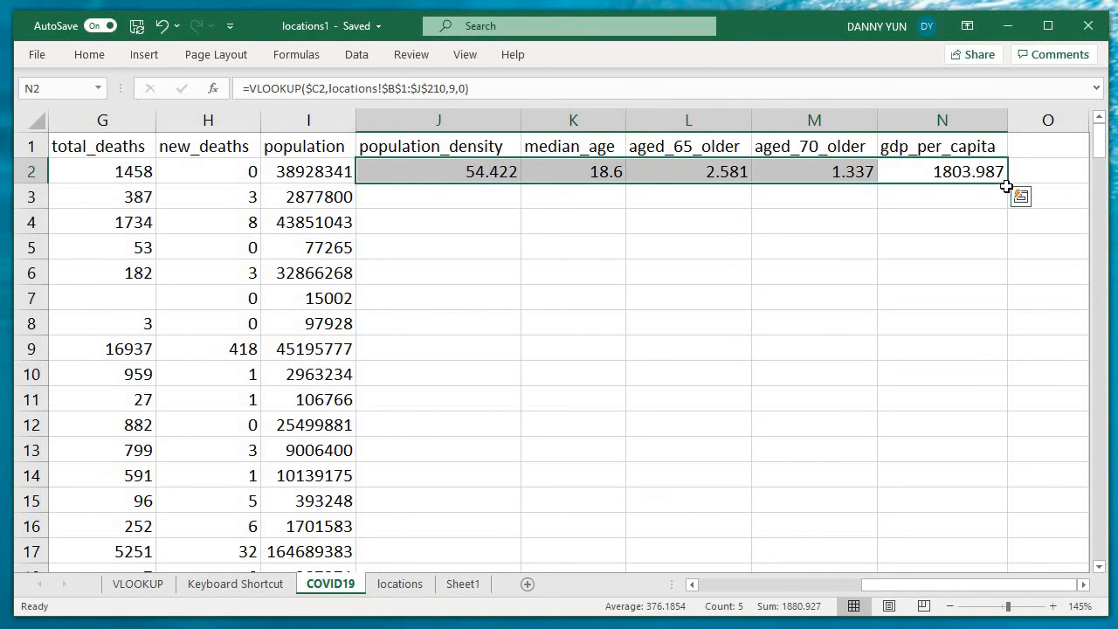
{"action": "left_click_drag", "start_coordinate": [1007, 183], "coordinate": [1007, 185]}
{"action": "double_click", "coordinate": [1007, 183]}
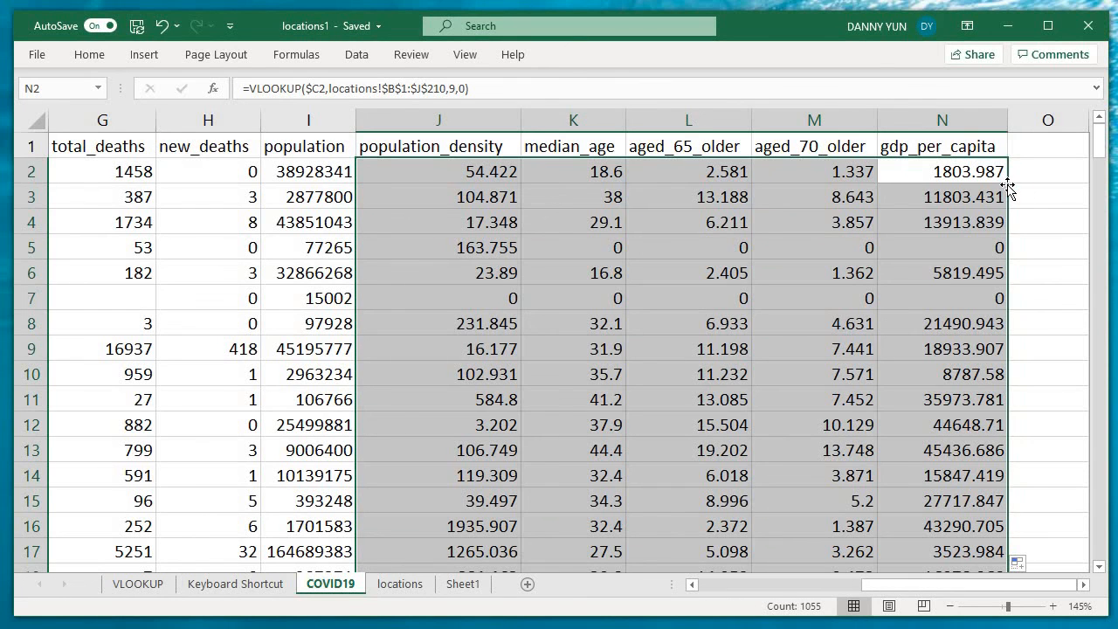
{"action": "left_click", "coordinate": [1007, 183]}
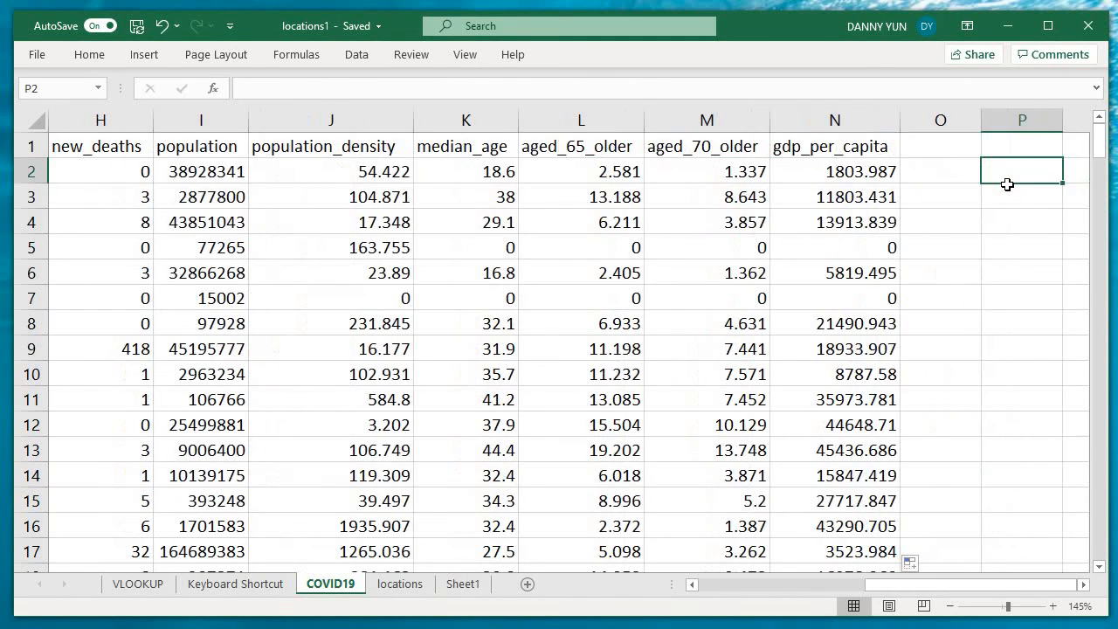
Examine the filled gdp_per_capita formulas from N2 down to N17 for correct references.
{"action": "key", "text": "Left"}
{"action": "key", "text": "Down"}
{"action": "key", "text": "Down"}
{"action": "key", "text": "Down"}
{"action": "key", "text": "Down"}
{"action": "key", "text": "Down"}
{"action": "key", "text": "Down"}
{"action": "key", "text": "Down"}
{"action": "key", "text": "Down"}
{"action": "key", "text": "Down"}
{"action": "key", "text": "Down"}
{"action": "key", "text": "Down"}
{"action": "key", "text": "Down"}
{"action": "key", "text": "Down"}
{"action": "key", "text": "Down"}
{"action": "key", "text": "Down"}
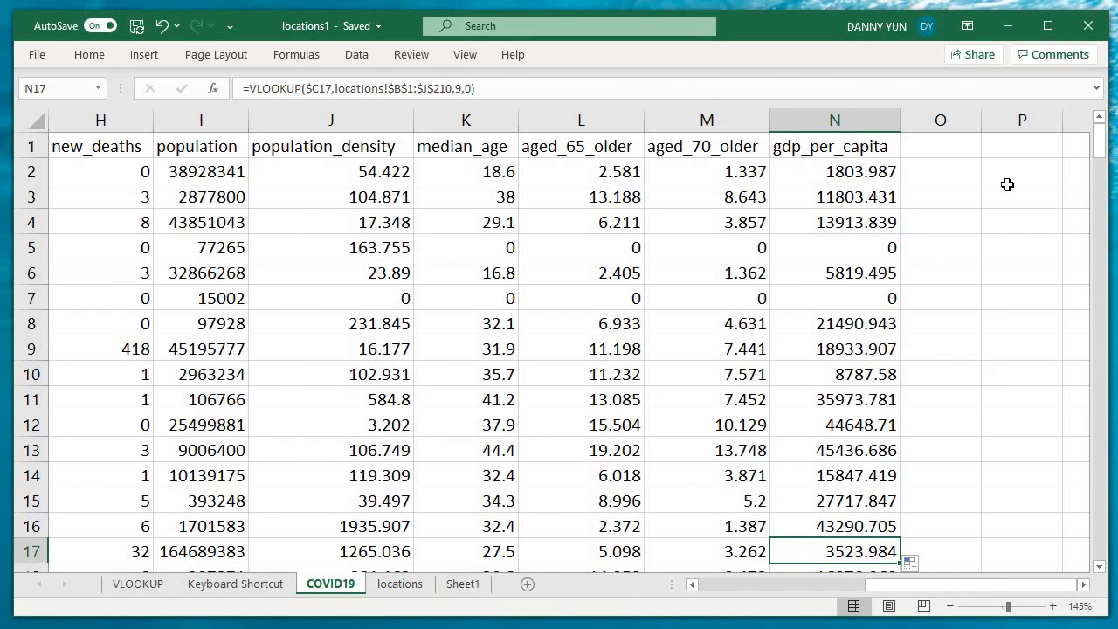
Inspect the column index argument of the population_density formula in J2, leaving the formula as it is.
{"action": "key", "text": "ctrl+Up"}
{"action": "key", "text": "Down"}
{"action": "key", "text": "Left"}
{"action": "key", "text": "Left"}
{"action": "key", "text": "Left"}
{"action": "key", "text": "Left"}
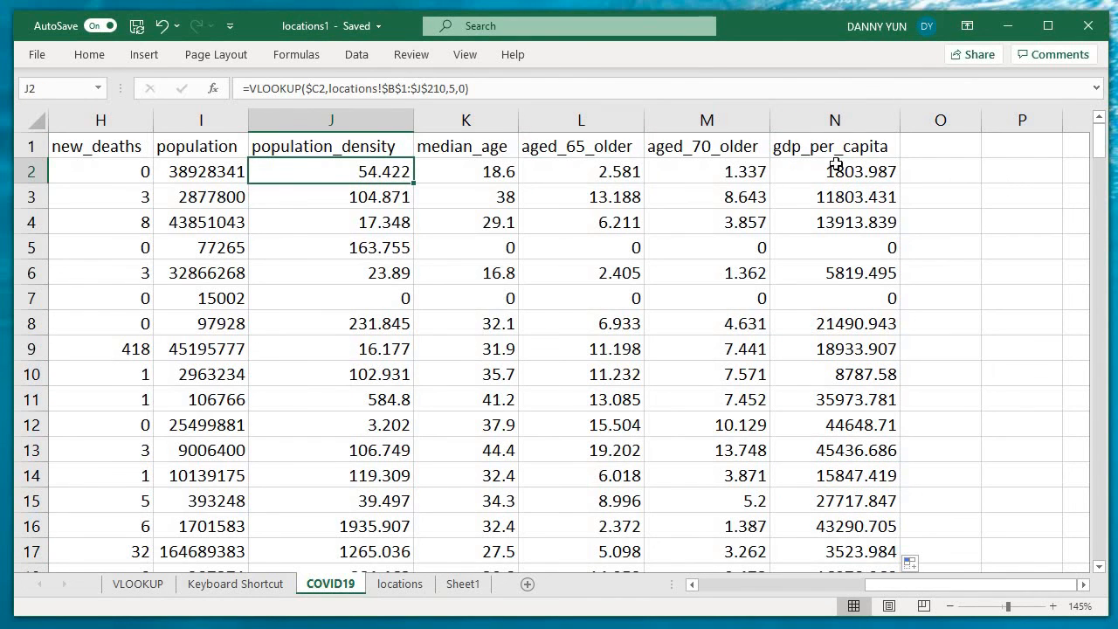
{"action": "left_click", "coordinate": [453, 88]}
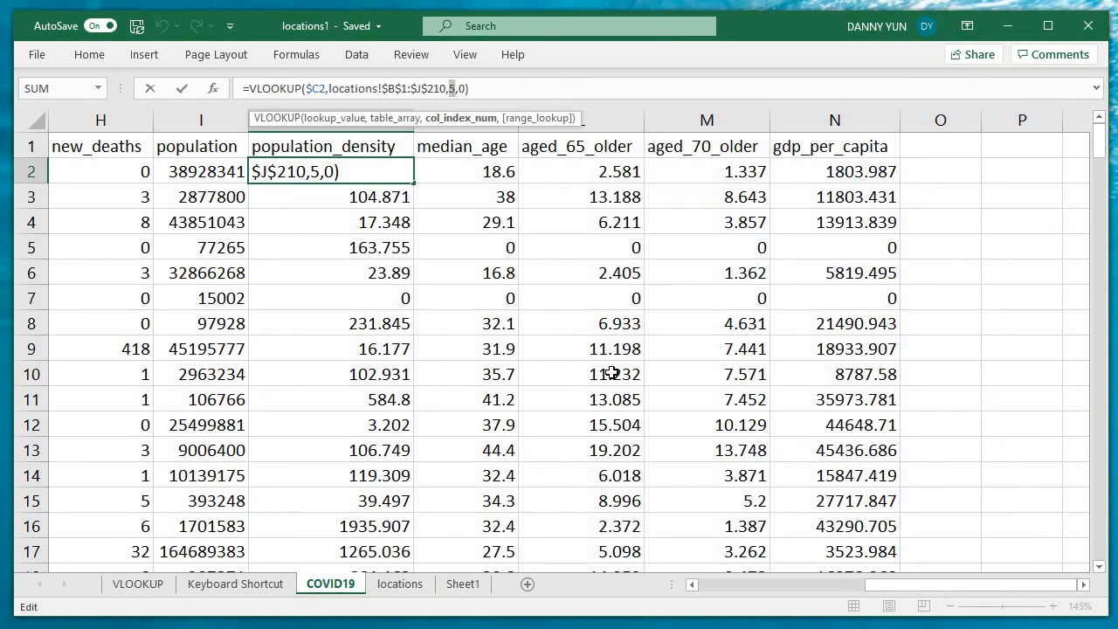
{"action": "key", "text": "ctrl+Return"}
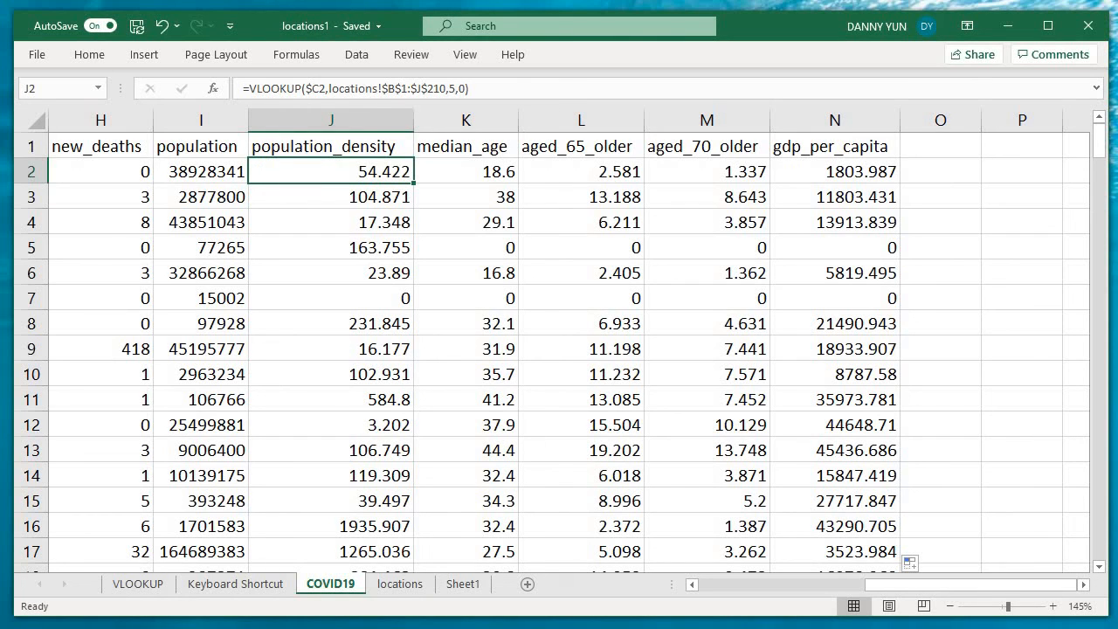